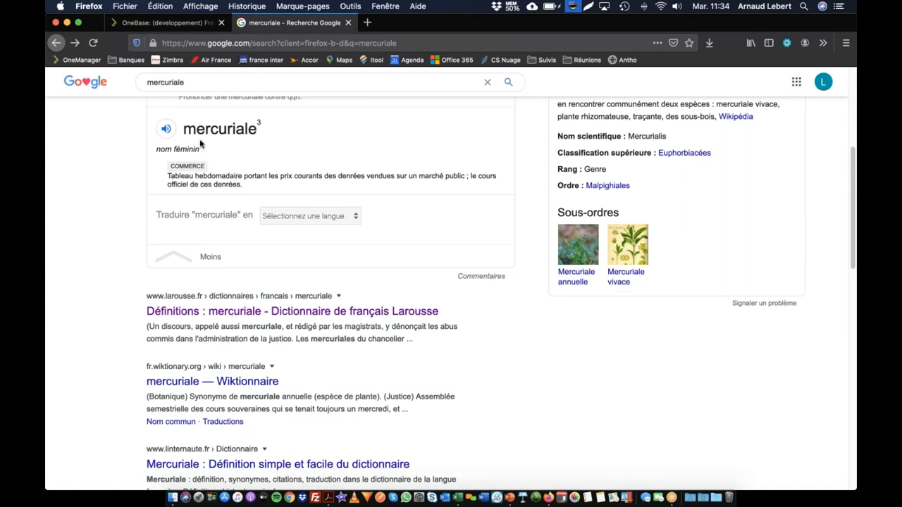
Open the PRIX_2015 mercuriale from the articles' mercuriale list and highlight its label on the information page
left_click(176, 26)
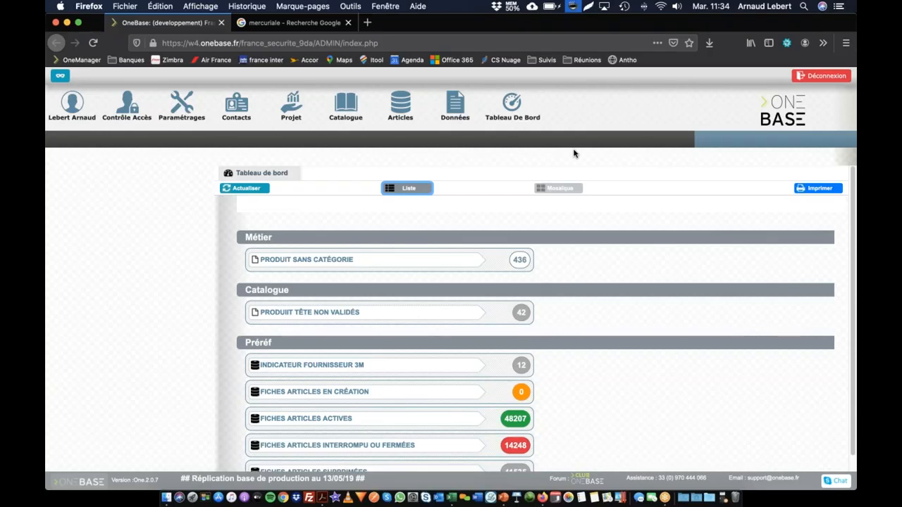
left_click(403, 106)
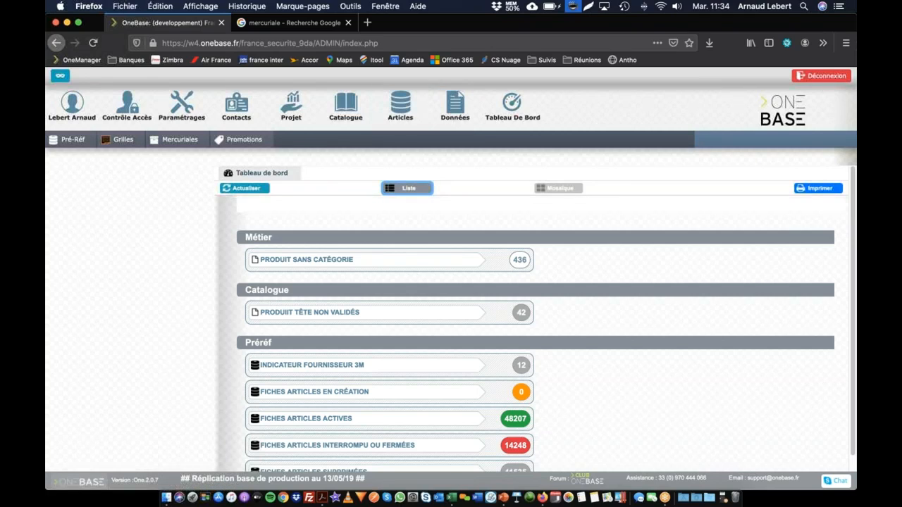
left_click(180, 139)
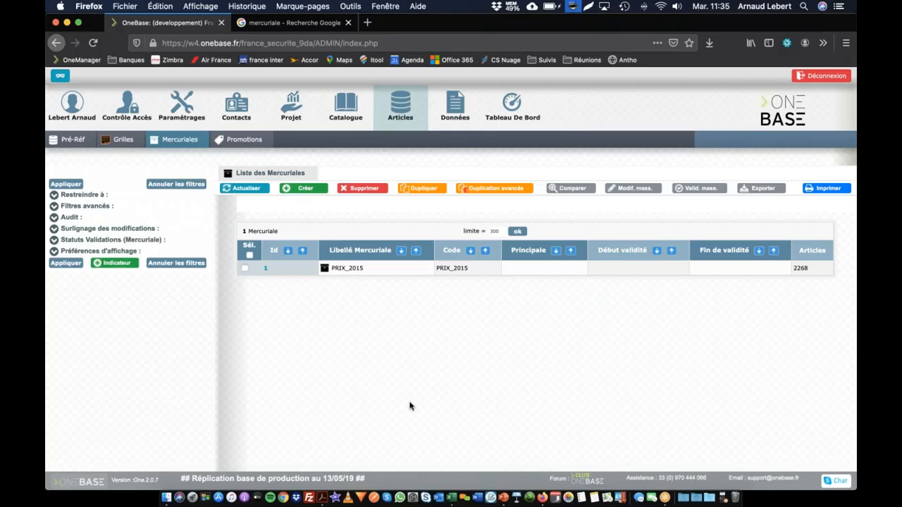
left_click(344, 269)
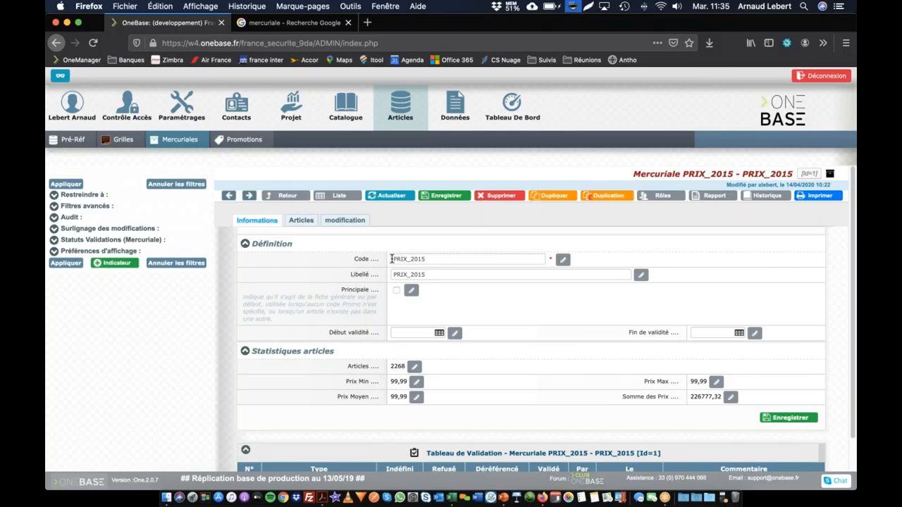
left_click_drag(425, 259, 382, 271)
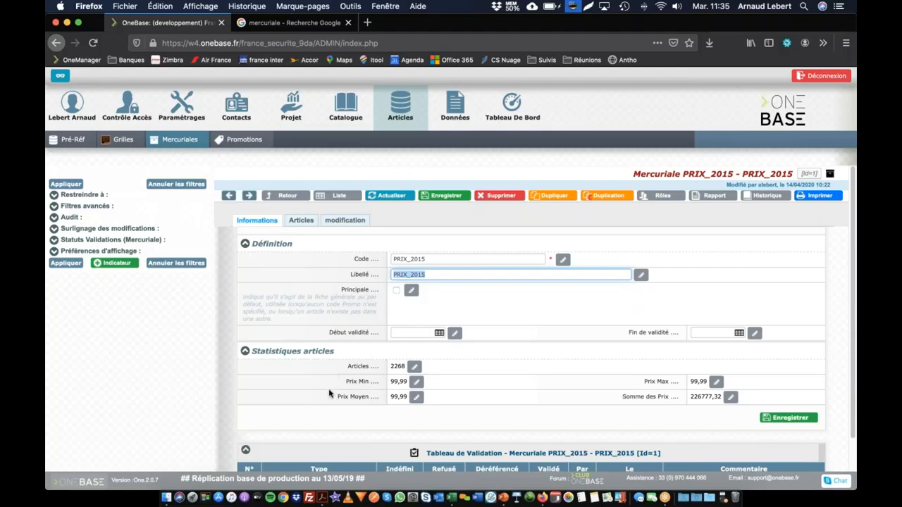
Set the Prix HT of article I137069 in the PRIX_2015 mercuriale to 199.99 and save it
left_click(308, 223)
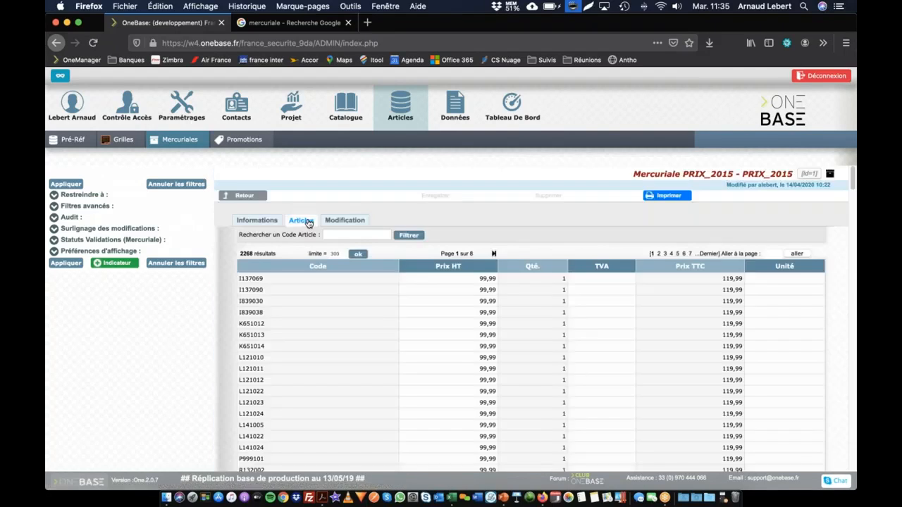
scroll(316, 408, "down", 10)
left_click(603, 280)
left_click(359, 222)
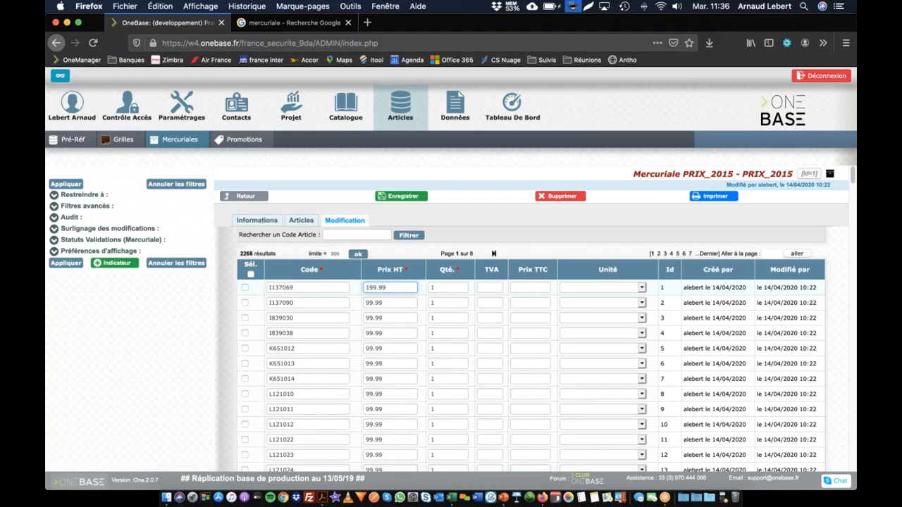
left_click(409, 197)
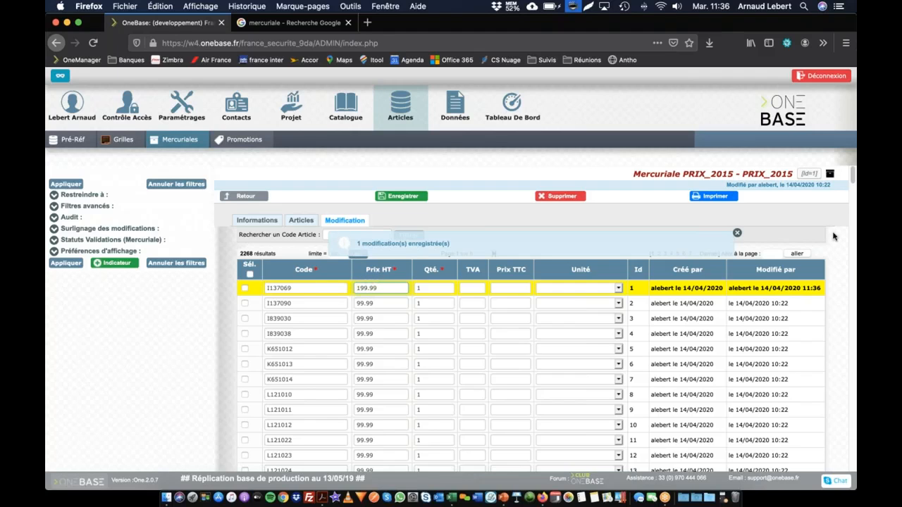
Add one blank article line at the end of the mercuriale's editable list and start editing its code
left_click_drag(852, 176, 852, 462)
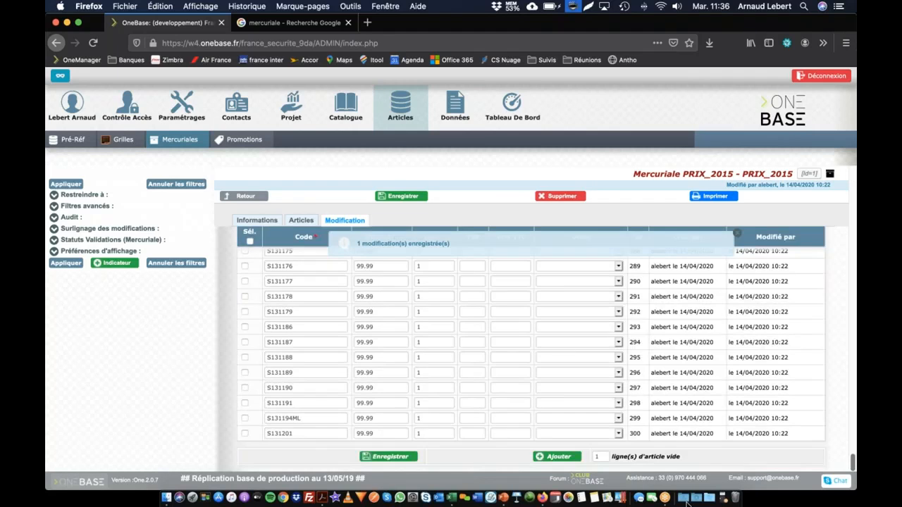
left_click(555, 458)
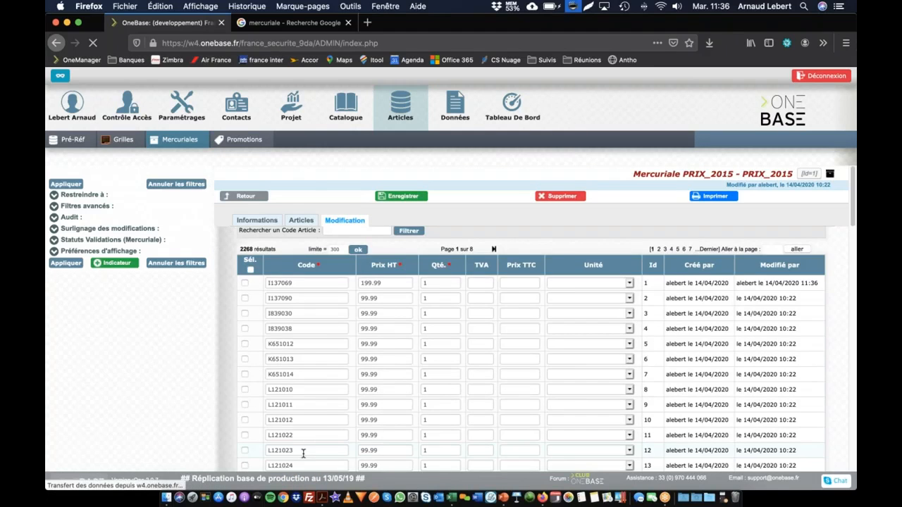
left_click(313, 431)
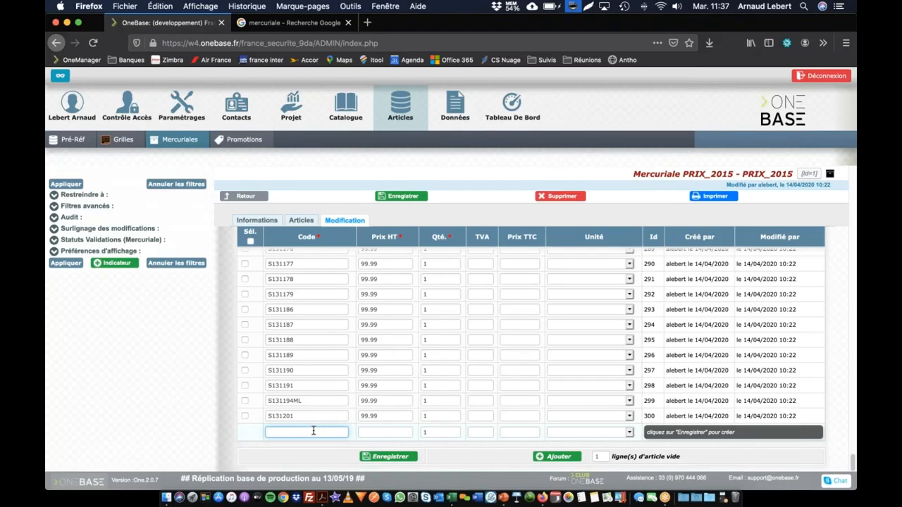
Open the Blouson Galaxy product in the Catalogue 2015 - 2016 tree and review its article table
left_click(350, 104)
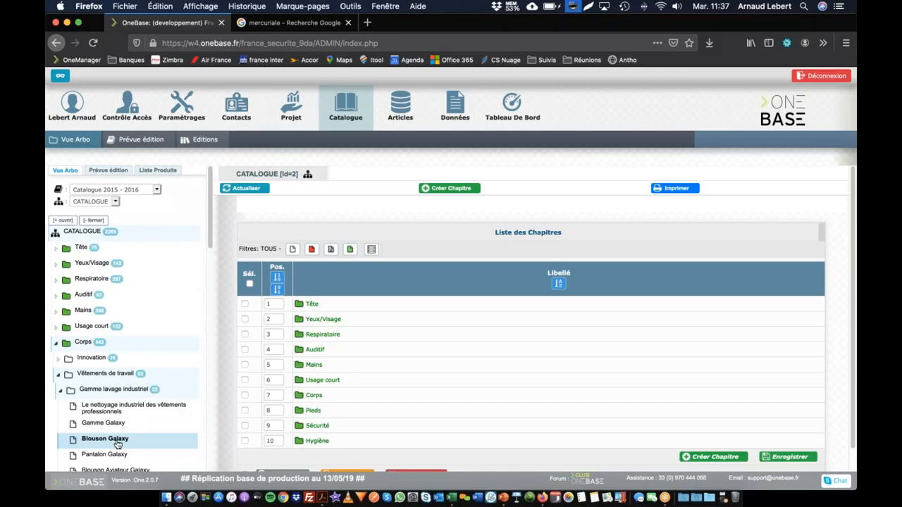
left_click(118, 442)
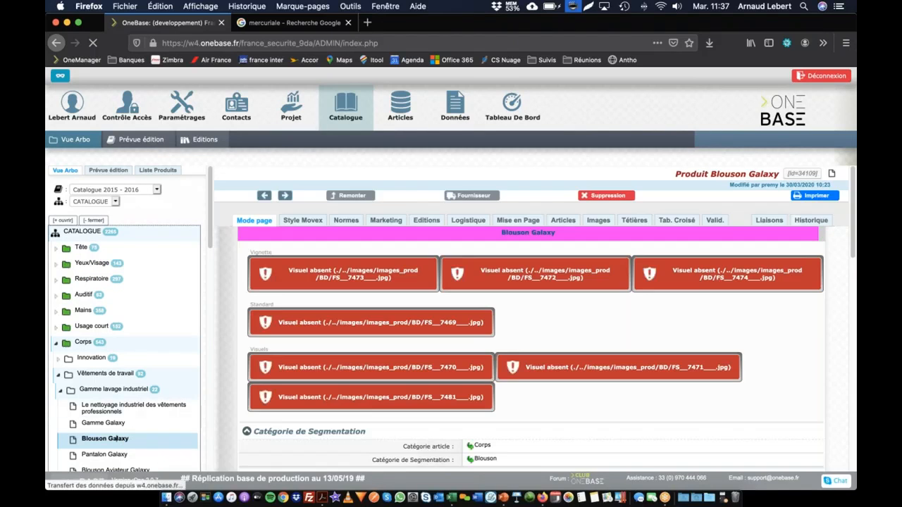
scroll(479, 352, "down", 10)
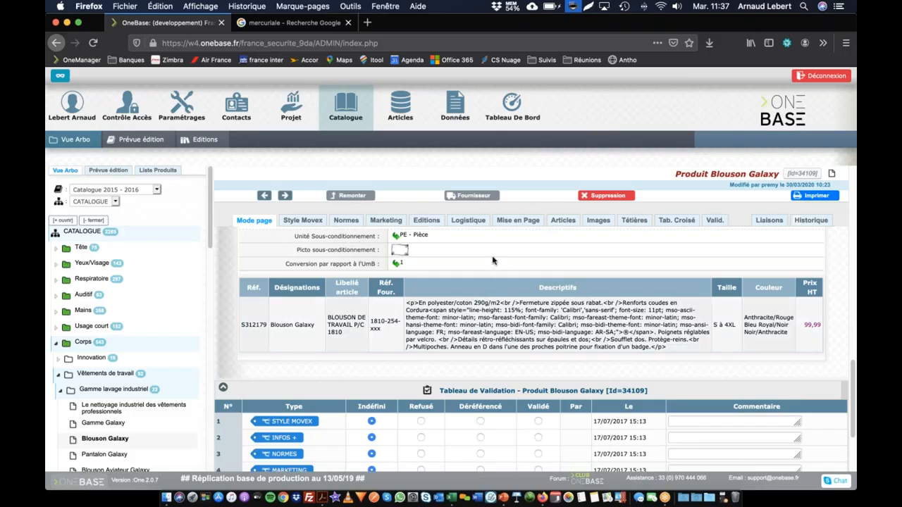
Enter "S à 4XXL" as the size (Taille) in the Blouson Galaxy product's article list
left_click(565, 223)
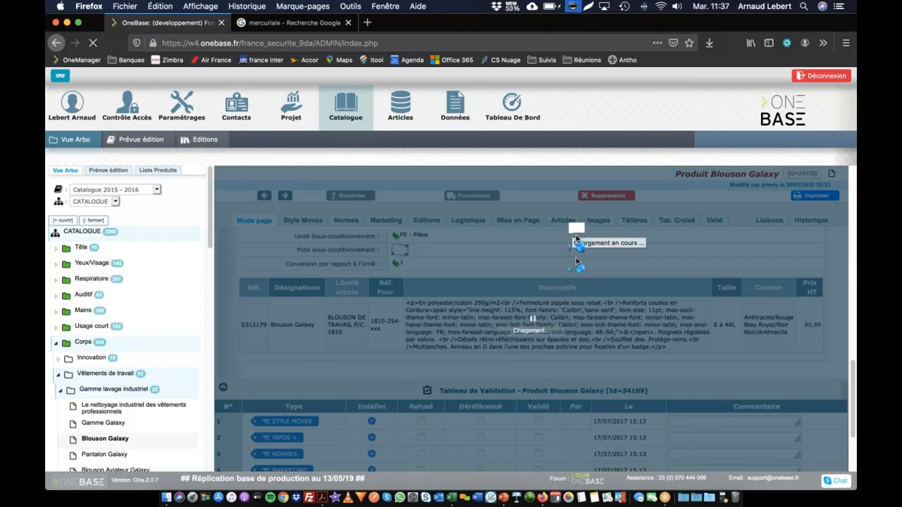
scroll(522, 319, "right", 4)
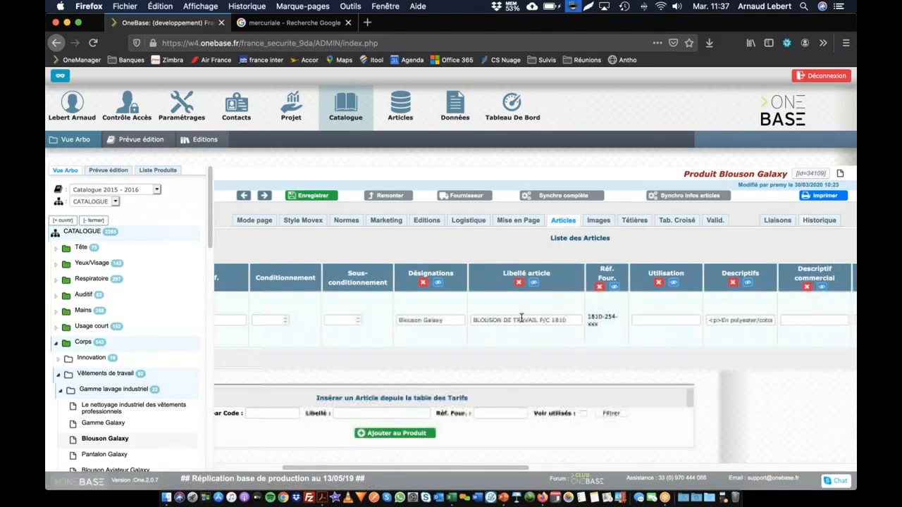
scroll(522, 318, "right", 8)
left_click(591, 321)
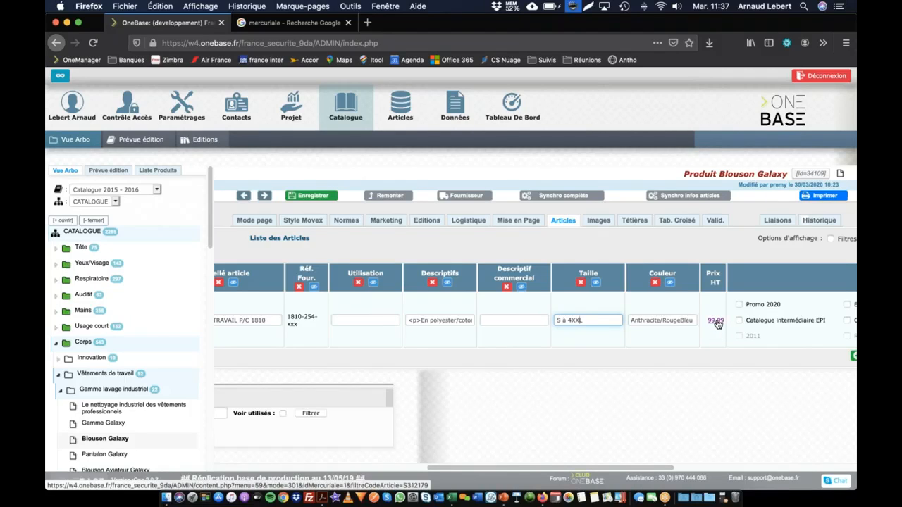
From the Blouson Galaxy article's price, open its mercuriale entry S312179, set the Prix HT to 179.99 and save
left_click(715, 321)
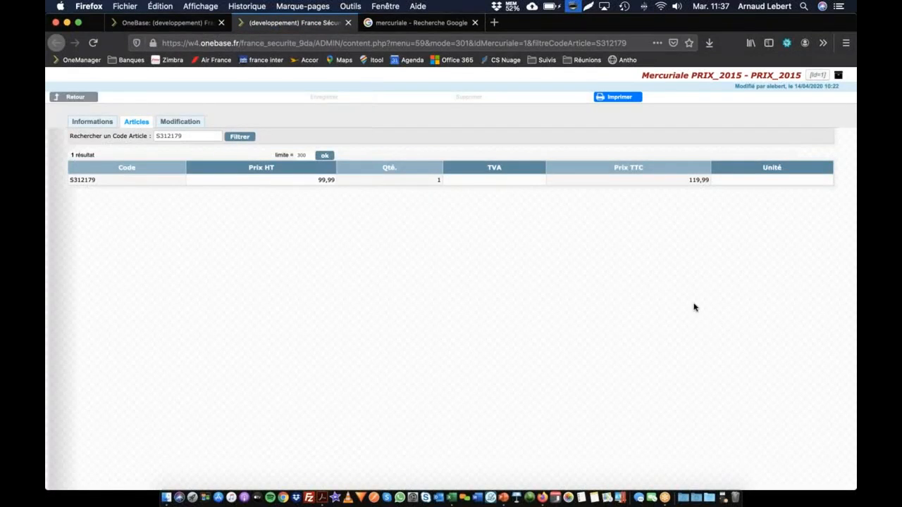
left_click(186, 129)
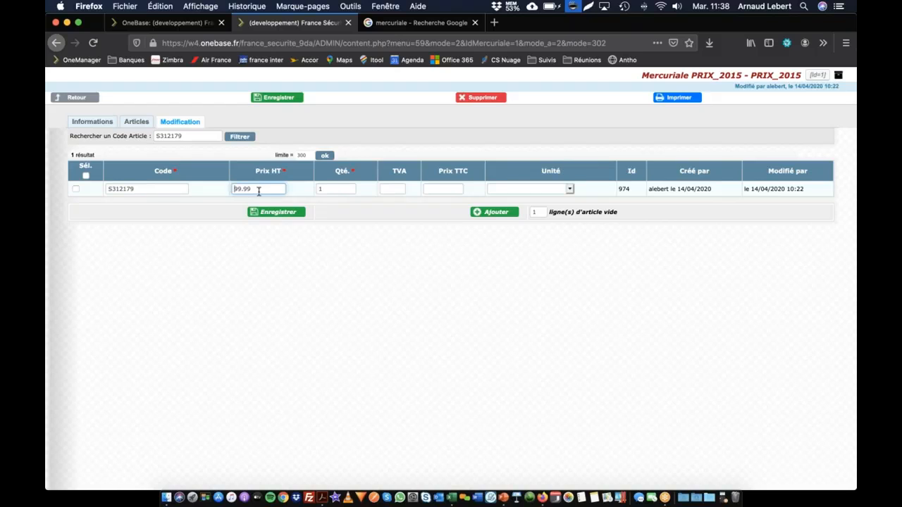
type("17")
left_click(273, 213)
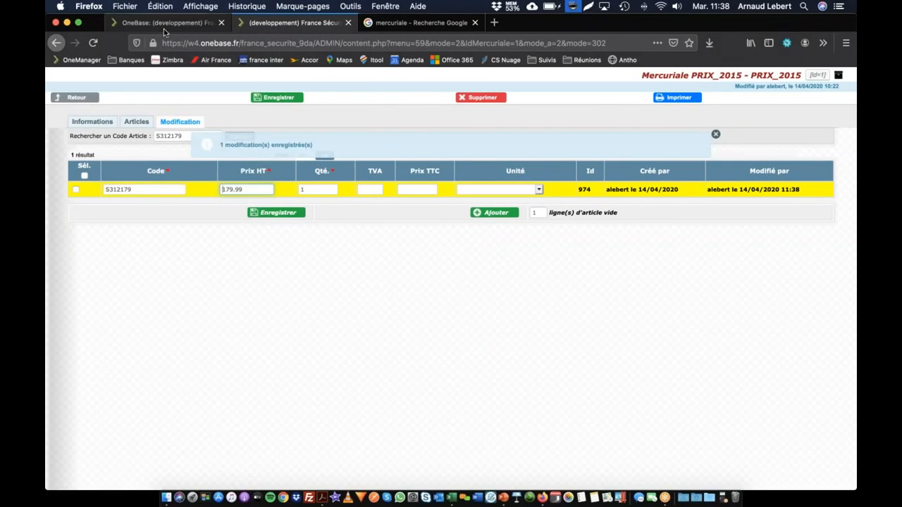
Reload the Blouson Galaxy product's article list to check its Prix HT and return to the product's page view
left_click(171, 23)
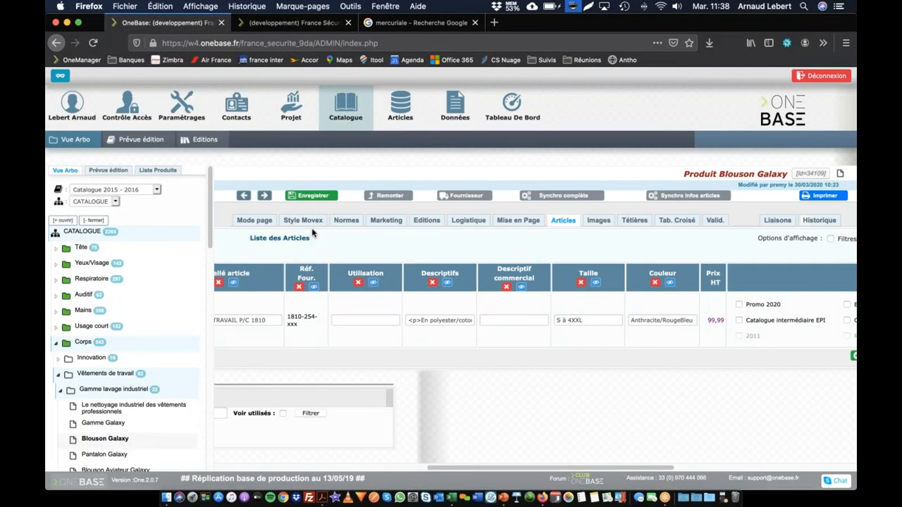
left_click(559, 223)
left_click(561, 247)
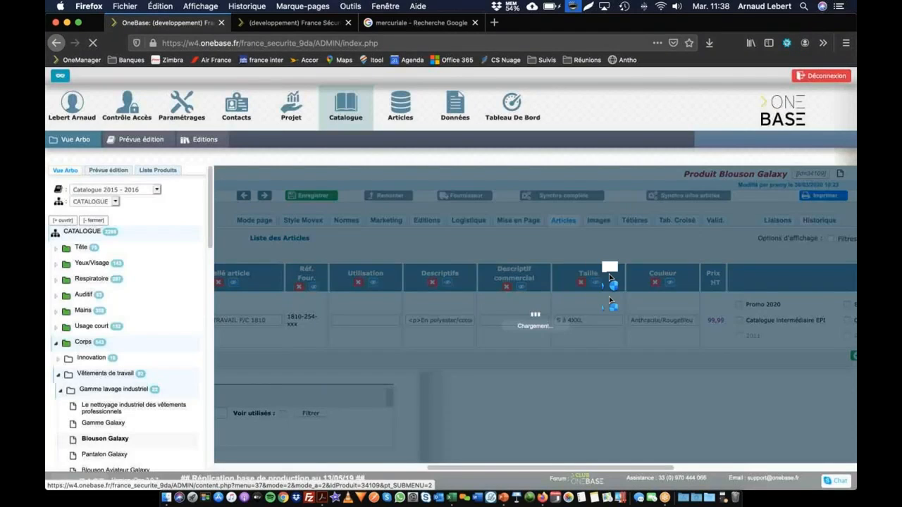
scroll(718, 326, "right", 10)
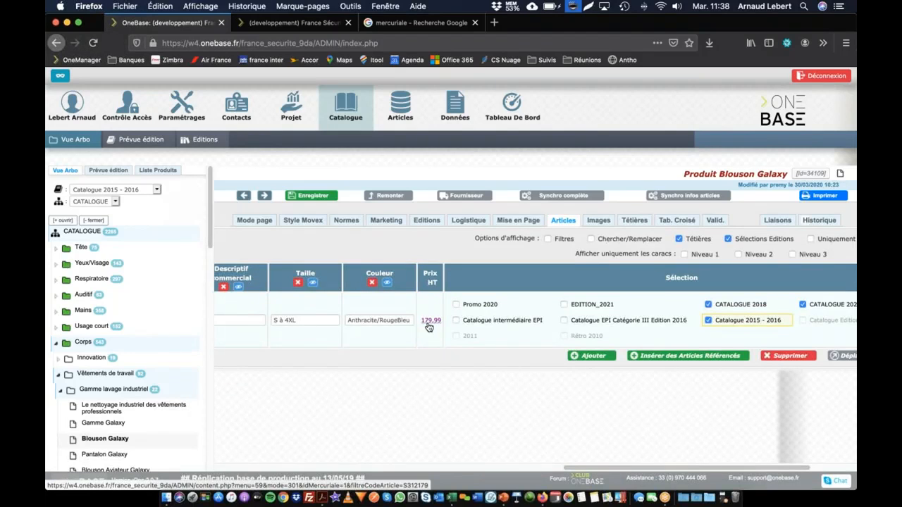
scroll(429, 327, "left", 10)
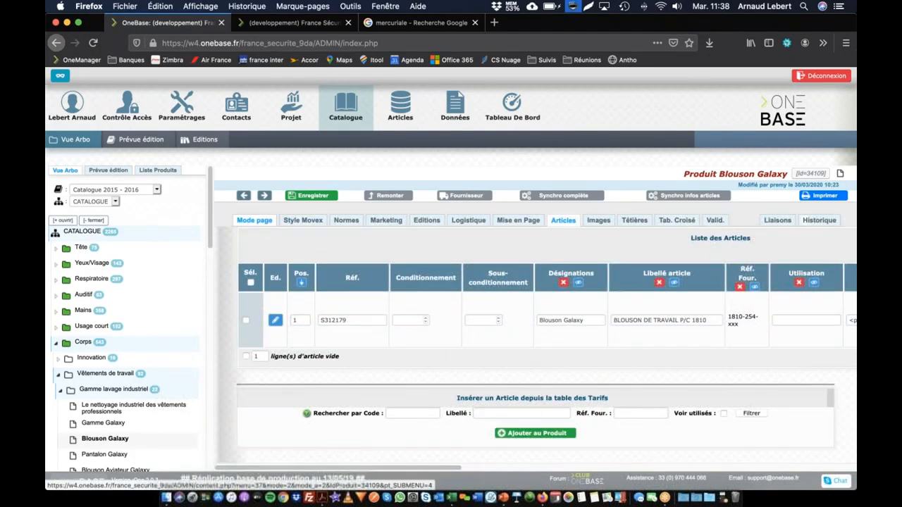
left_click(263, 222)
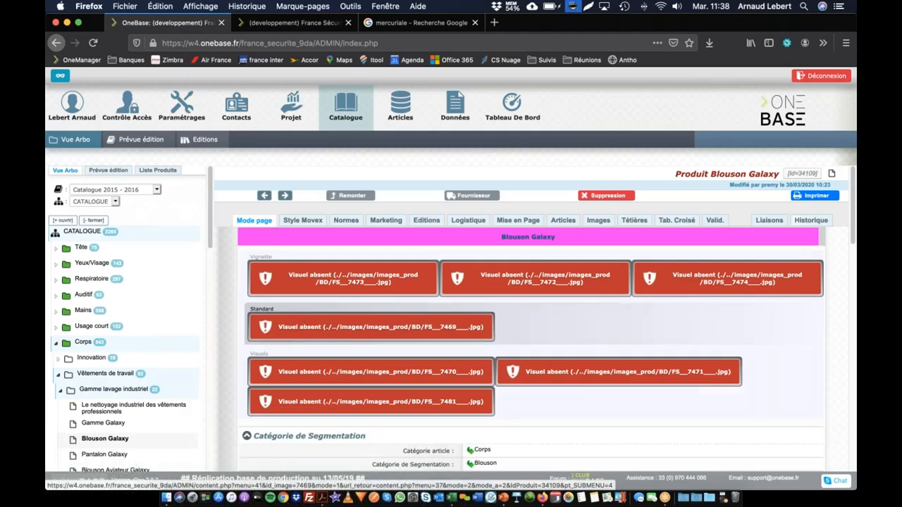
Restrict the catalogue tree to EDITION_2021, apply the filter and choose the same edition as the displayed catalogue
scroll(74, 371, "down", 10)
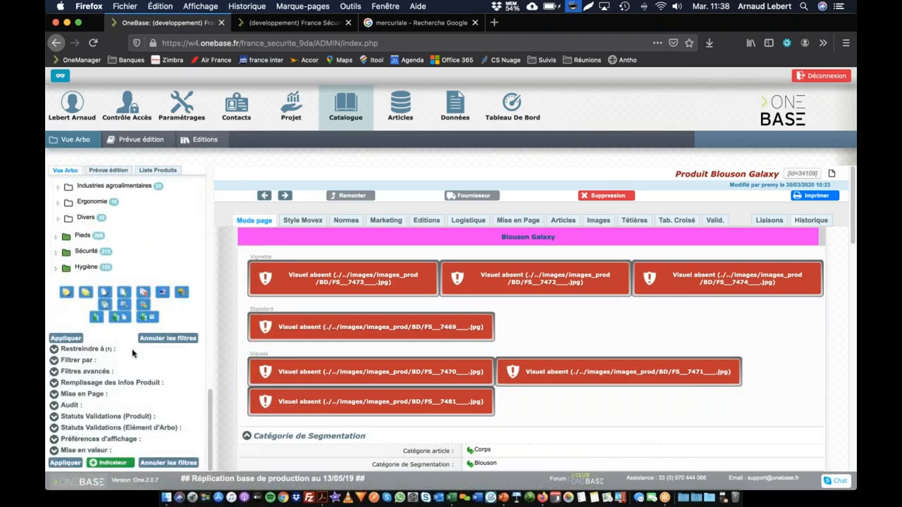
left_click(53, 350)
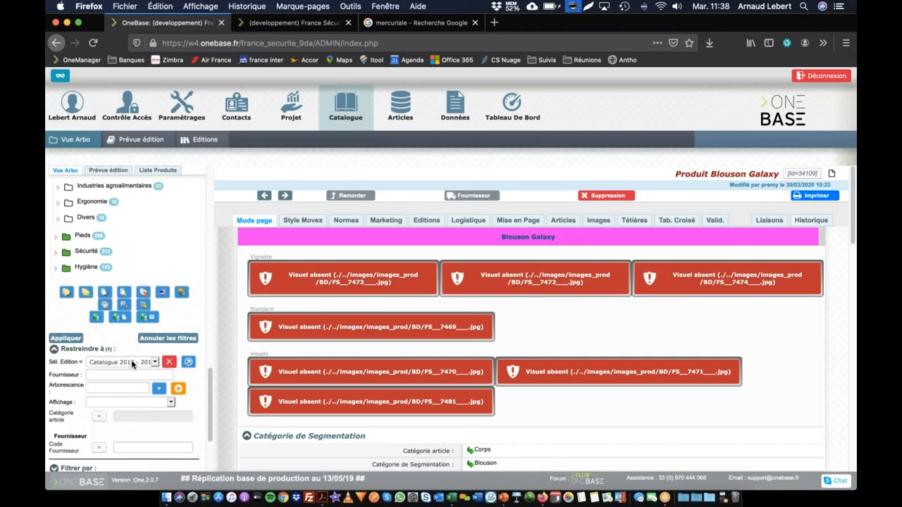
left_click(132, 363)
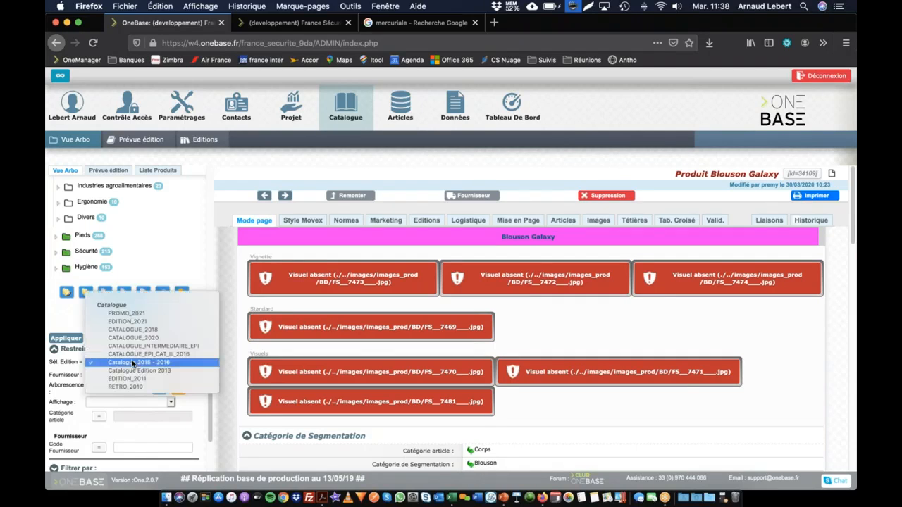
left_click(130, 322)
left_click(68, 340)
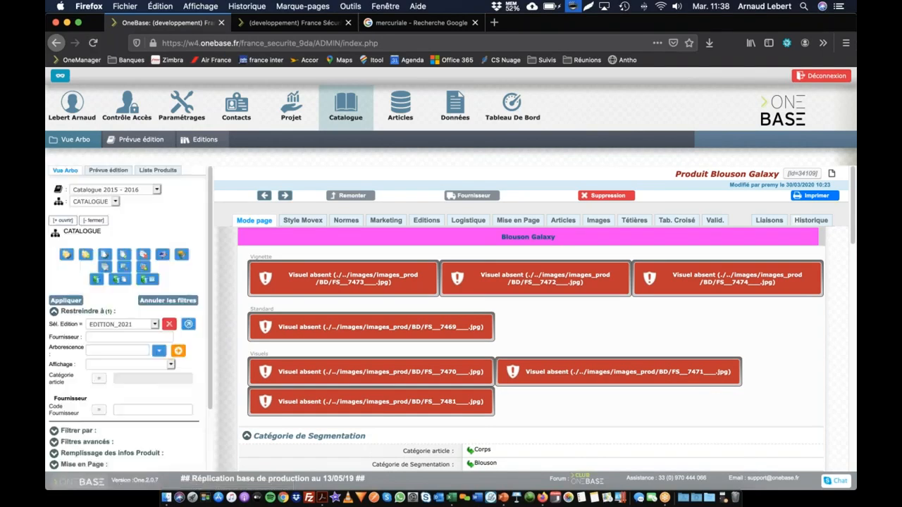
left_click(116, 190)
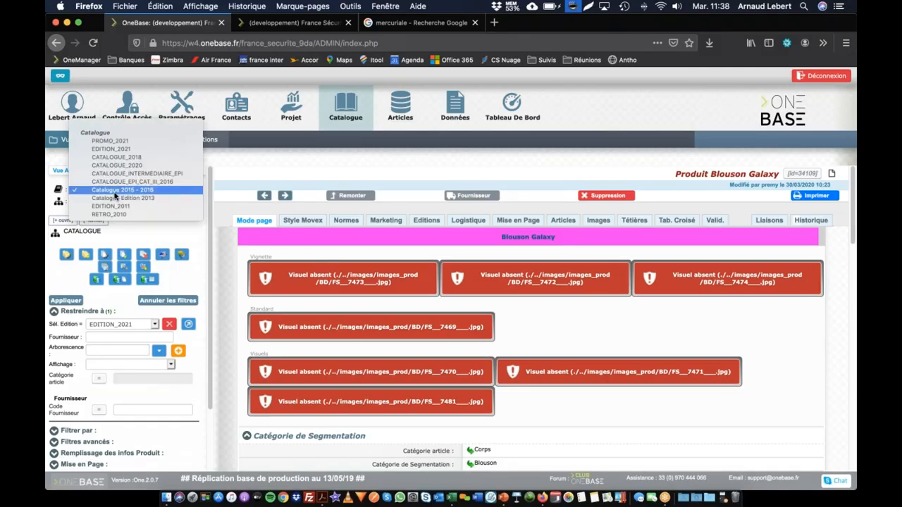
left_click(111, 148)
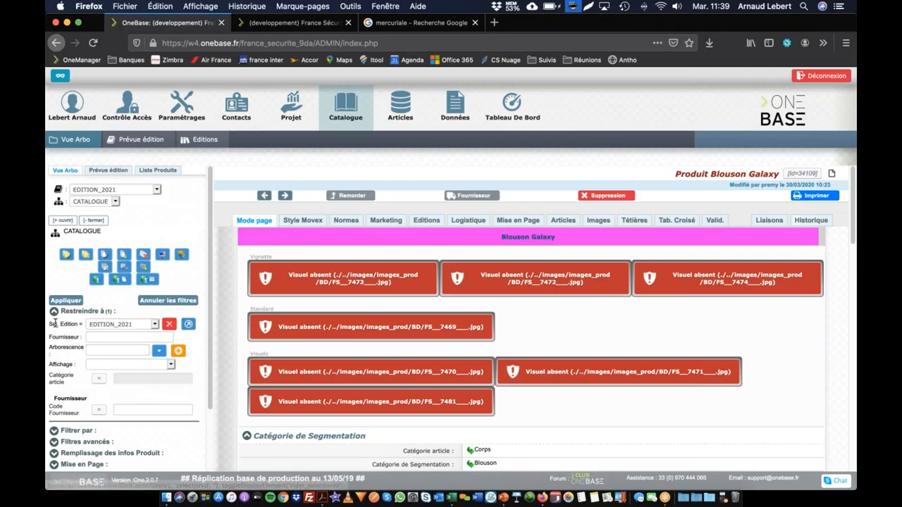
Open the EDITION_2021 record from the list of catalogue editions
left_click(206, 140)
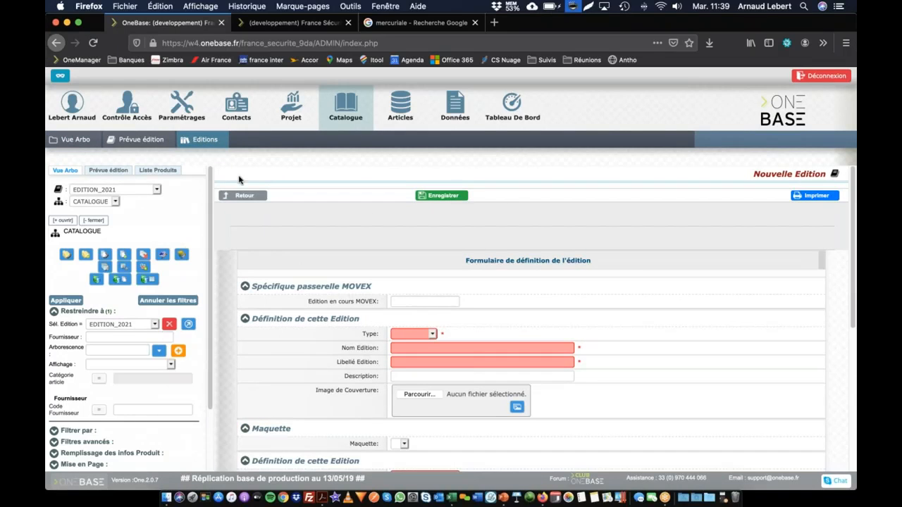
left_click(221, 142)
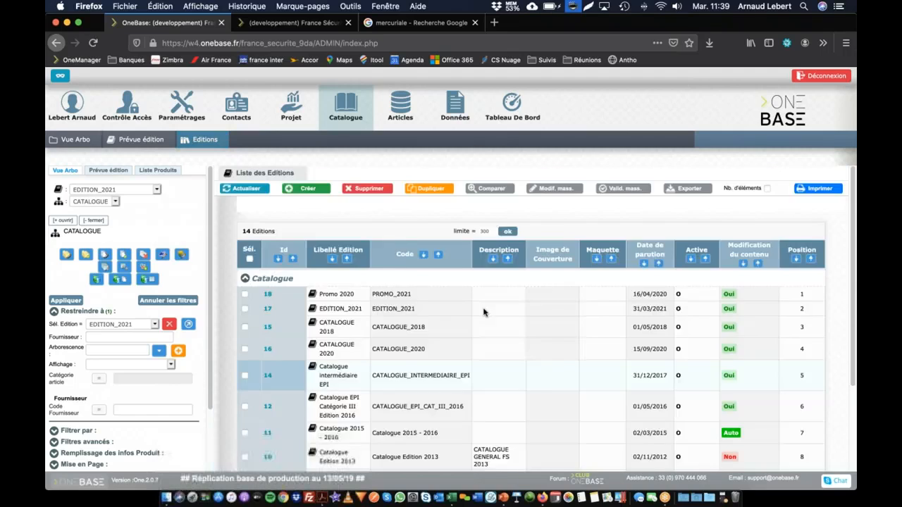
scroll(400, 281, "down", 3)
scroll(399, 281, "up", 3)
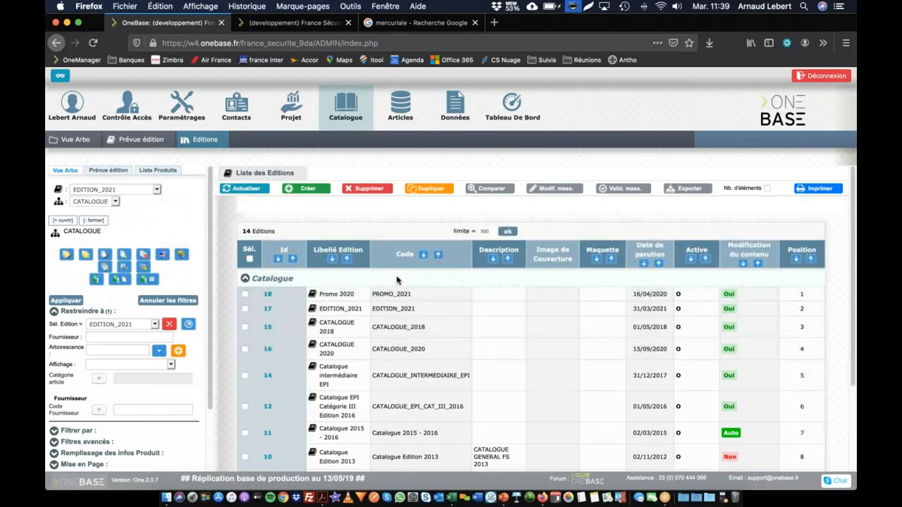
left_click(337, 311)
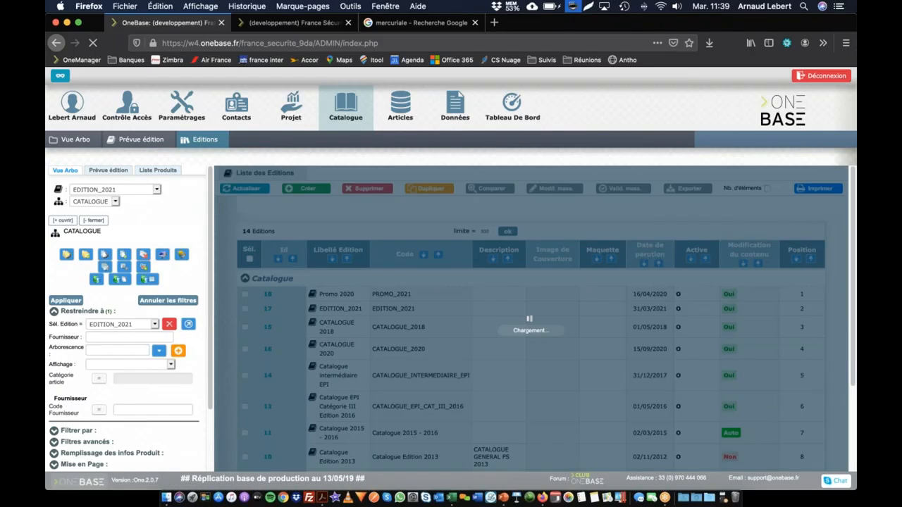
Check which price lists can be chosen as Prix catalogue in the displayed prices of EDITION_2021
scroll(303, 343, "down", 3)
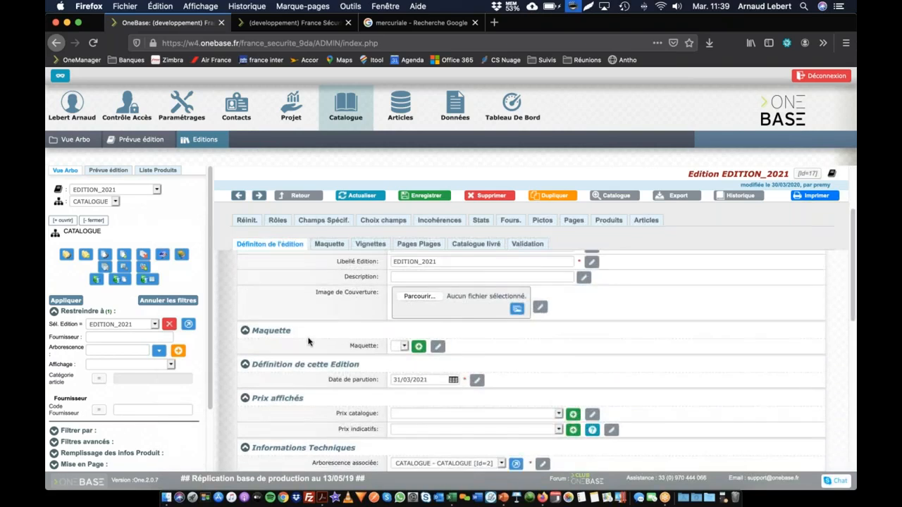
scroll(308, 342, "down", 1)
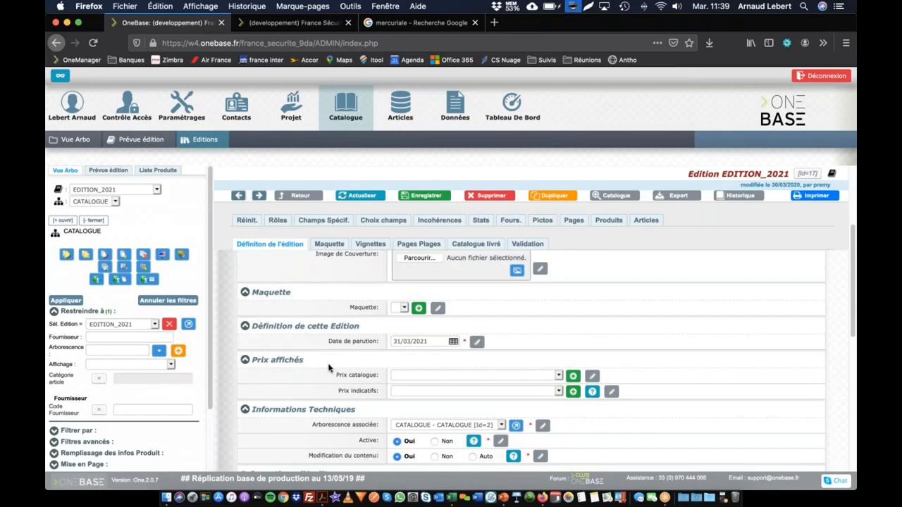
left_click(440, 377)
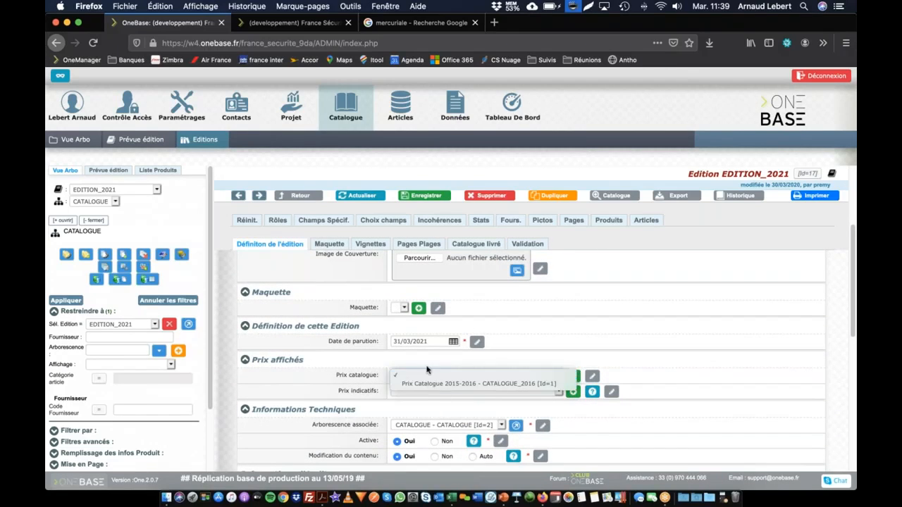
left_click(307, 371)
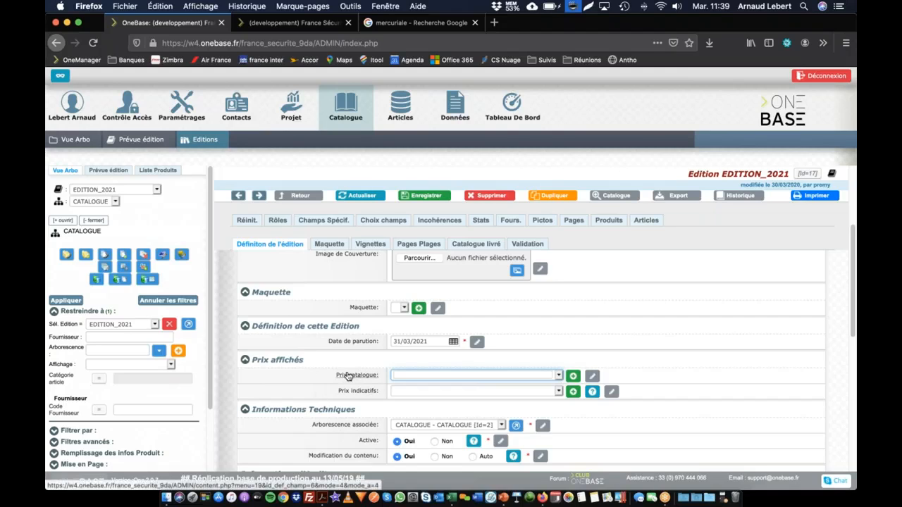
Create a new promo for the edition's Prix catalogue with code PRIX_2021 and label Prix 2021, and save it
left_click(573, 378)
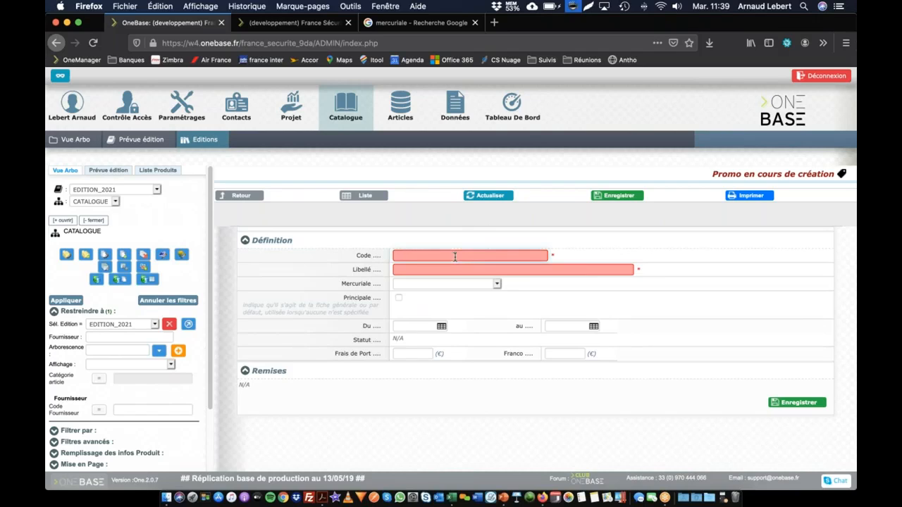
type("Prix 2021")
key("Tab")
type("Pri")
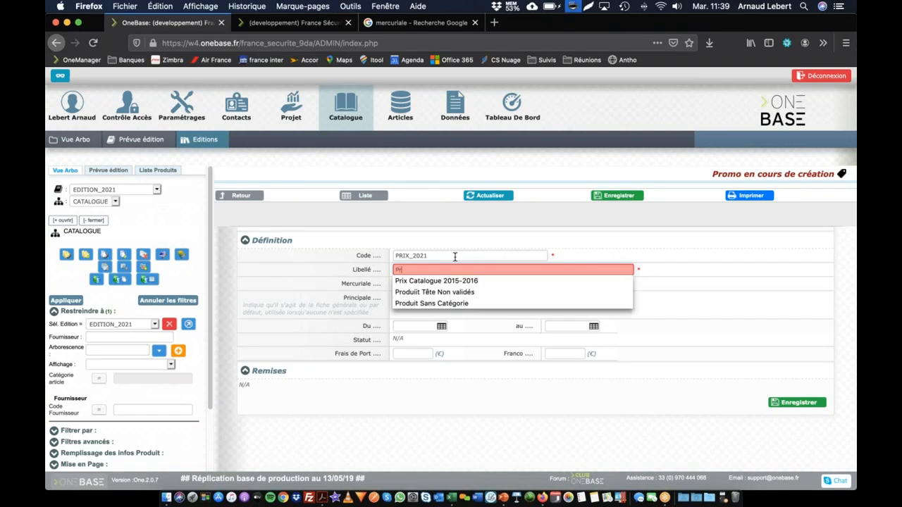
type("x 2021")
key("Tab")
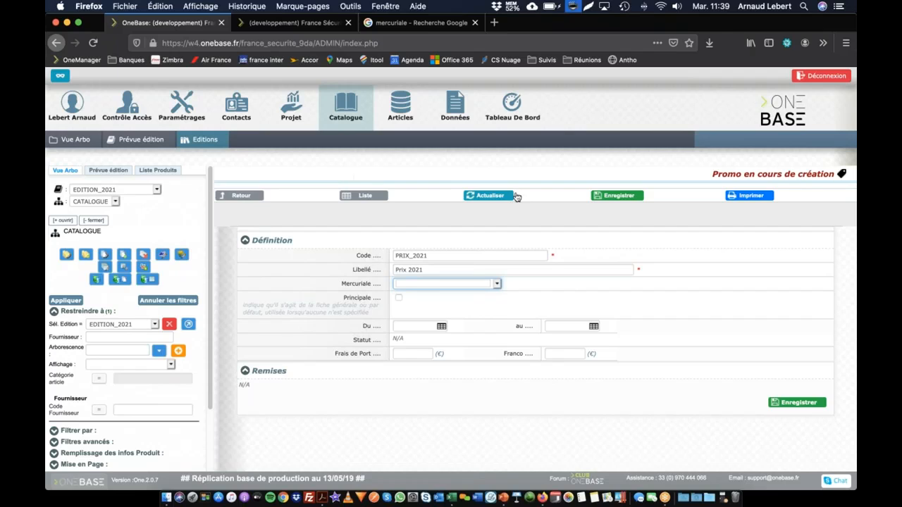
left_click(619, 195)
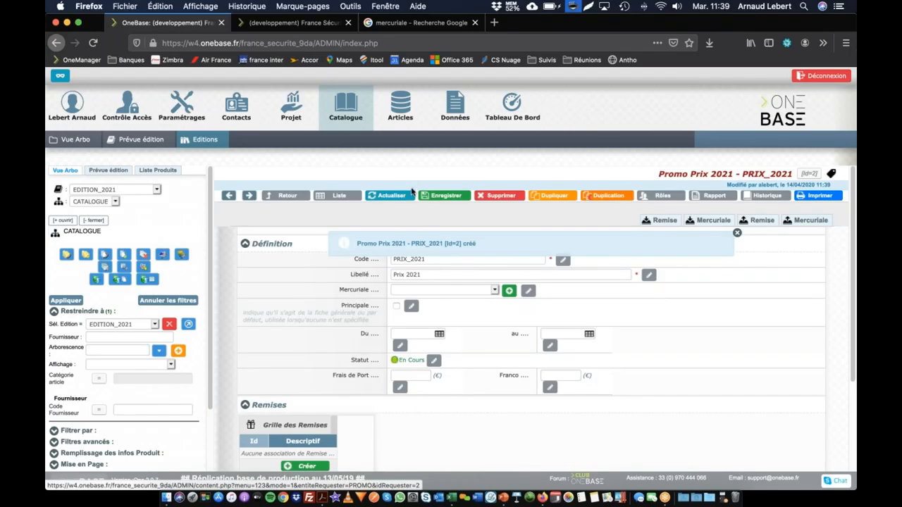
From the promo's Mercuriale field, create a new mercuriale with code PRIX_2021 and label Prix 2021, and save it
left_click(422, 292)
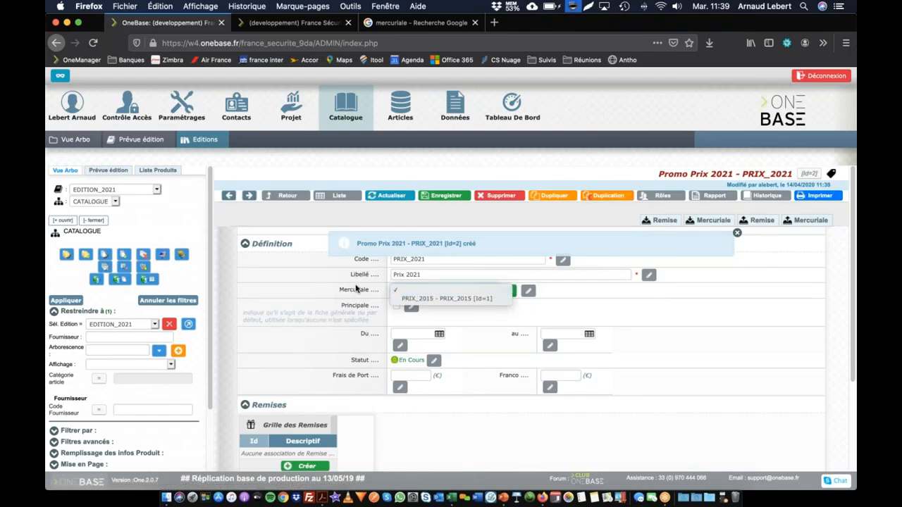
left_click(306, 287)
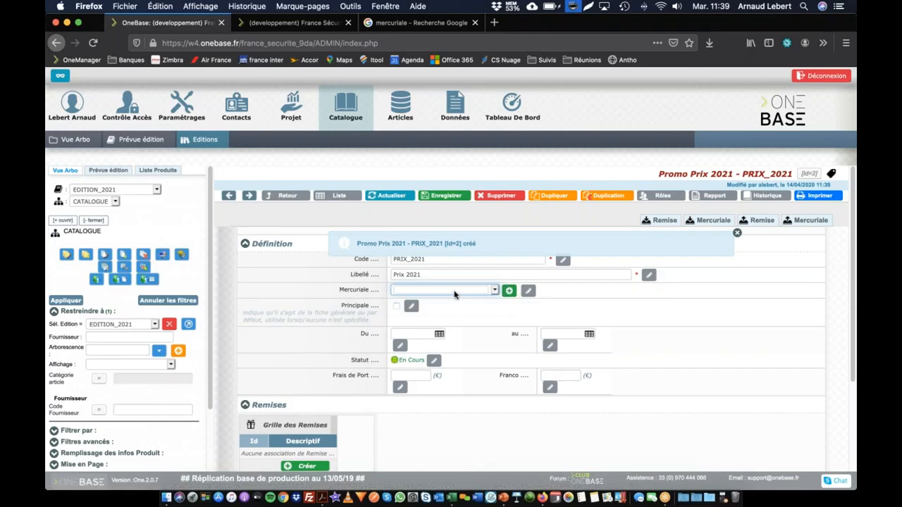
left_click(509, 291)
left_click(458, 256)
type("Prix 2021")
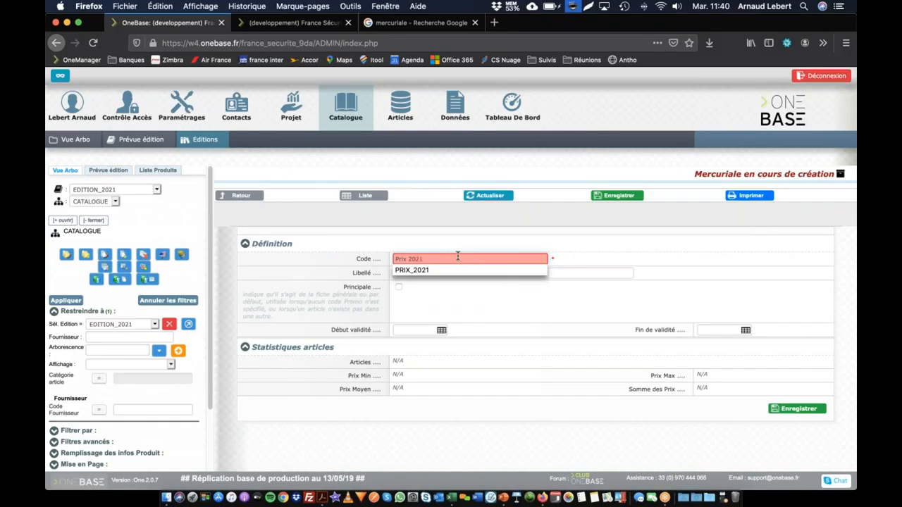
key("Tab")
type("Prix 20")
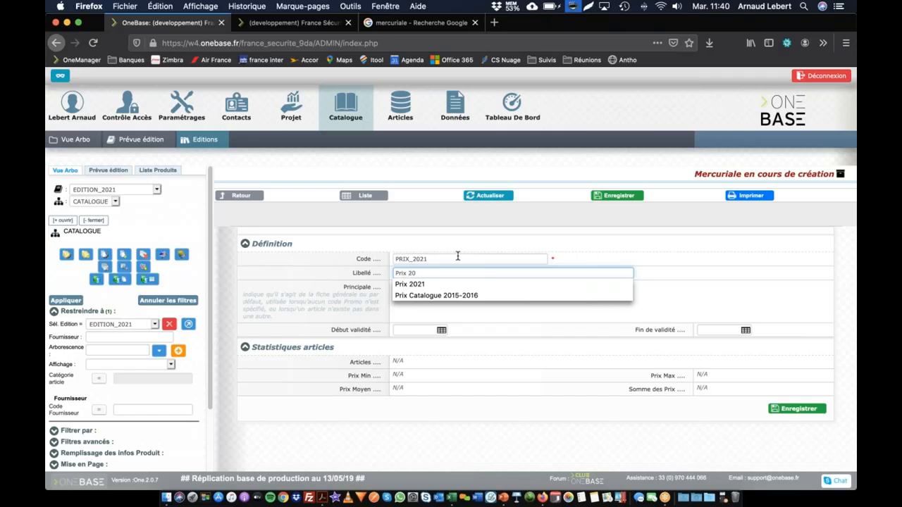
type("21")
key("Tab")
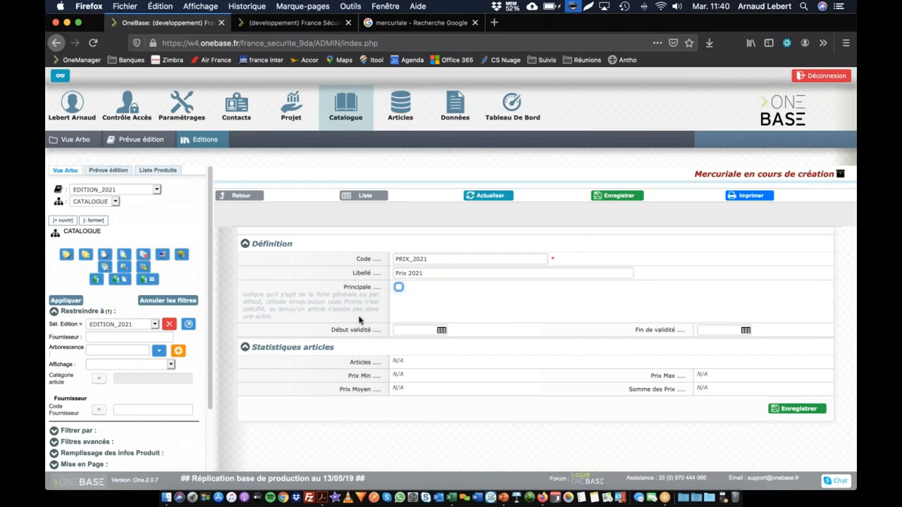
left_click(797, 408)
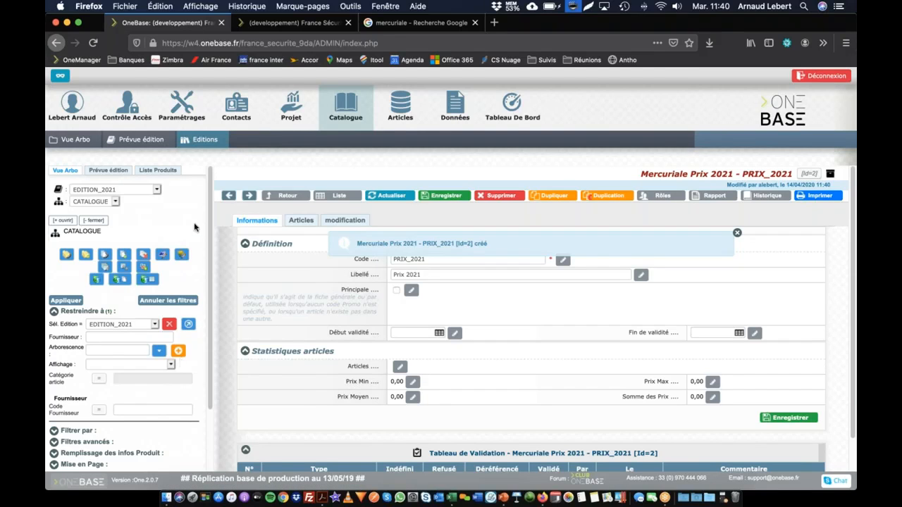
Go back to the EDITION_2021 record through the list of editions, set its Prix catalogue to Prix 2021 - PRIX_2021 and save
left_click(206, 141)
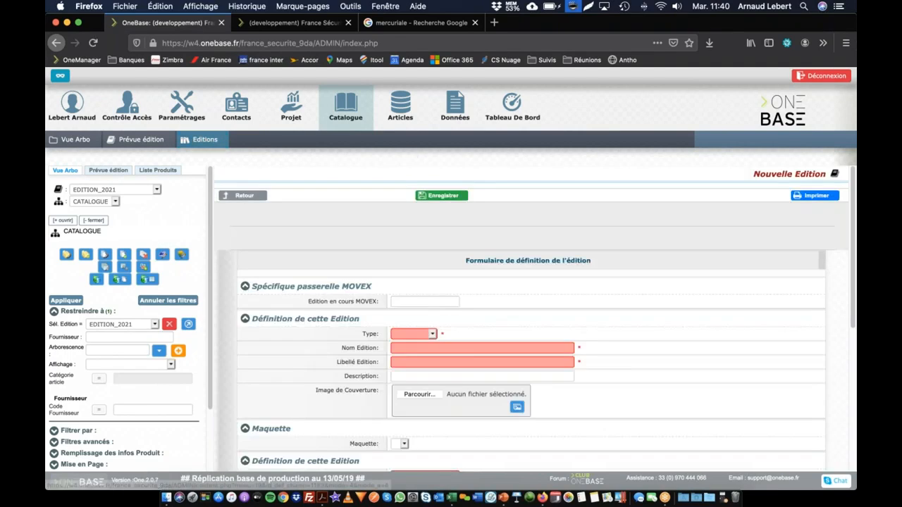
scroll(493, 352, "down", 4)
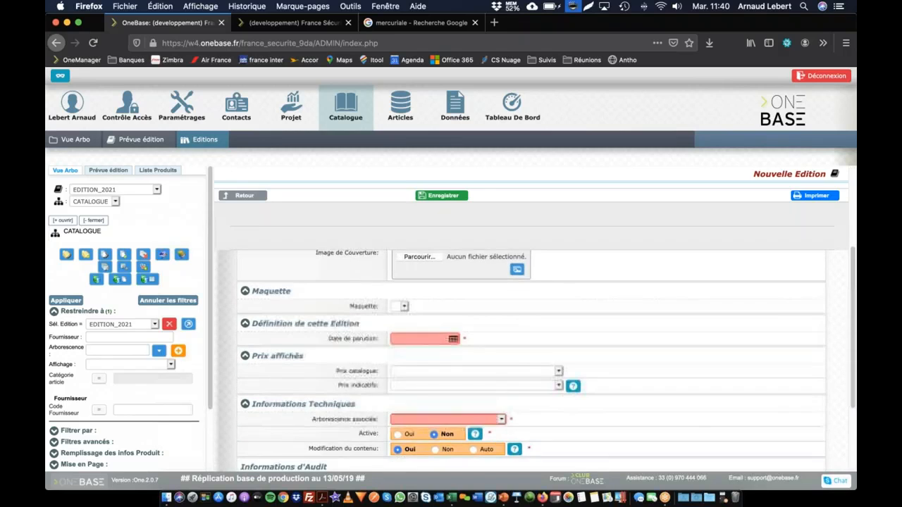
scroll(494, 352, "up", 4)
left_click(243, 196)
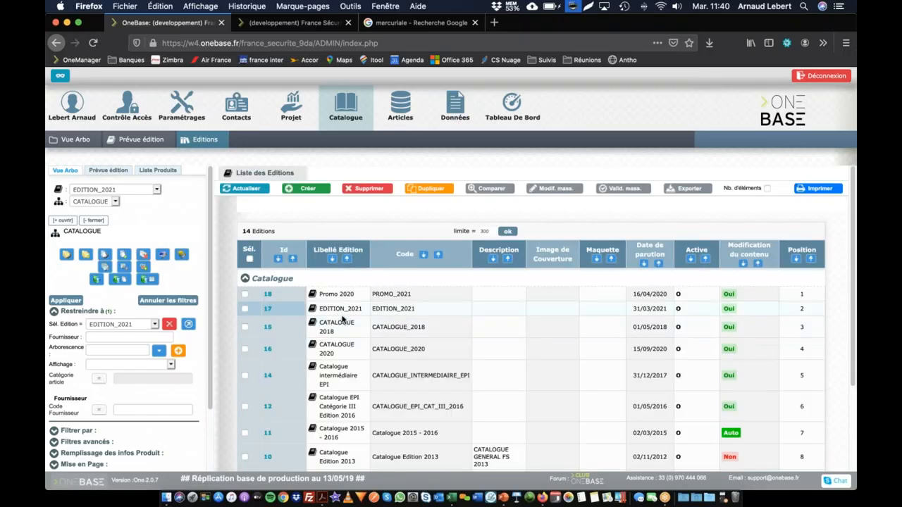
left_click(330, 310)
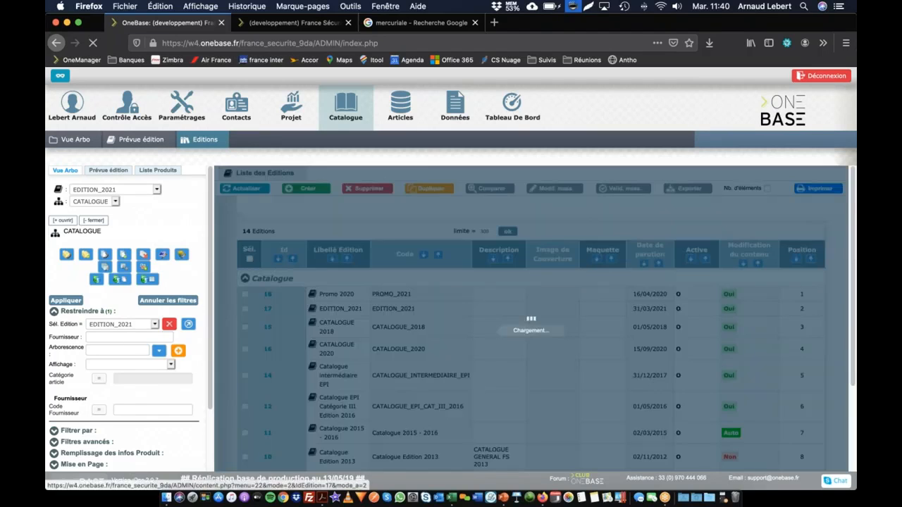
scroll(339, 305, "down", 5)
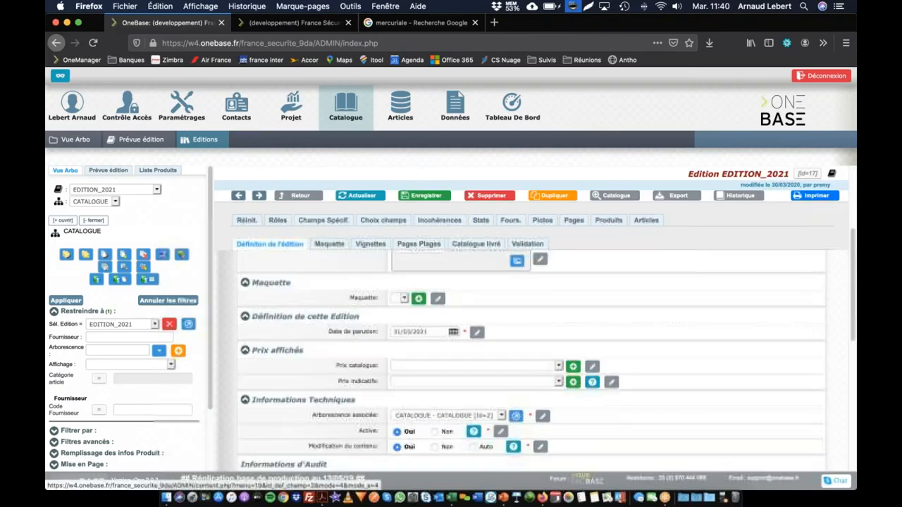
left_click(425, 367)
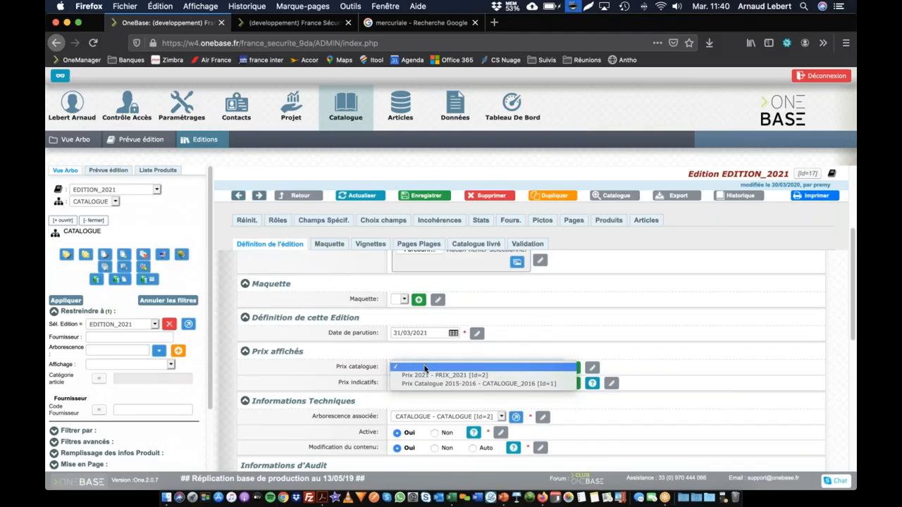
left_click(421, 375)
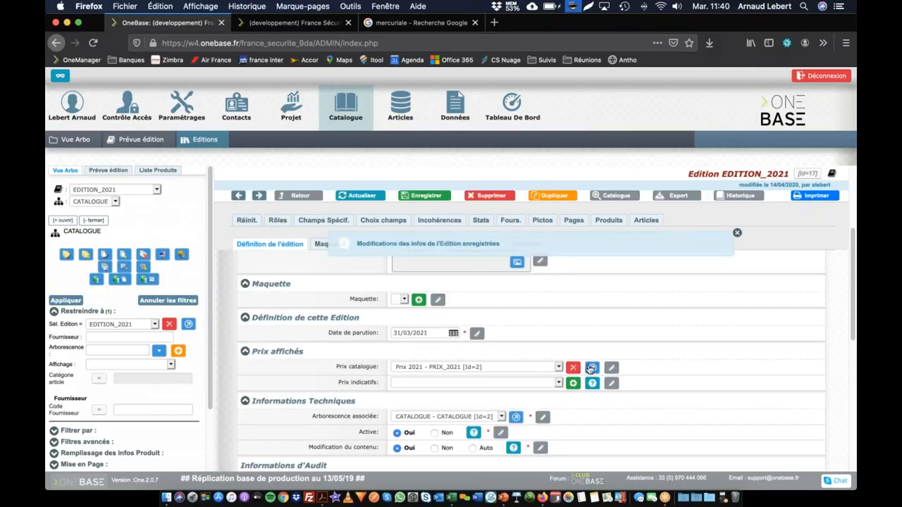
Open the promo linked as the edition's Prix catalogue, set its Mercuriale to Prix 2021 - PRIX_2021 and save
left_click(594, 368)
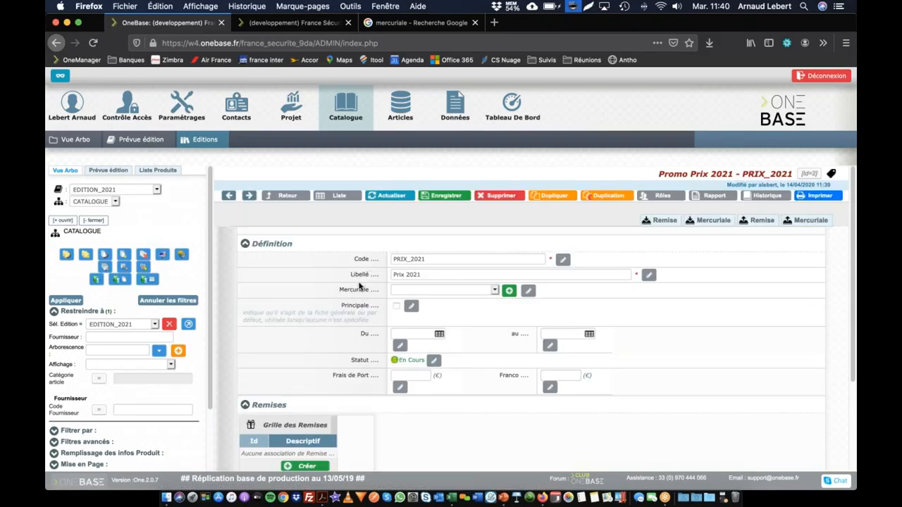
left_click(434, 291)
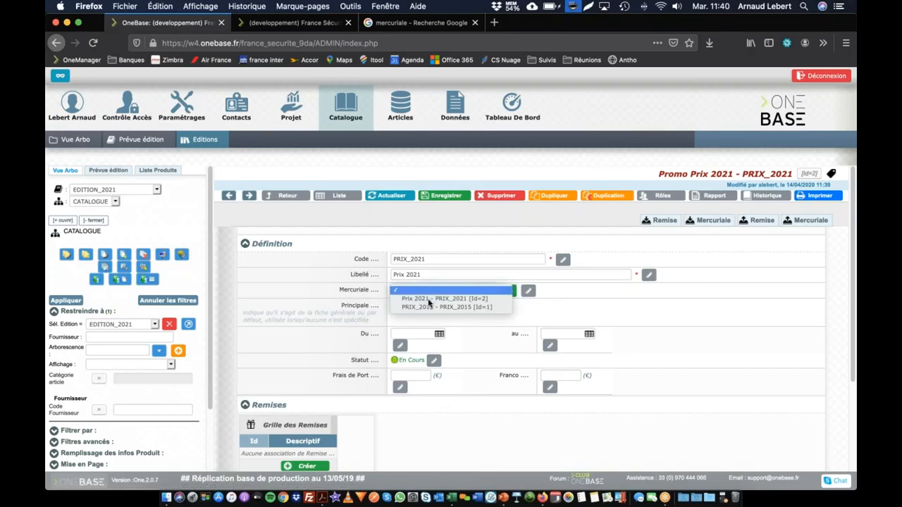
left_click(392, 296)
key("Return")
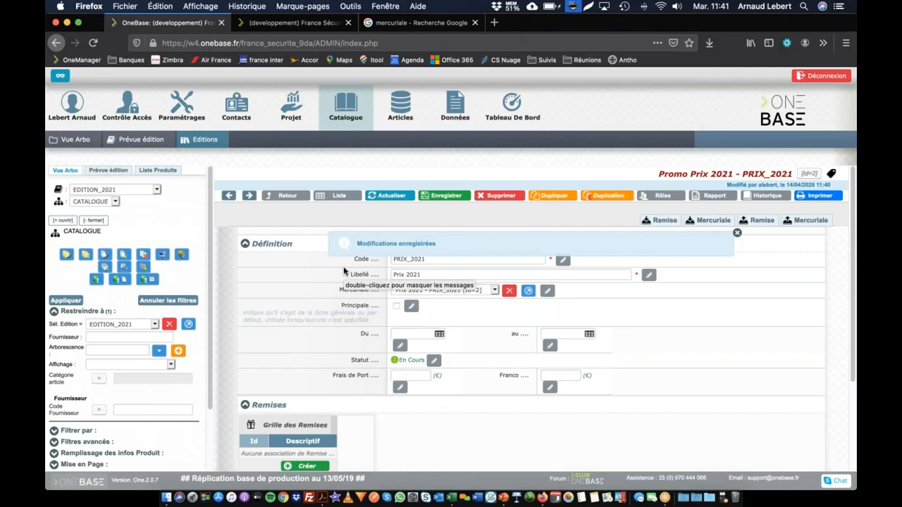
Open the linked mercuriale's article list and clear the article code filter to check for any articles
left_click(528, 291)
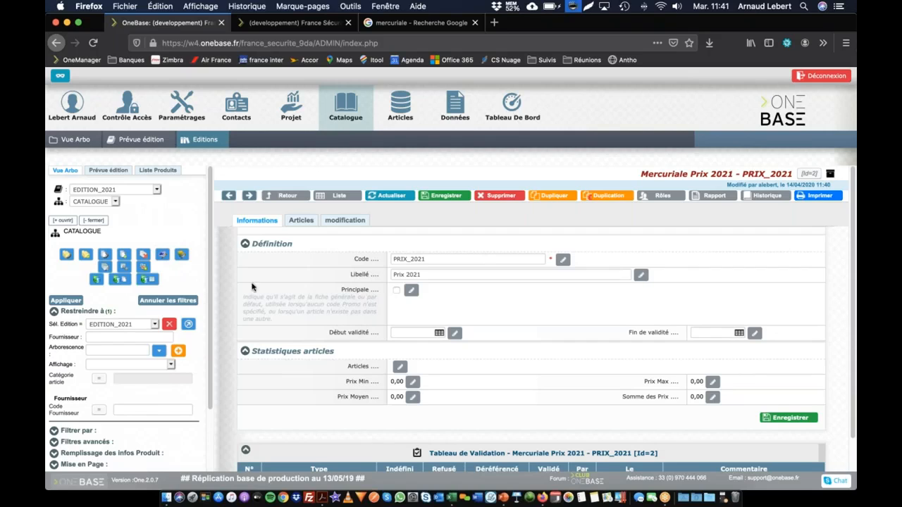
left_click(300, 220)
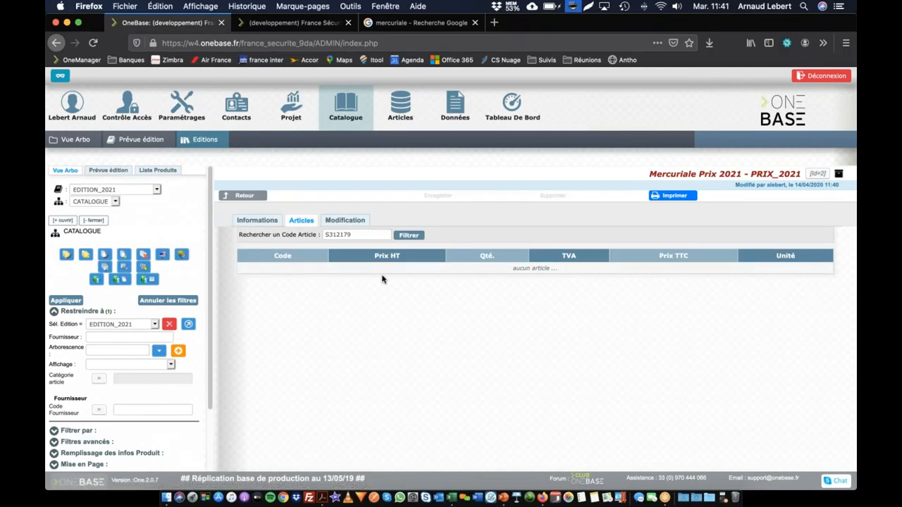
left_click_drag(349, 234, 278, 228)
key("BackSpace")
key("Return")
left_click(401, 239)
left_click(400, 240)
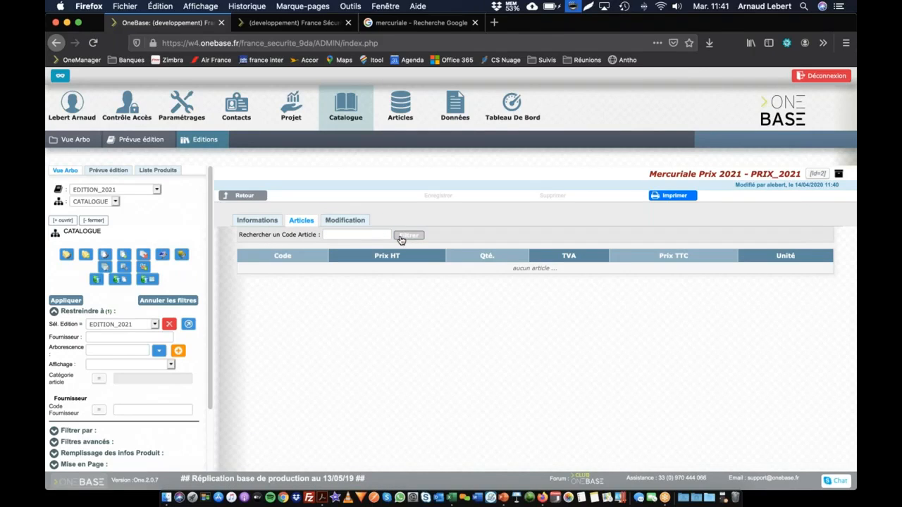
Switch to Excel, bring up the PRIX_2020 workbook and review its REFERENCE and Prix HT columns
left_click(451, 498)
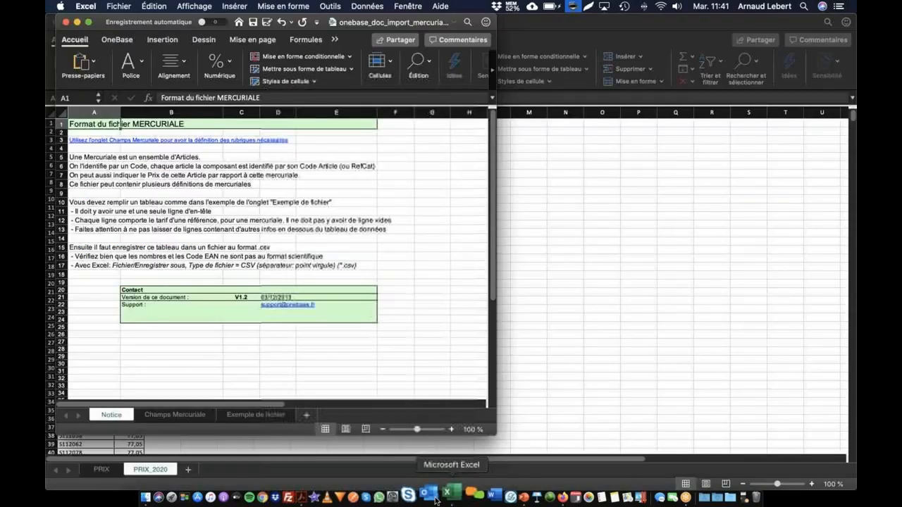
left_click(687, 313)
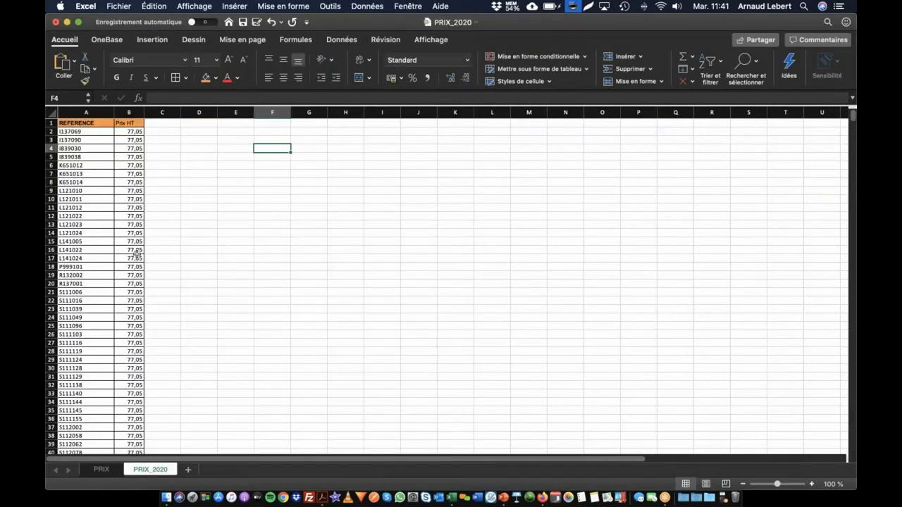
left_click(82, 140)
left_click_drag(66, 131, 84, 411)
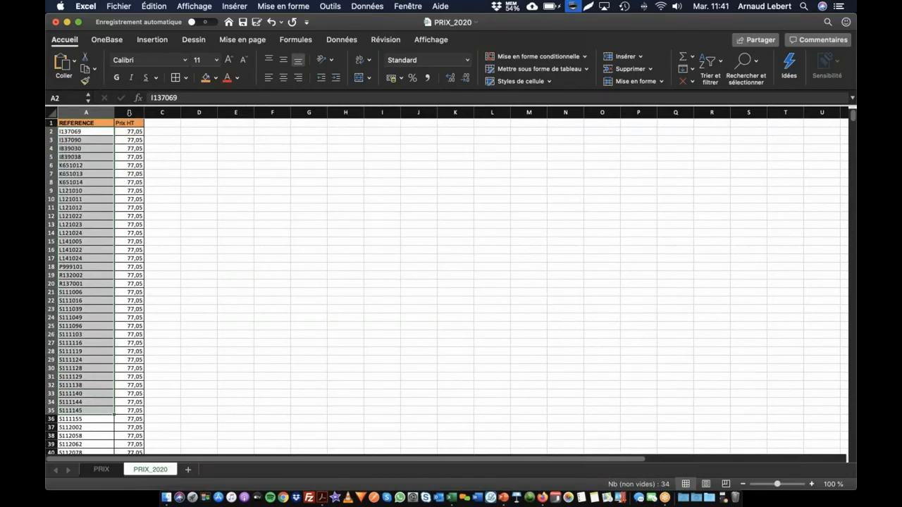
left_click_drag(127, 132, 125, 376)
left_click(124, 158)
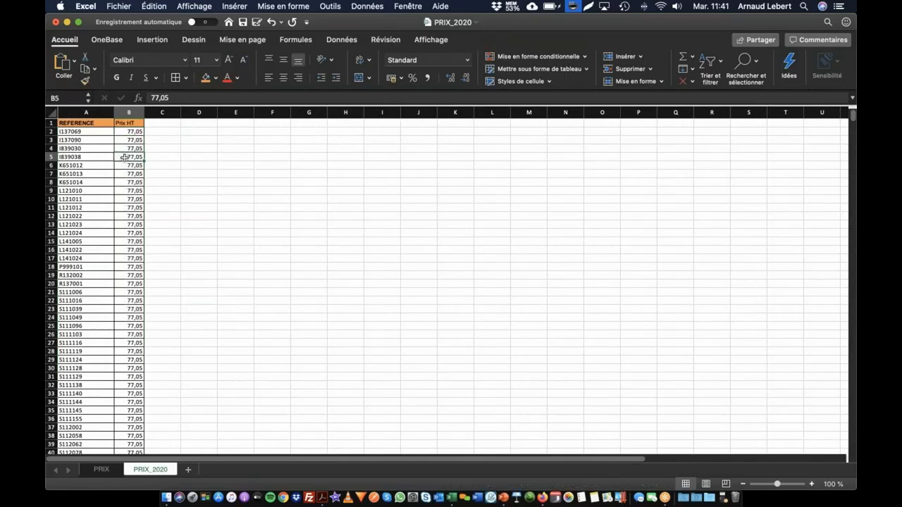
left_click(124, 131)
scroll(86, 155, "down", 15)
scroll(98, 252, "up", 15)
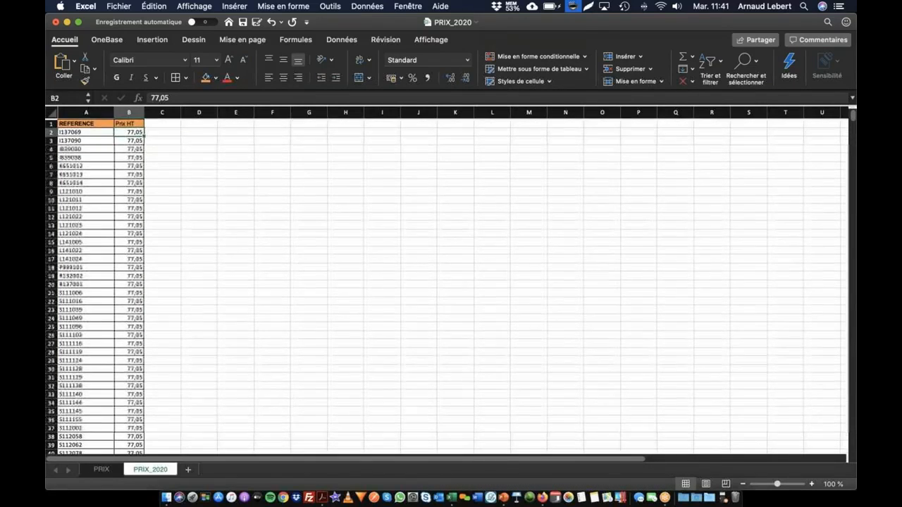
left_click(70, 125)
left_click(122, 123)
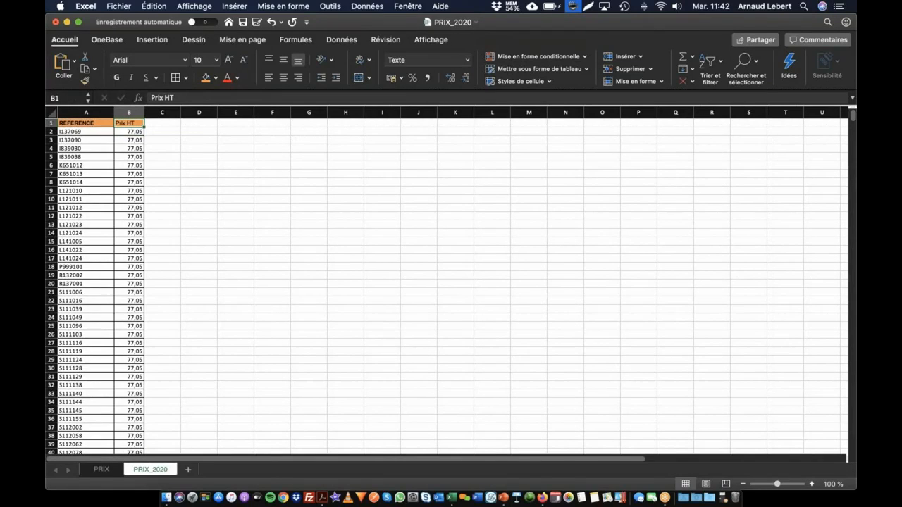
Switch to OneBase in Firefox, find Mercuriale among the data imports and start setting up a new mercuriale import
key("super+Tab")
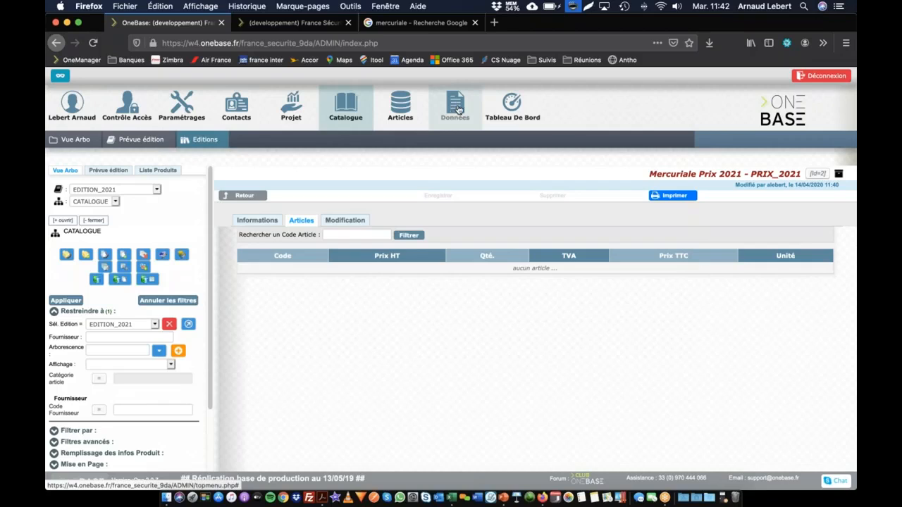
mouse_move(452, 108)
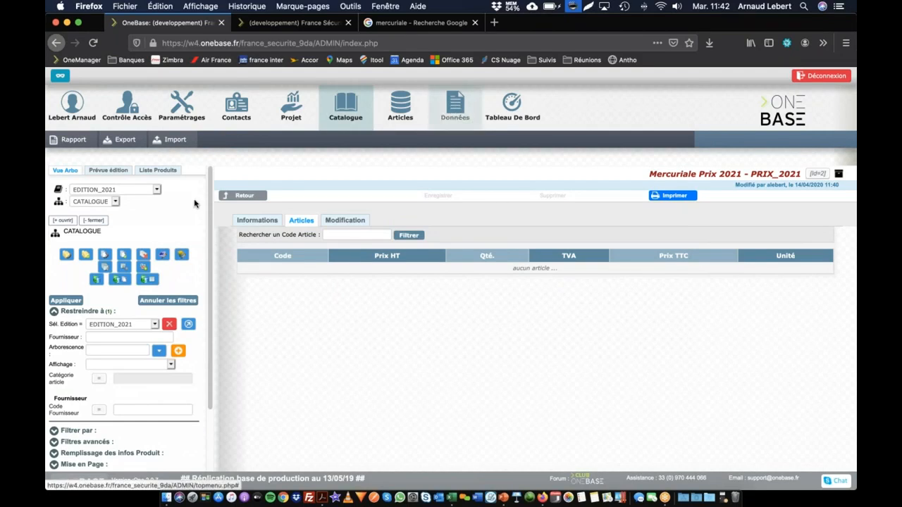
left_click(169, 140)
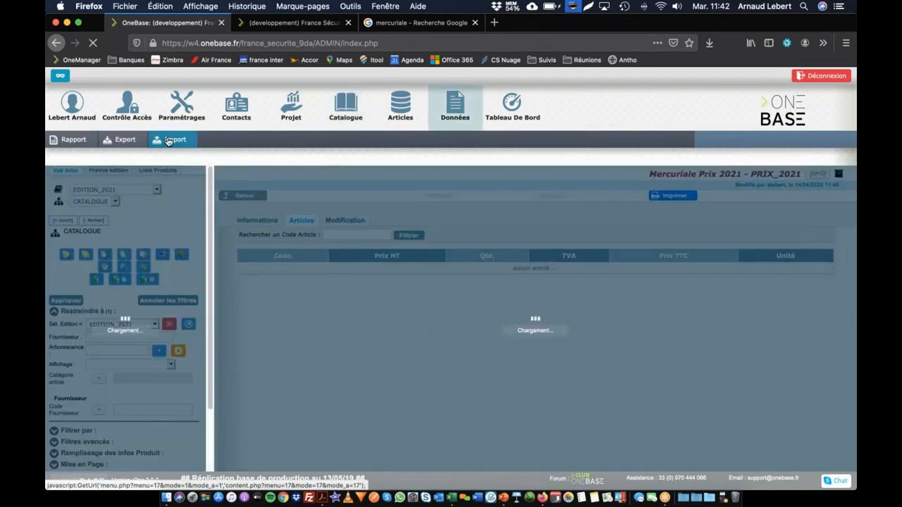
left_click(300, 268)
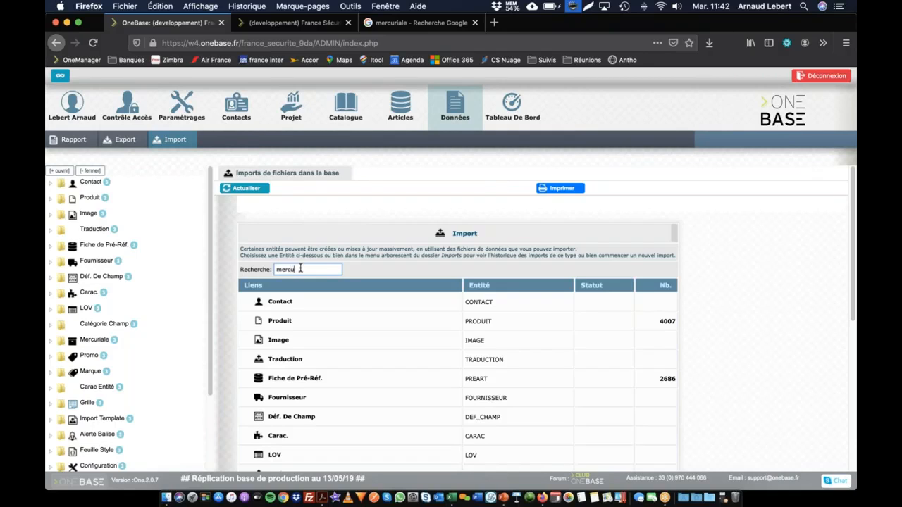
left_click(289, 305)
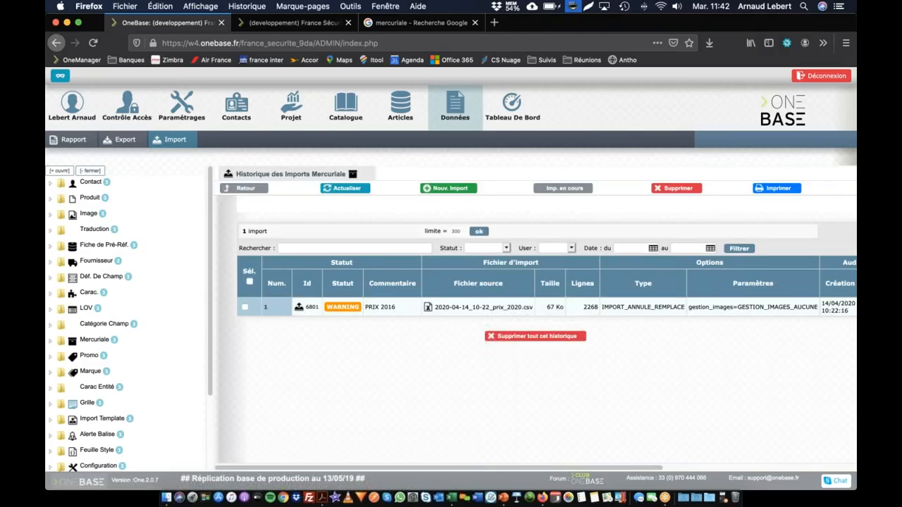
left_click(448, 189)
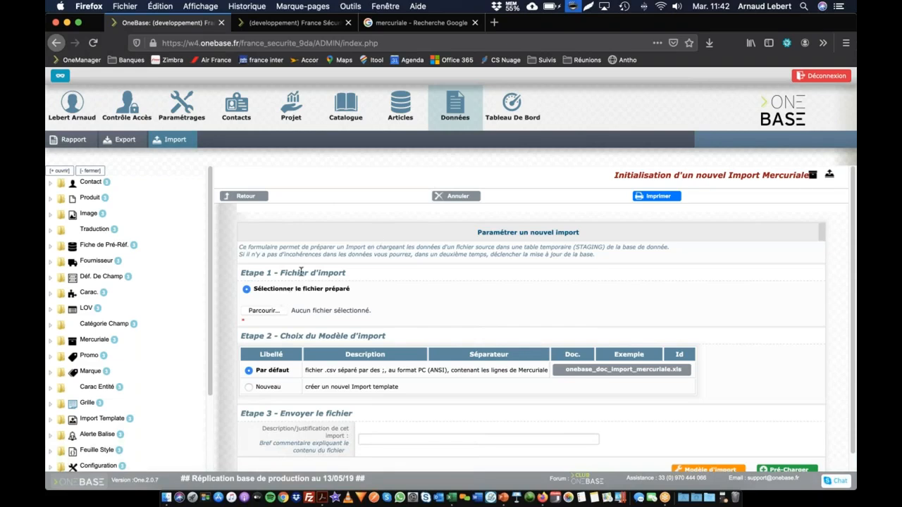
Switch to Excel and save the PRIX_2020 workbook as PRIX_2021 in the CSV UTF-8 (délimité par des virgules) format
key("super+Tab")
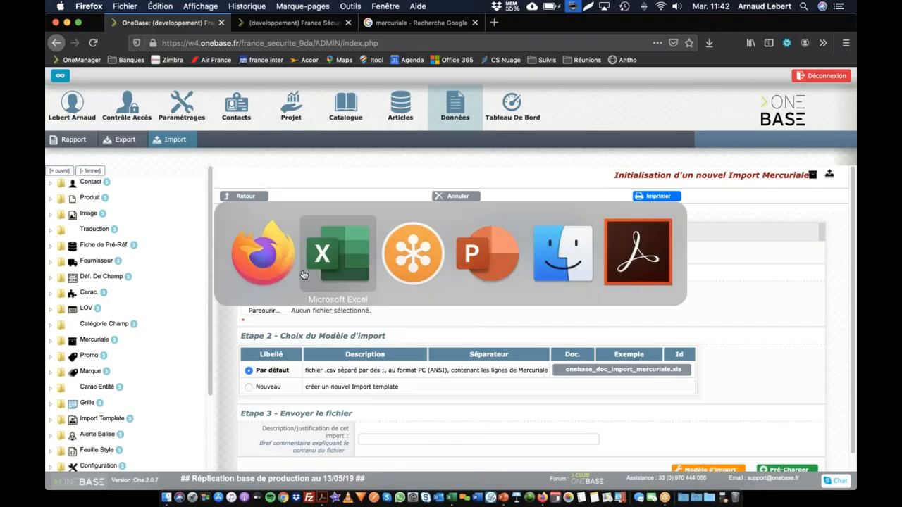
left_click(315, 278)
left_click(89, 148)
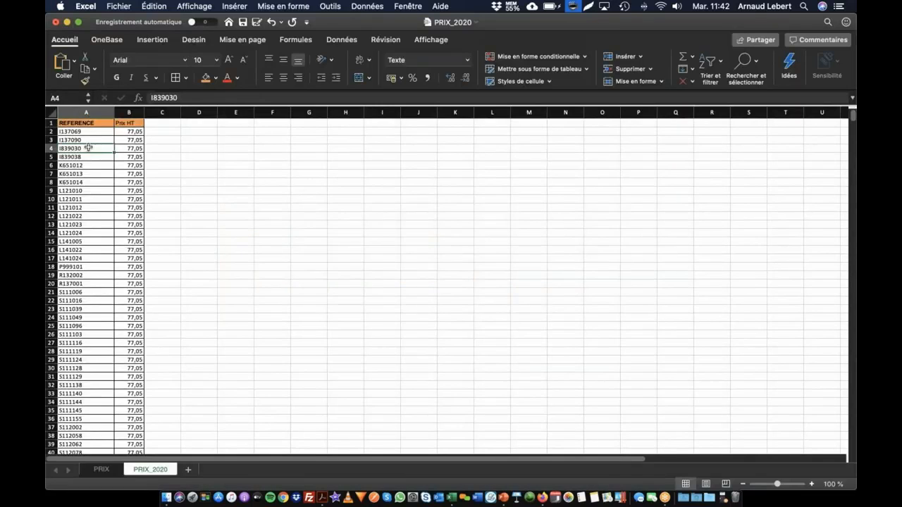
left_click(93, 156)
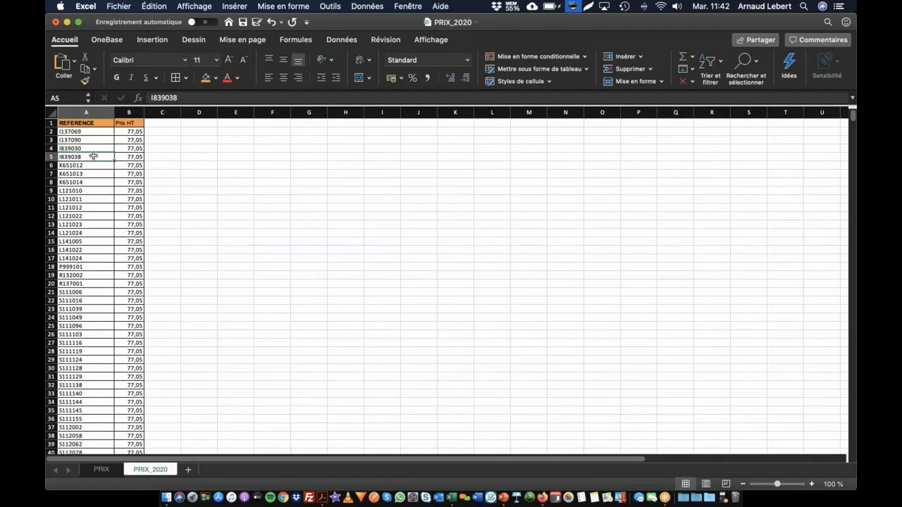
key("super+s")
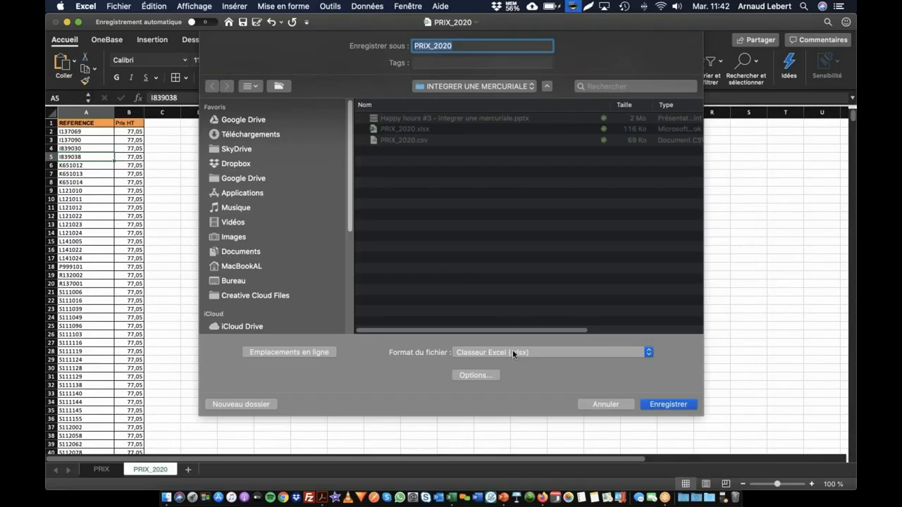
left_click(513, 353)
left_click(464, 46)
left_click(532, 352)
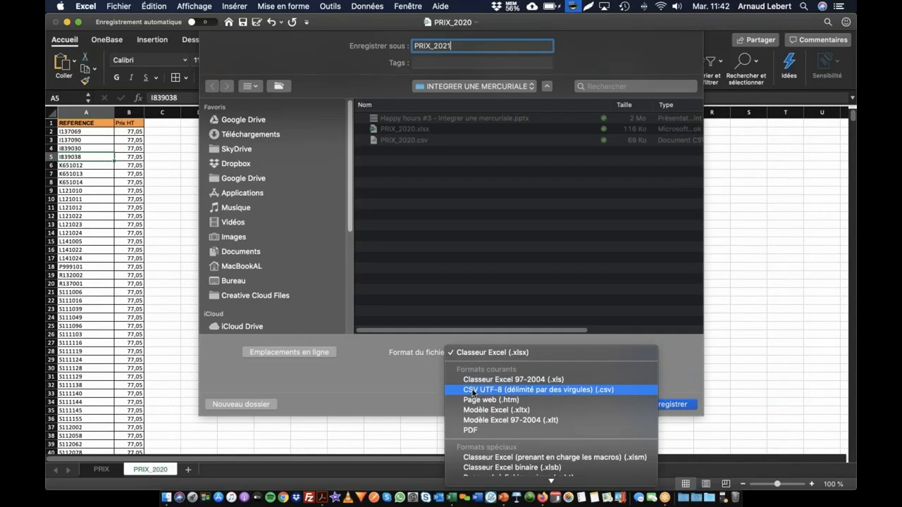
scroll(489, 395, "down", 5)
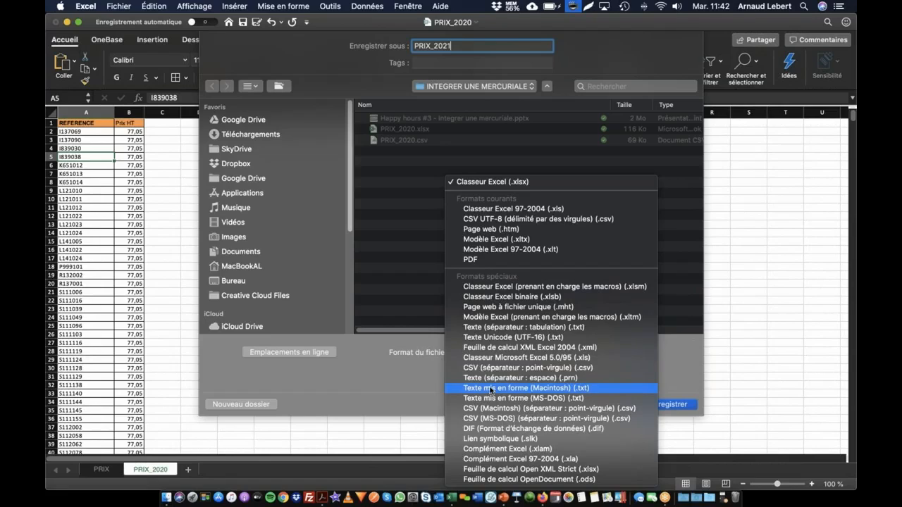
left_click(492, 221)
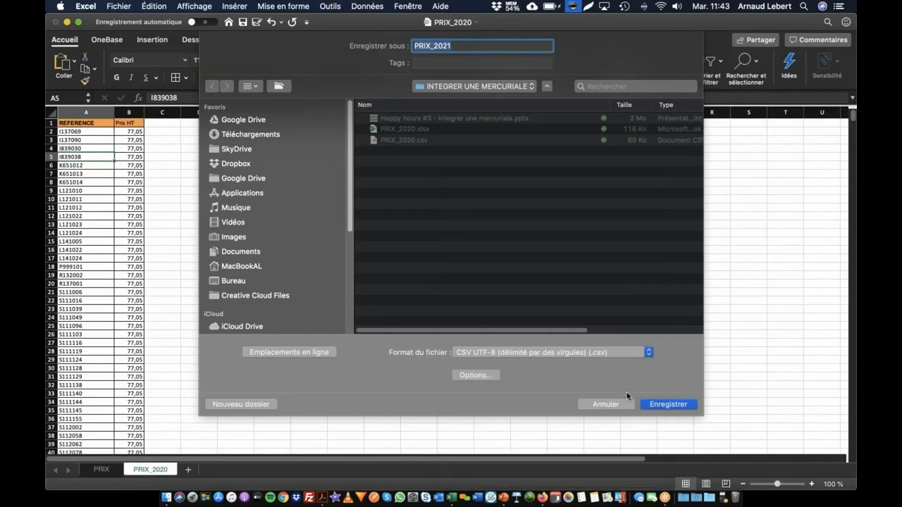
left_click(666, 405)
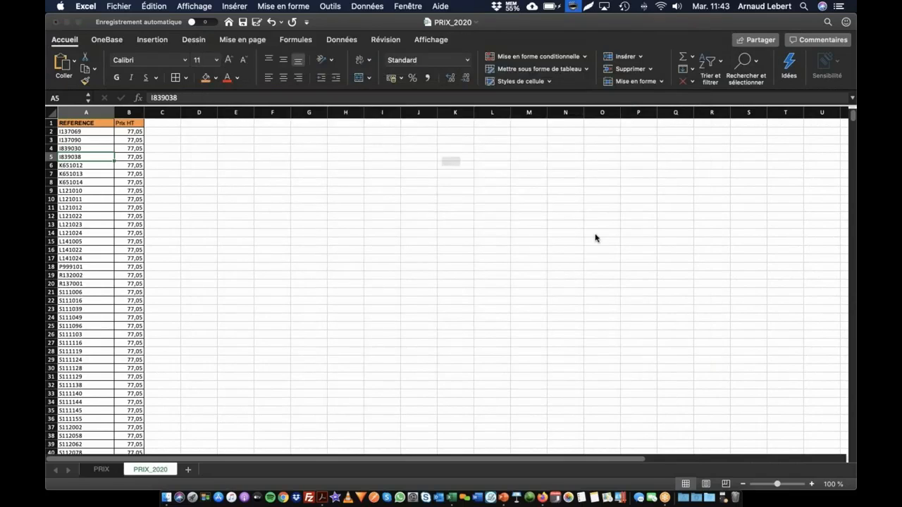
left_click(538, 202)
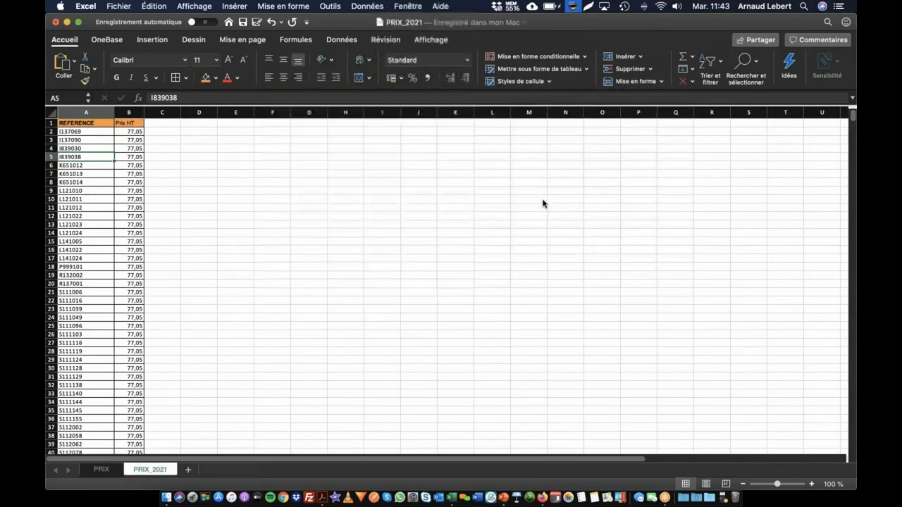
Return to the new import form in Firefox and choose PRIX_2021.csv as the prepared import file
key("super+Tab")
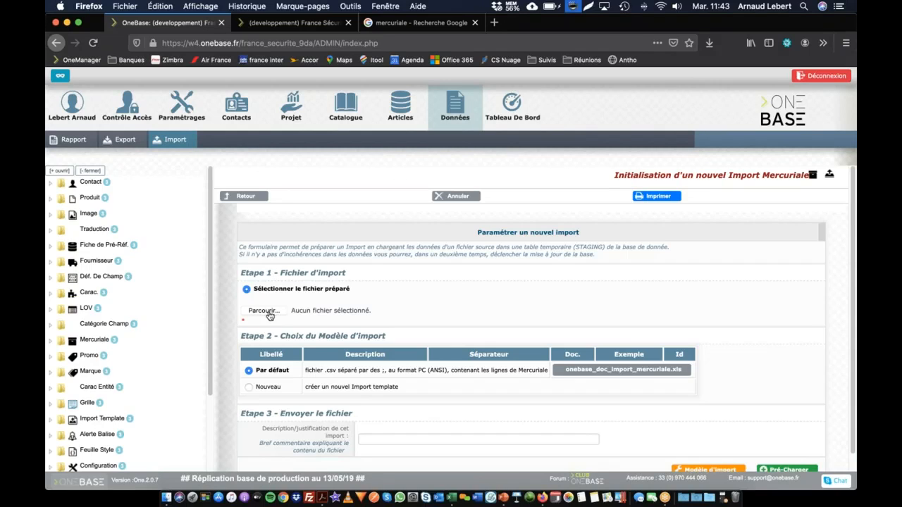
left_click(264, 311)
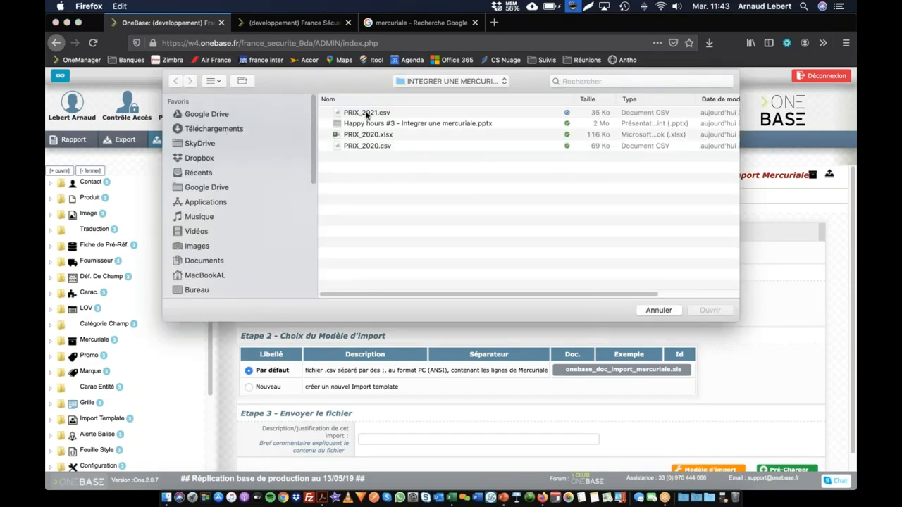
left_click(366, 115)
left_click(709, 311)
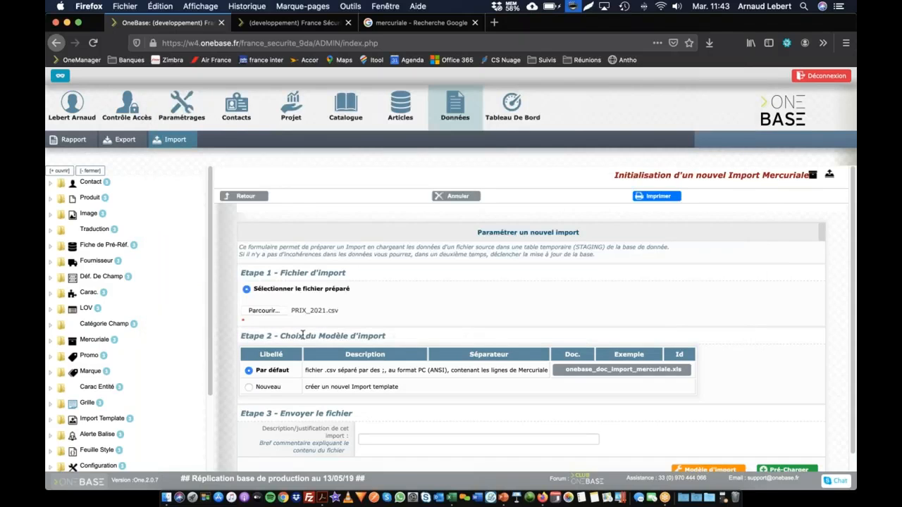
Download the default import model's documentation, onebase_doc_import_mercuriale.xls, and bring it up in Excel
left_click_drag(287, 336, 397, 346)
scroll(423, 330, "down", 2)
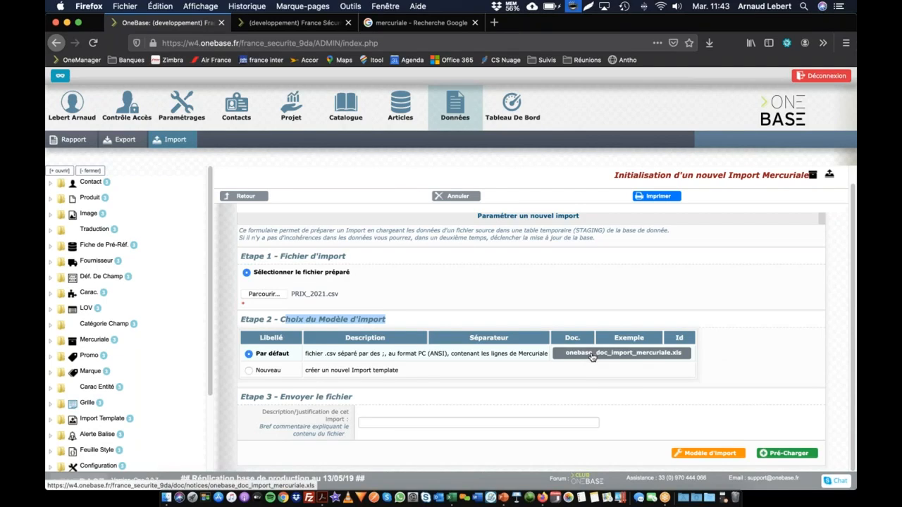
key("ctrl+Tab")
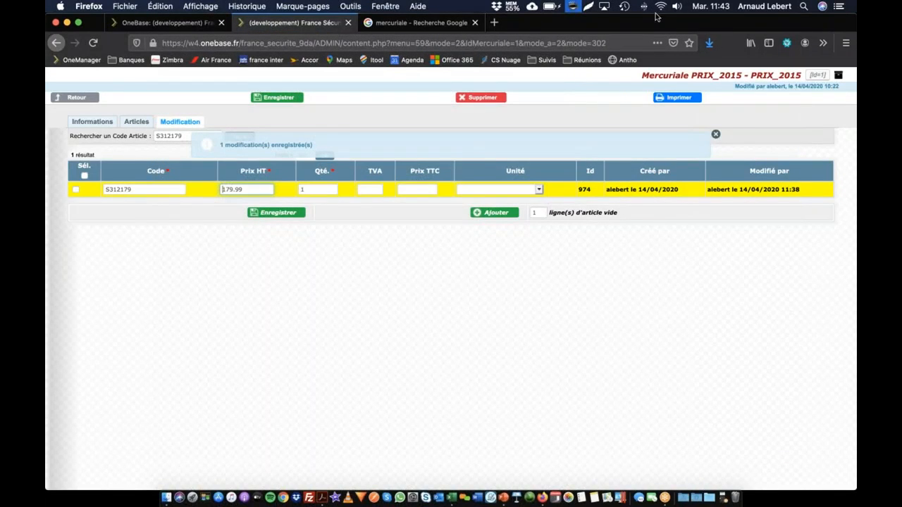
left_click(710, 43)
key("super+Tab")
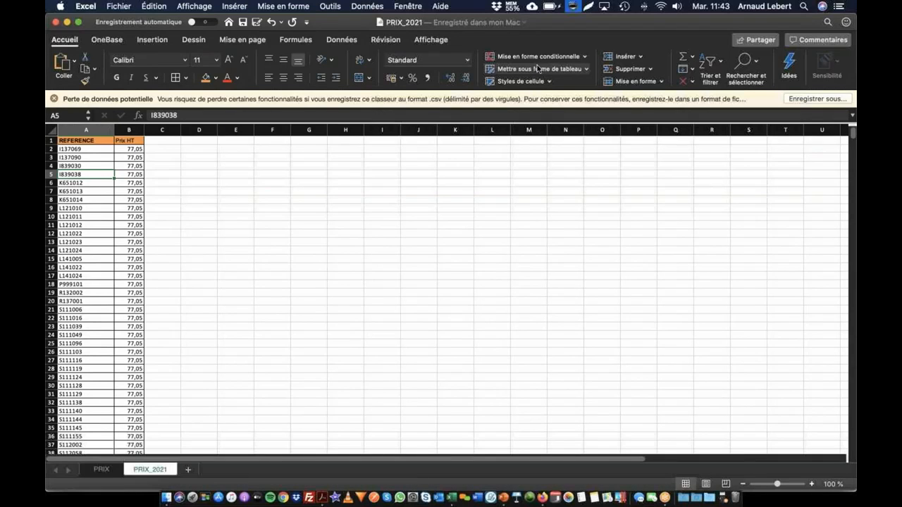
left_click_drag(381, 275, 785, 453)
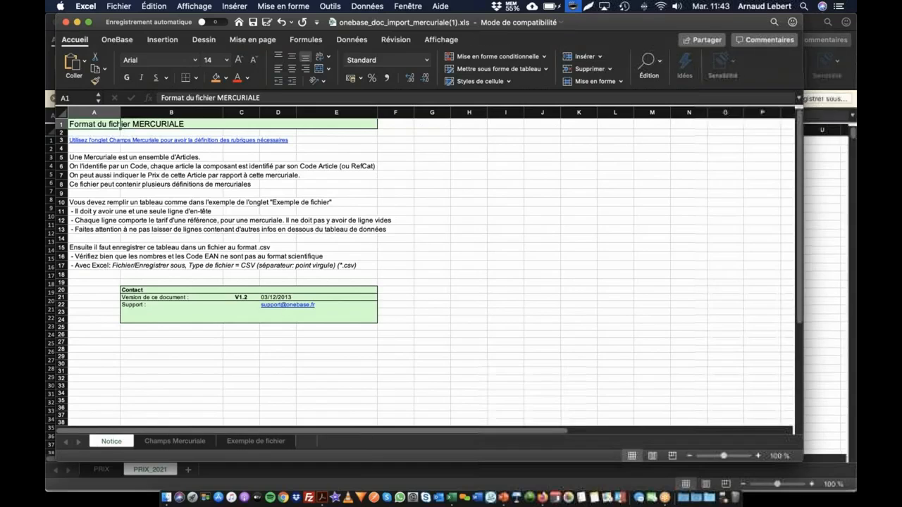
Examine the field names on the Champs Mercuriale sheet, going from Code Mercuriale down to Unité Vente
left_click(174, 441)
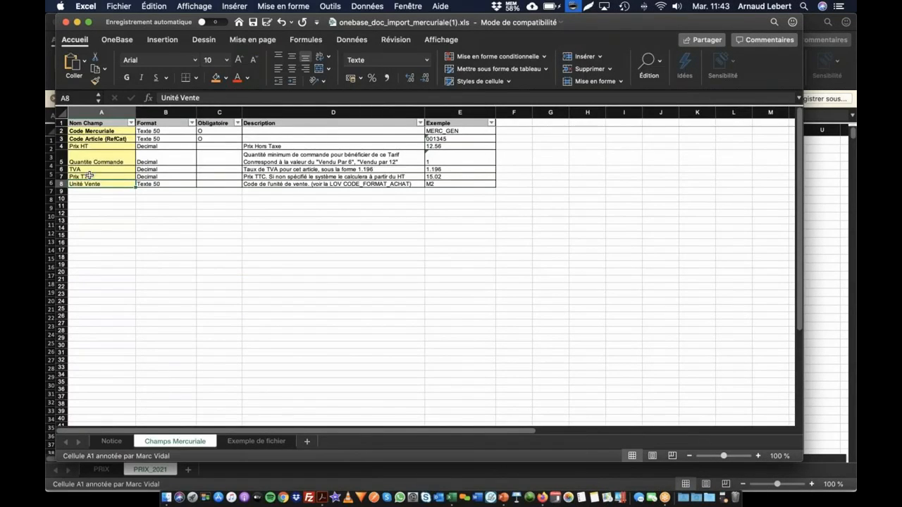
left_click_drag(97, 131, 99, 183)
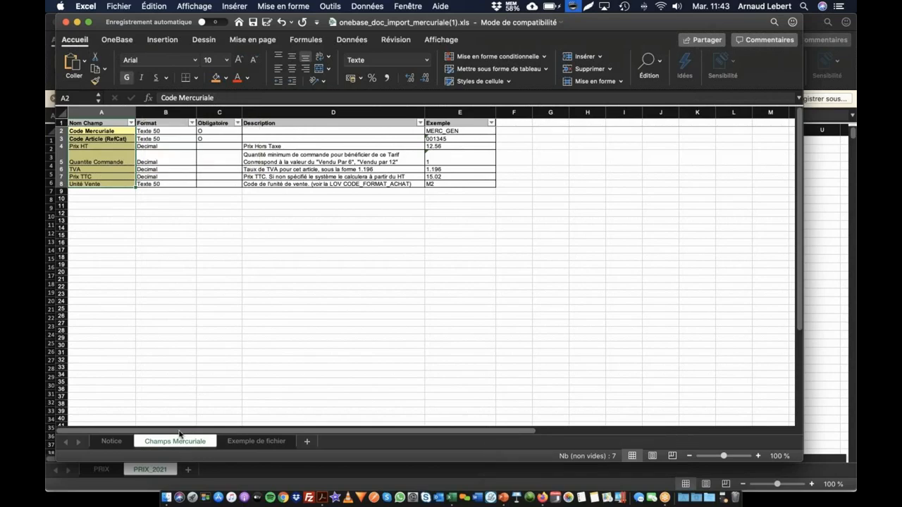
left_click(114, 191)
left_click(112, 131)
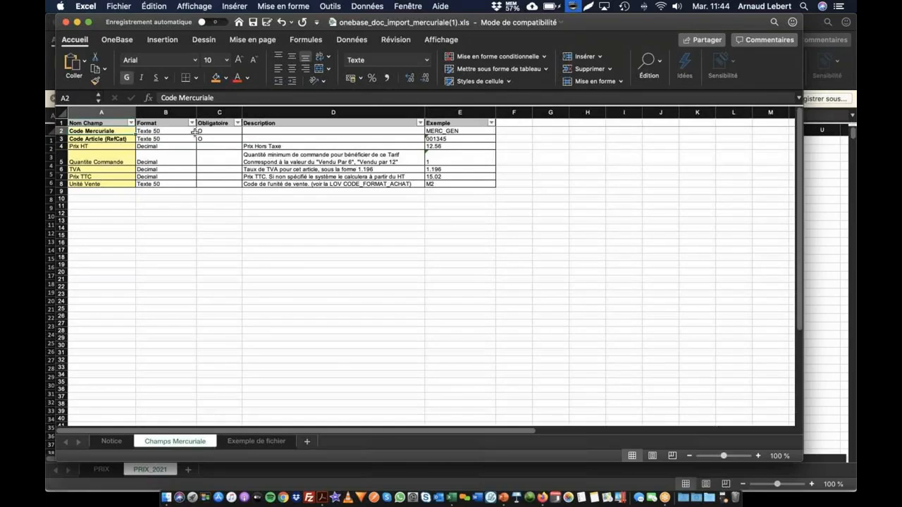
left_click(124, 138)
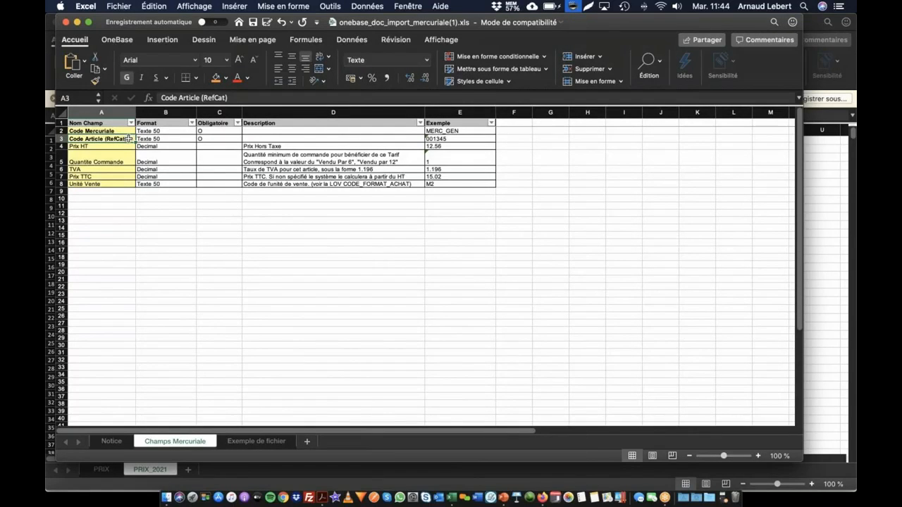
left_click(113, 147)
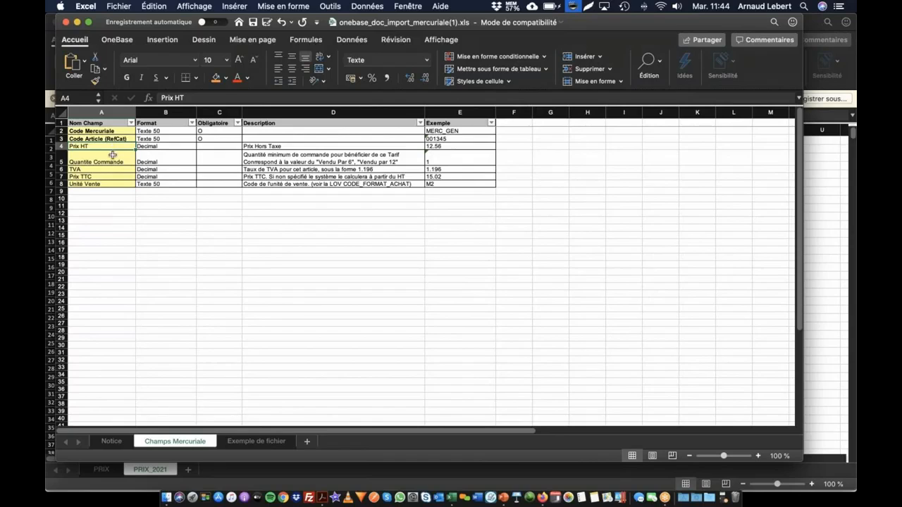
left_click(116, 155)
left_click(117, 170)
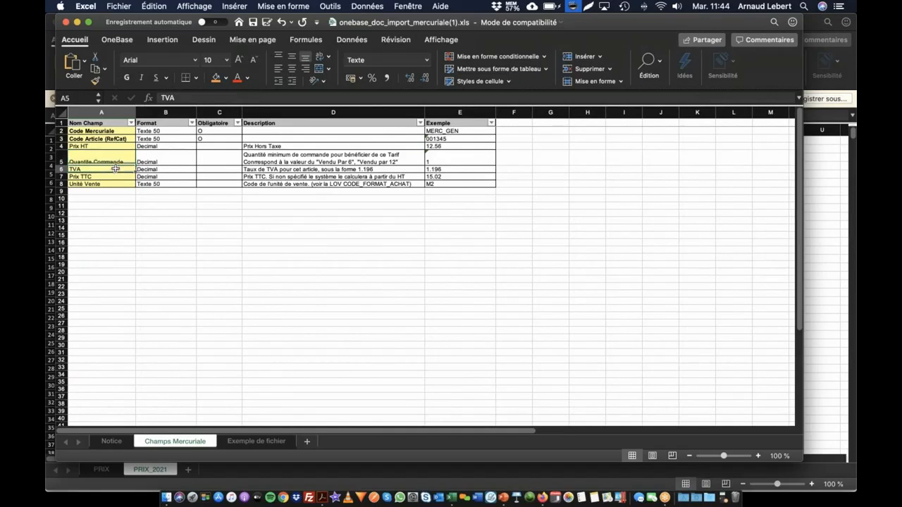
left_click(112, 178)
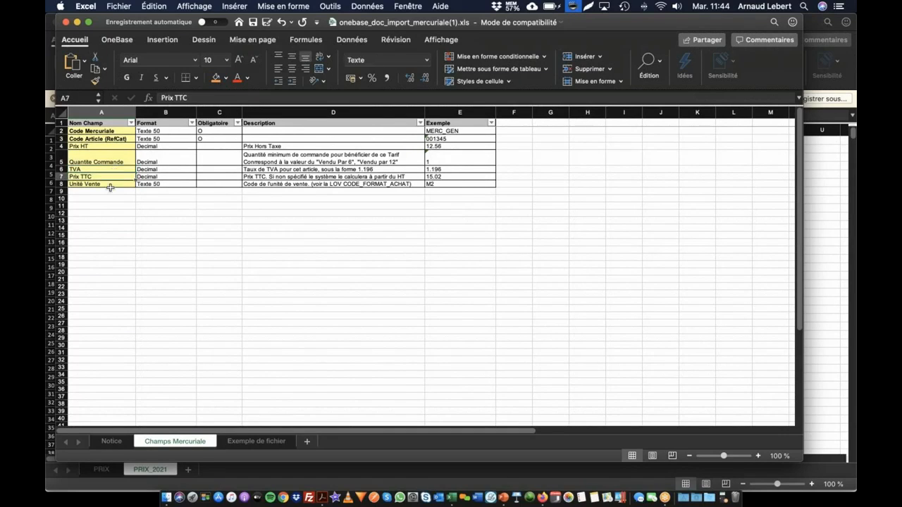
left_click(111, 184)
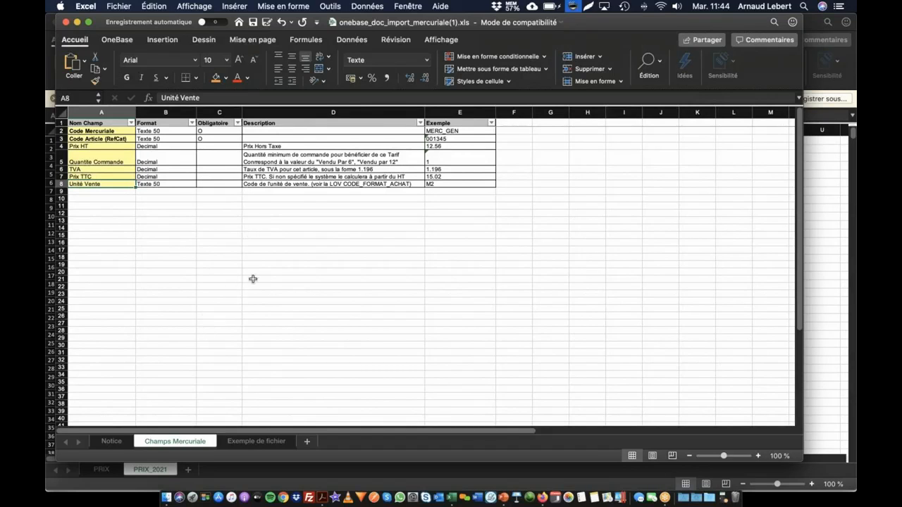
Copy the seven column headers from the Exemple de fichier sheet and paste them into the PRIX_2021 sheet starting at C1
left_click(267, 440)
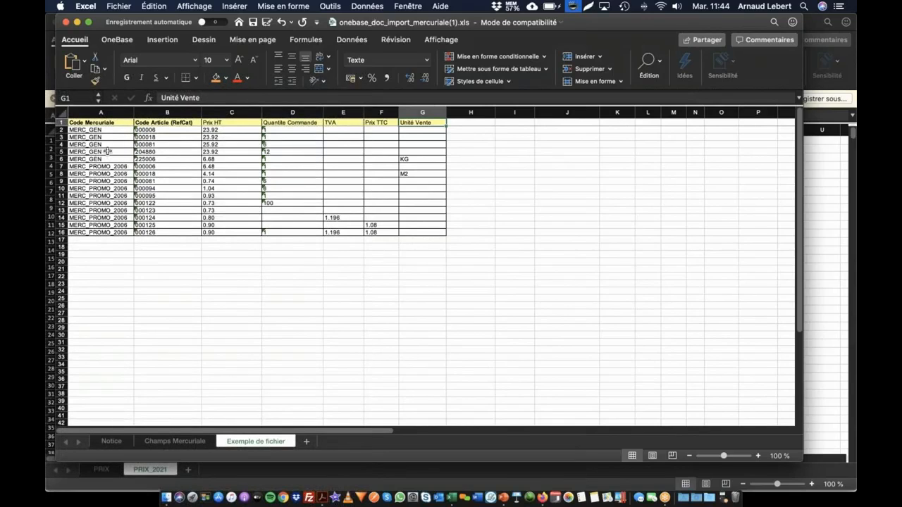
left_click_drag(119, 121, 426, 123)
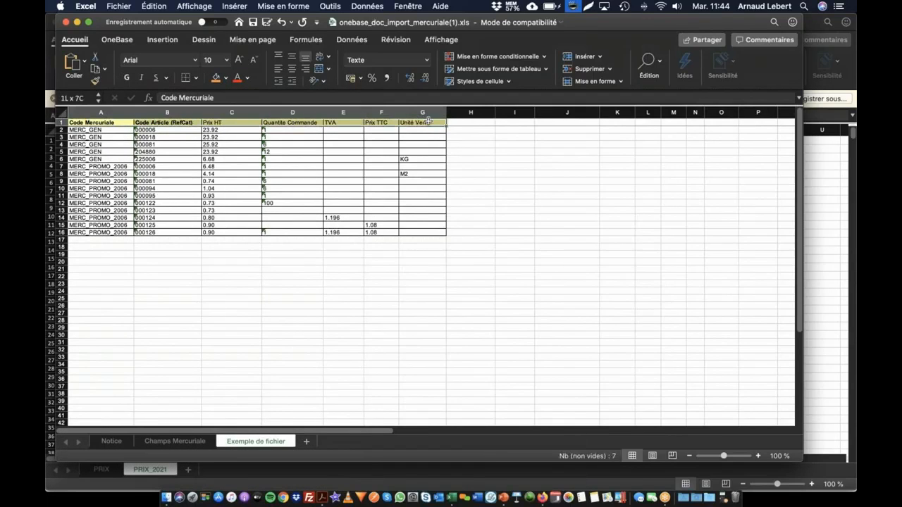
key("cmd+c")
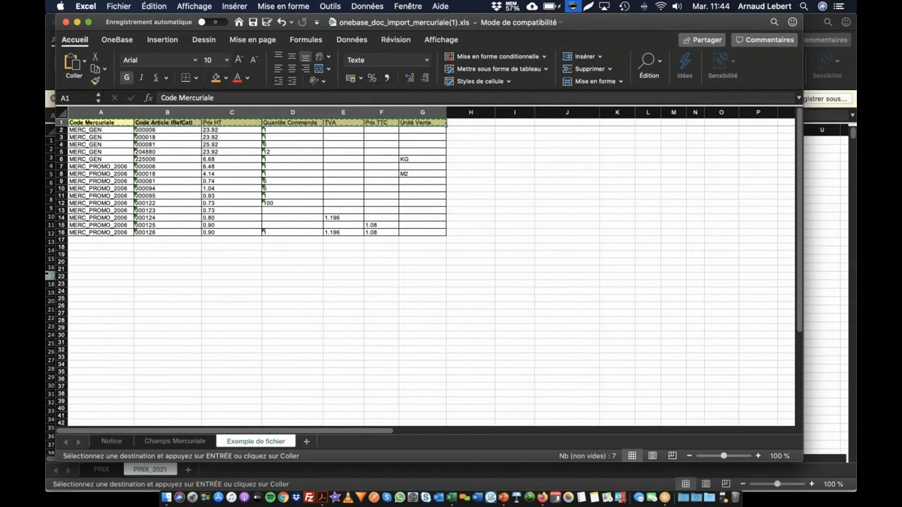
left_click(820, 315)
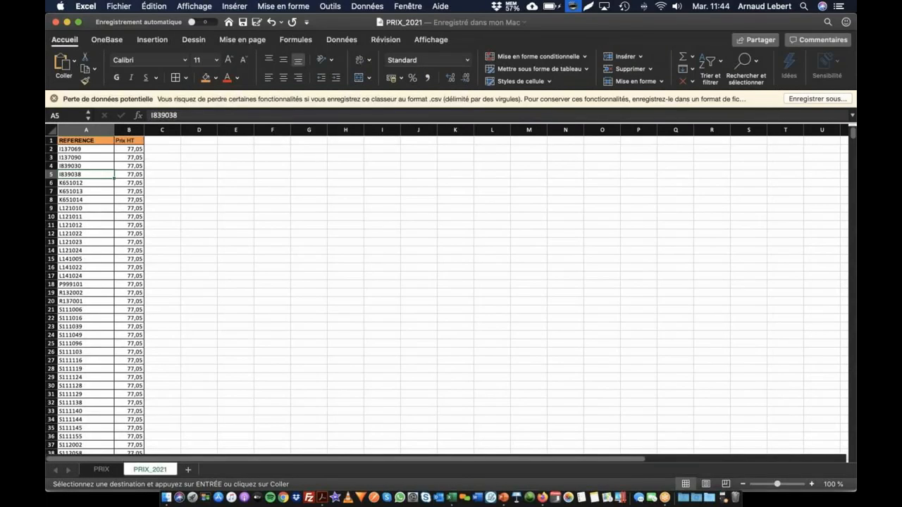
left_click(163, 139)
key("super+v")
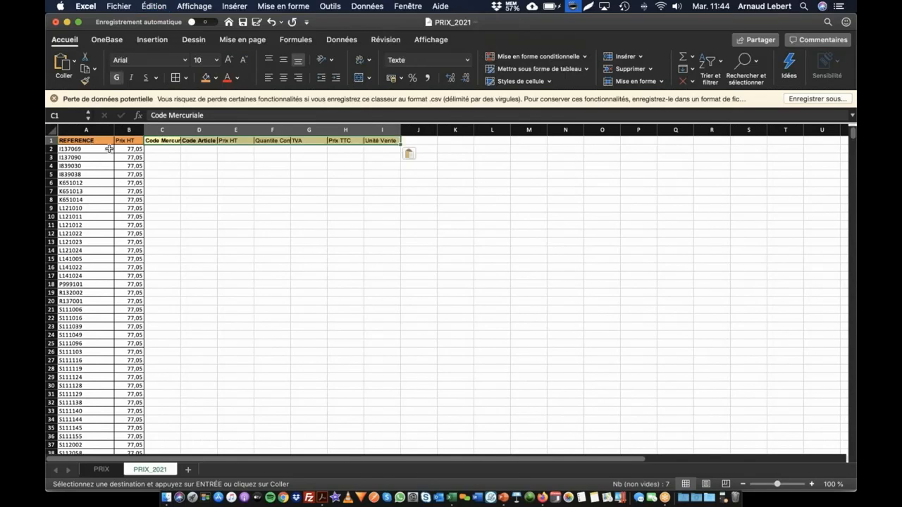
Move all article references from the REFERENCE column into the Code Article column, starting at D2
left_click(105, 149)
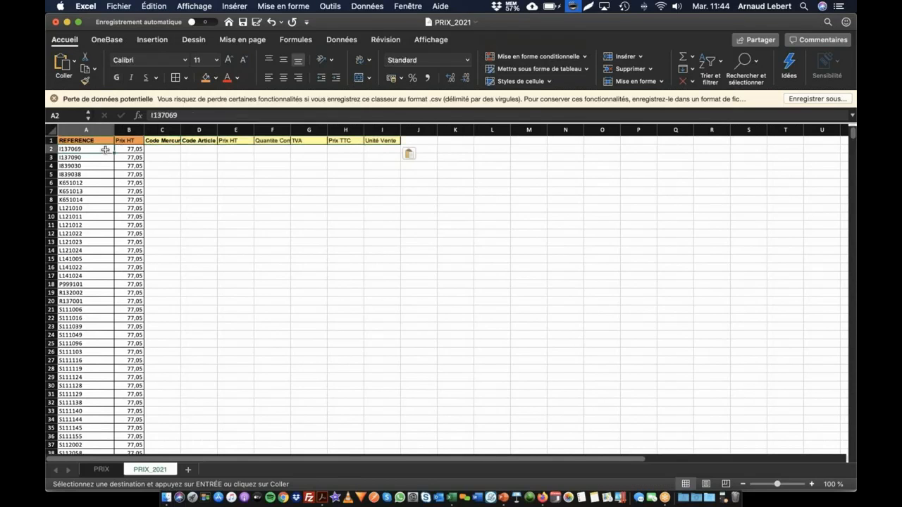
key("super+shift+Down")
key("super+c")
left_click(200, 149)
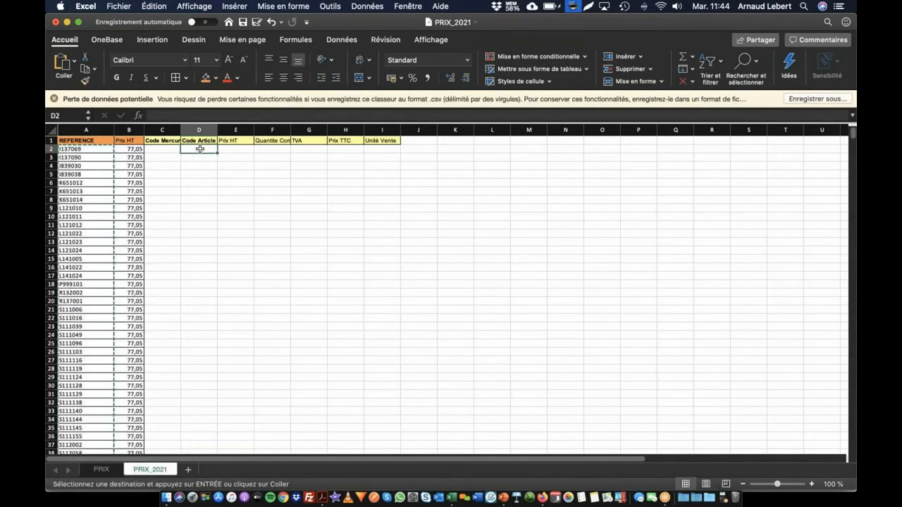
key("super+v")
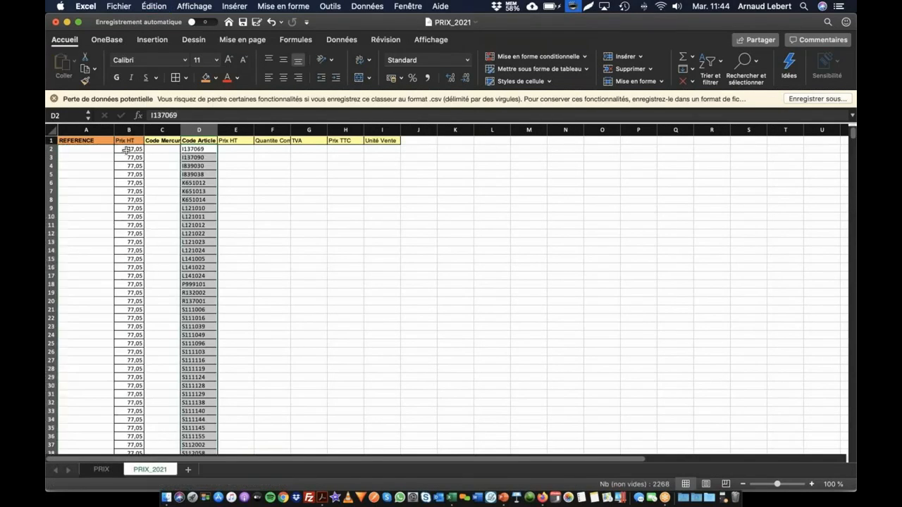
Move all prices from column B into the new Prix HT column, starting at E2
left_click(125, 149)
key("super+shift+Down")
key("super+c")
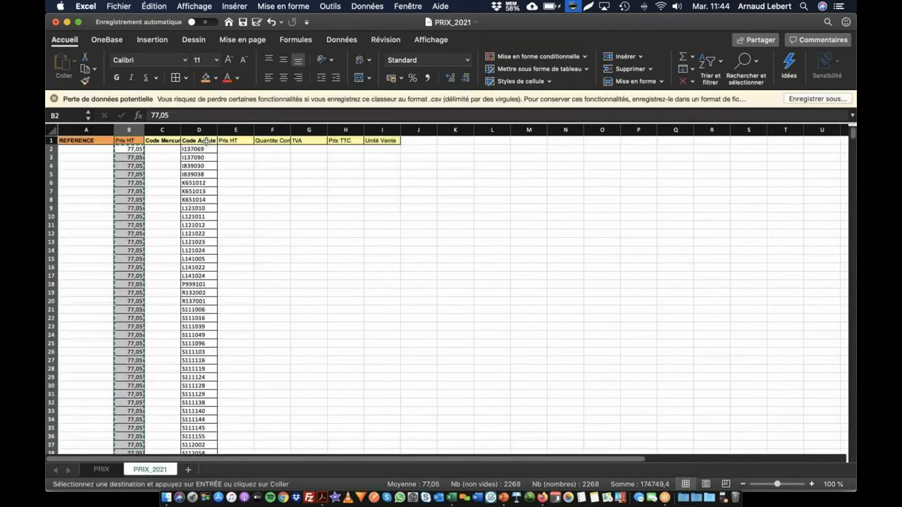
left_click(233, 149)
key("super+v")
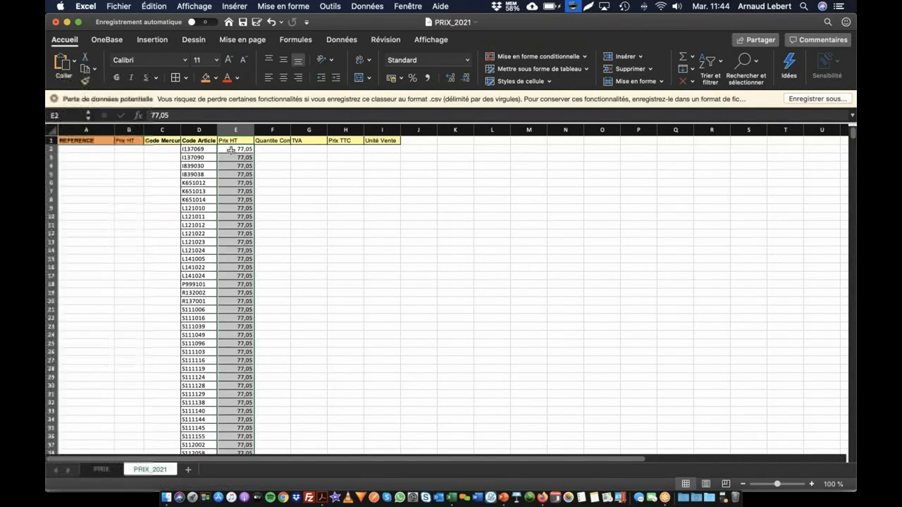
Delete the two emptied original columns, REFERENCE and the orange-headed Prix HT
left_click_drag(128, 130, 83, 130)
right_click(83, 129)
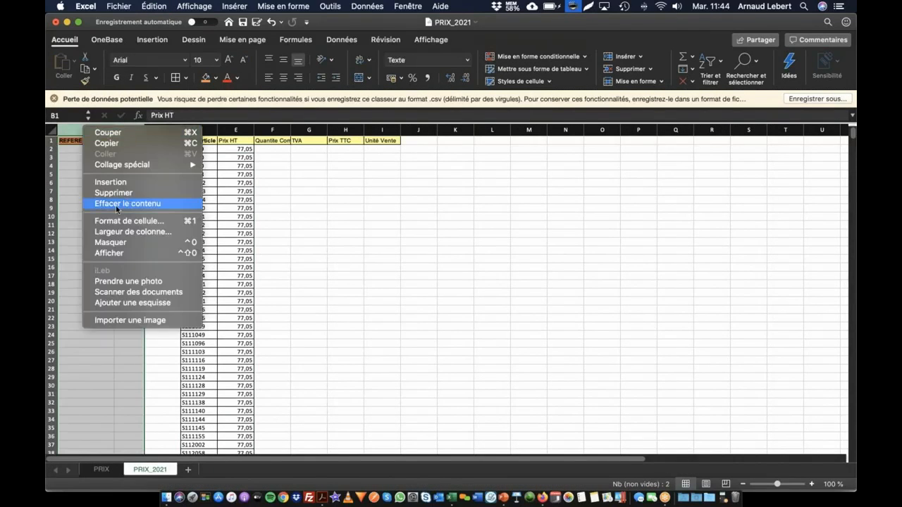
left_click(113, 192)
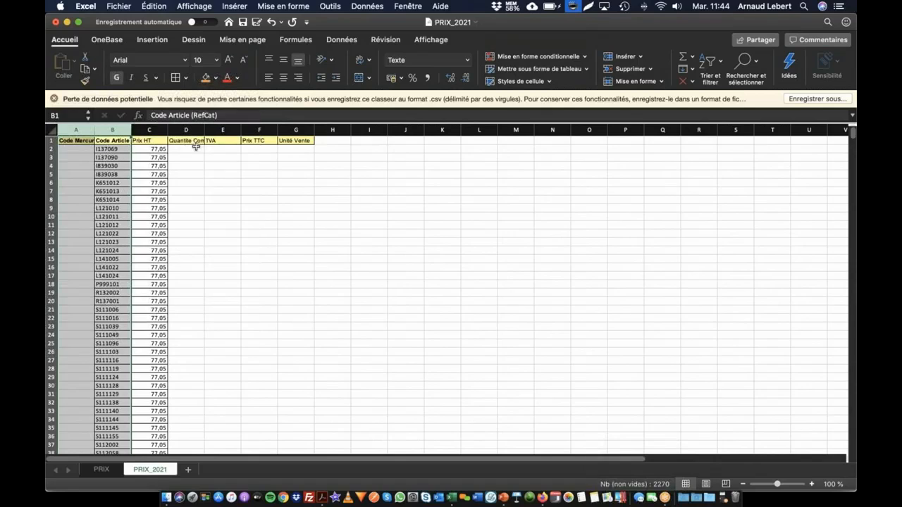
Enter 1 in D2 as the quantity and fill it down the column for every article row
left_click(193, 150)
type("1")
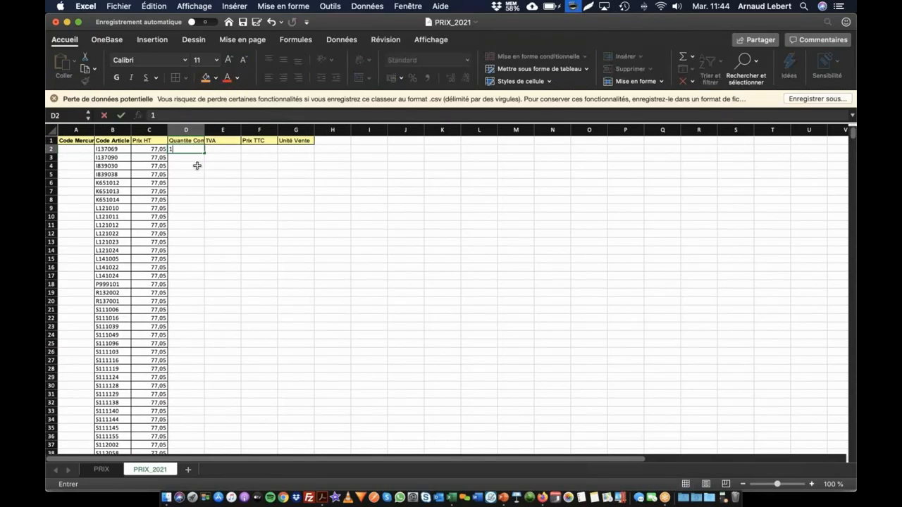
key("Return")
left_click(197, 150)
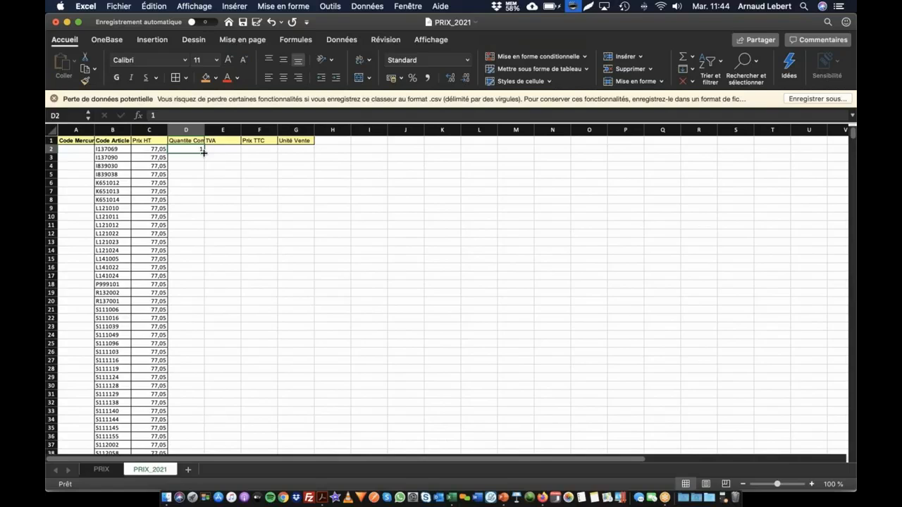
double_click(204, 153)
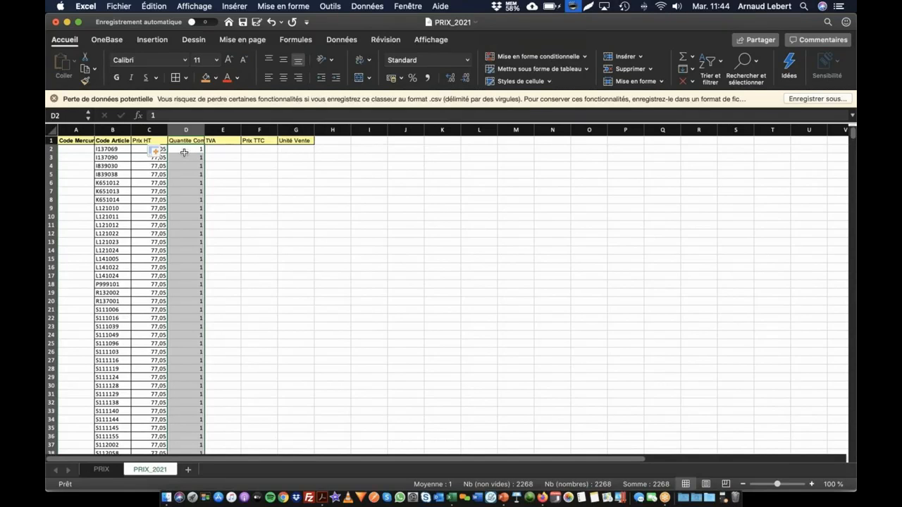
scroll(187, 293, "down", 15)
scroll(186, 293, "up", 15)
left_click(196, 149)
mouse_move(203, 152)
left_mouse_down()
mouse_move(195, 298)
mouse_move(209, 144)
mouse_move(197, 151)
left_mouse_up()
left_click(188, 199)
Widen the Code Mercuriale column to make room for its full header
left_click(78, 153)
left_click_drag(94, 129, 134, 131)
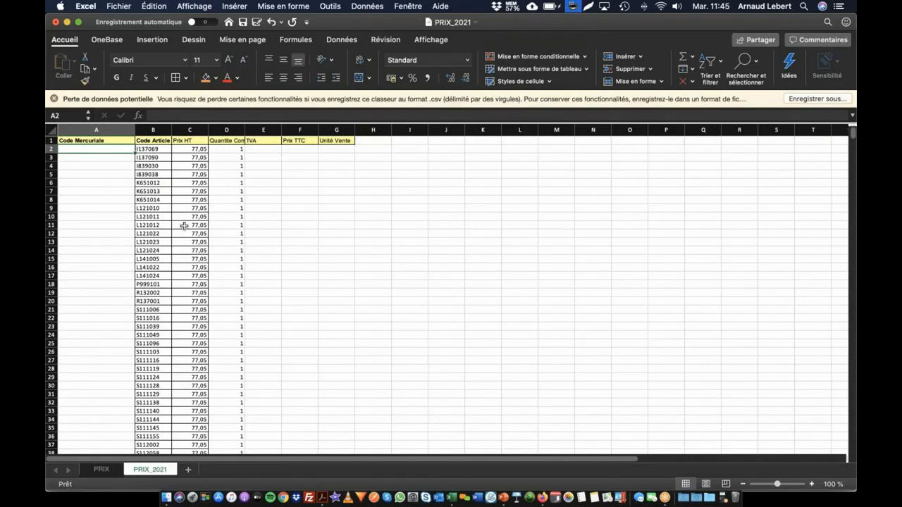
Switch to Firefox, duplicate the OneBase import tab and open the Articles list of mercuriales in the copy
key("super+Tab")
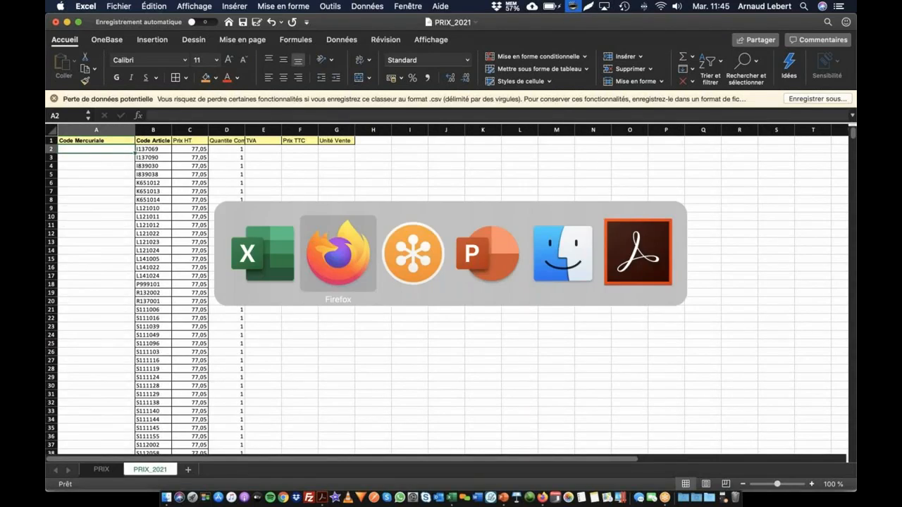
left_click(170, 25)
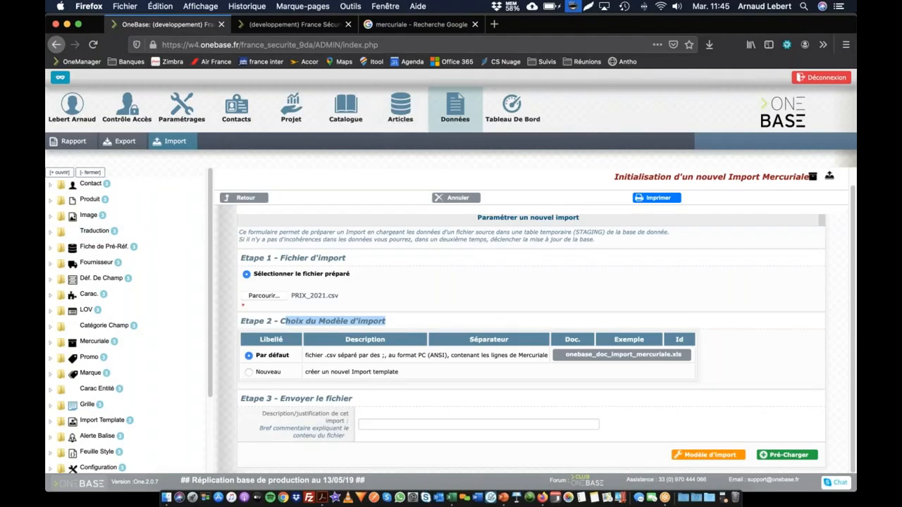
right_click(197, 25)
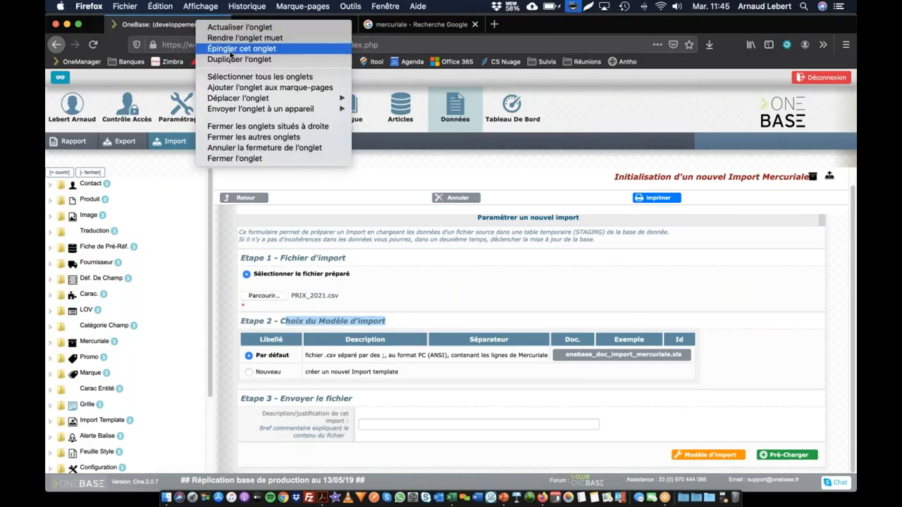
left_click(256, 59)
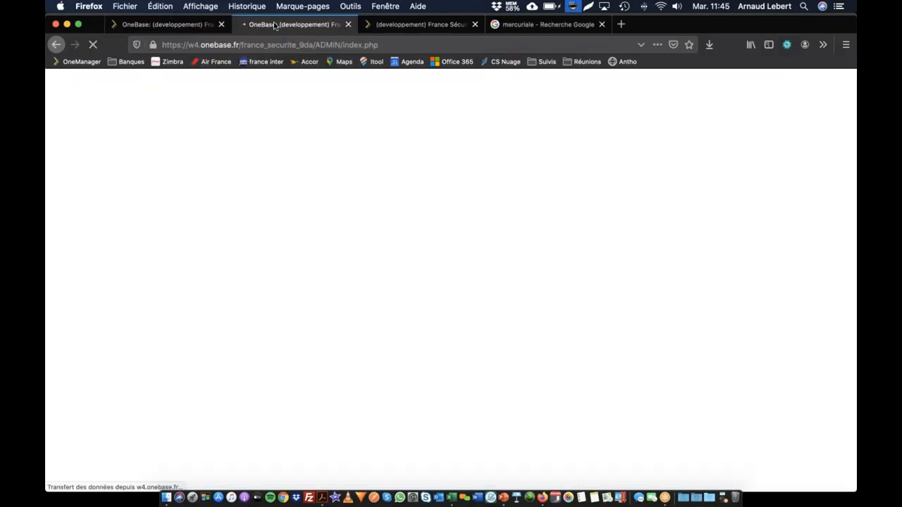
left_click(400, 110)
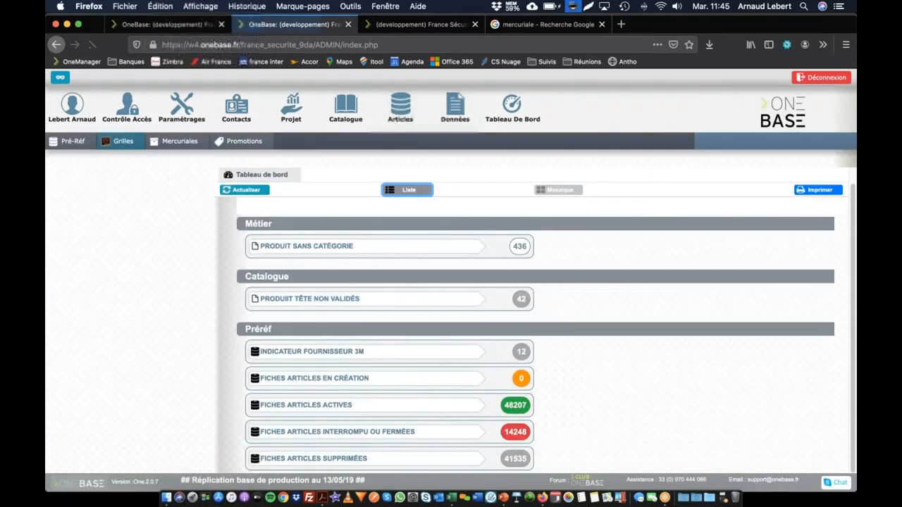
left_click(173, 142)
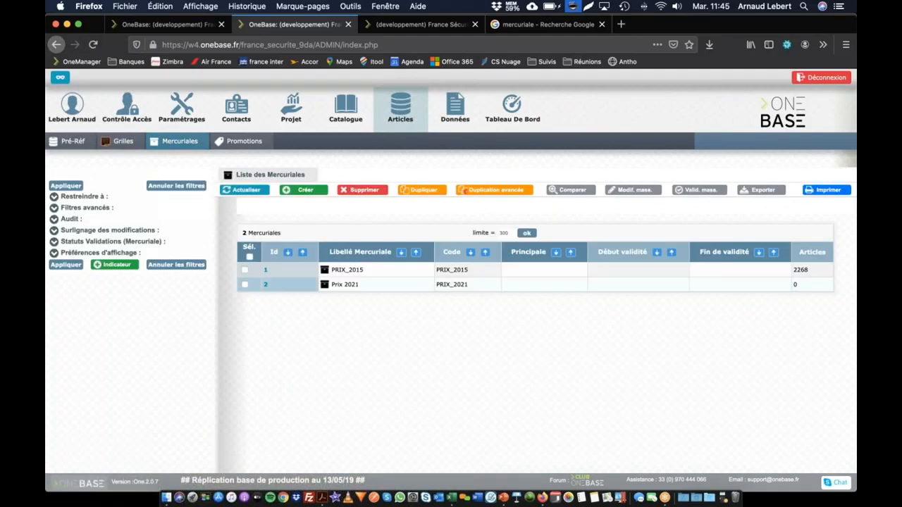
Copy the Prix 2021 mercuriale's code, PRIX_2021, and paste it into A2 of the PRIX_2021 sheet in Excel
double_click(451, 285)
key("super+c")
key("super+Tab")
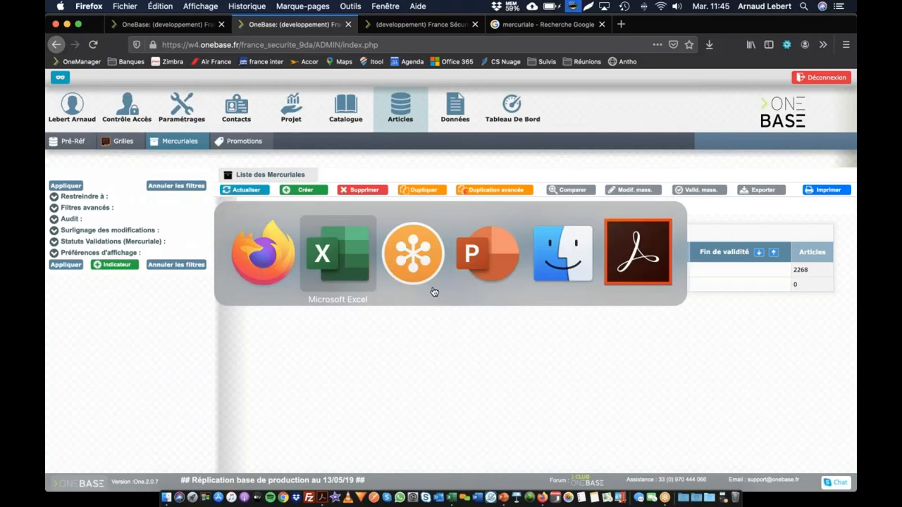
key("super+Tab")
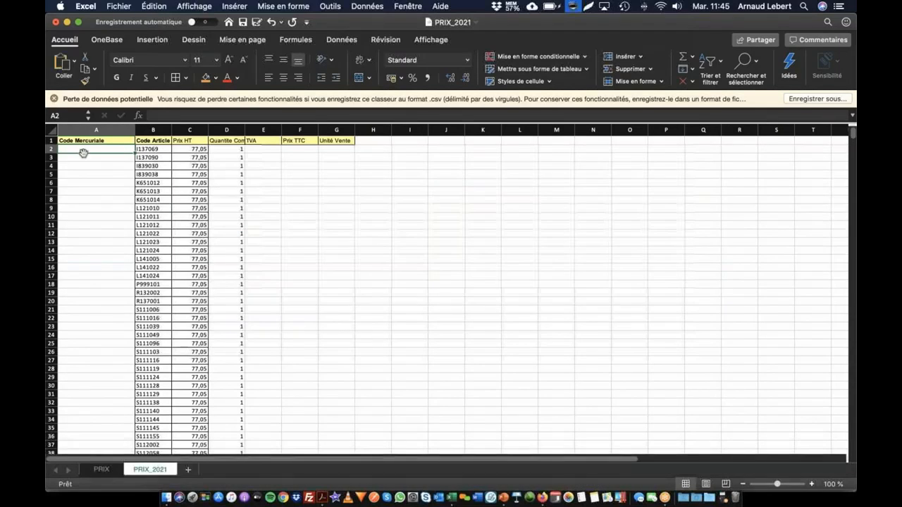
key("super+v")
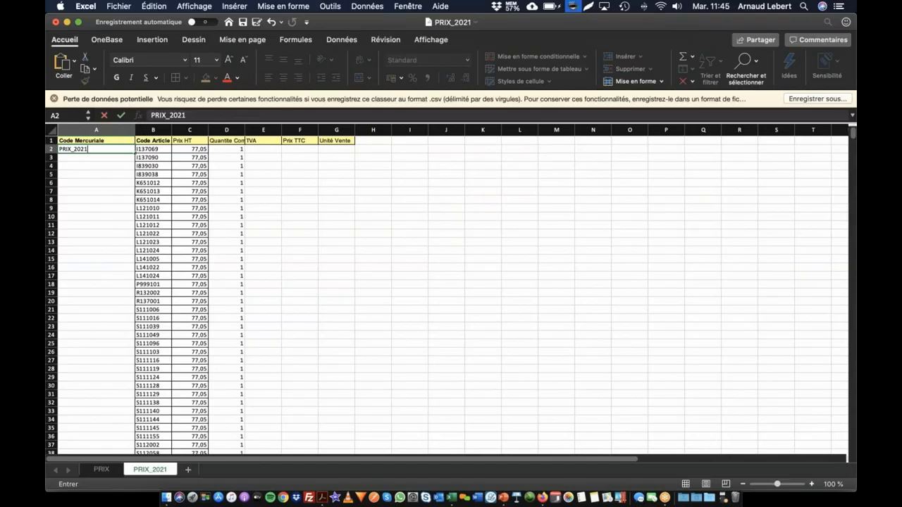
Fill the Code Mercuriale column from A2 down to A2269 with identical copies of the code PRIX_2021
left_click_drag(133, 165, 131, 261)
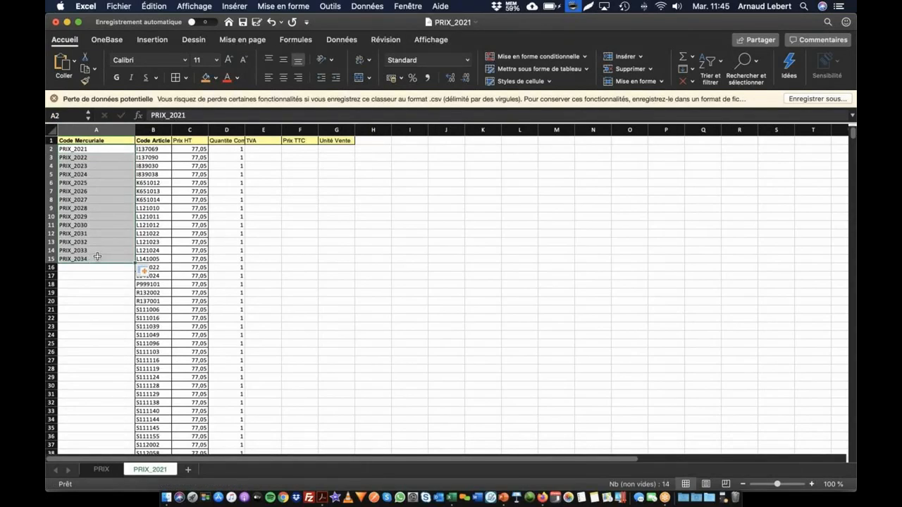
left_click(95, 150)
key("super+c")
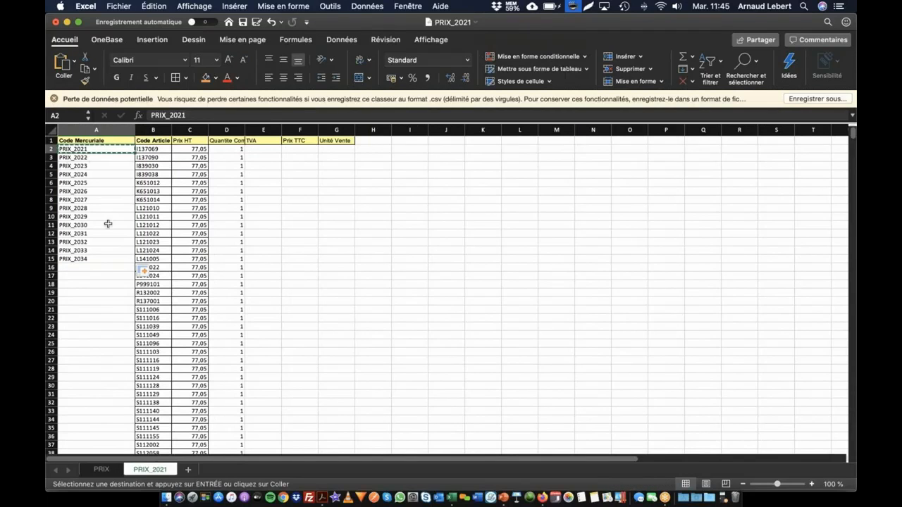
scroll(104, 226, "down", 20)
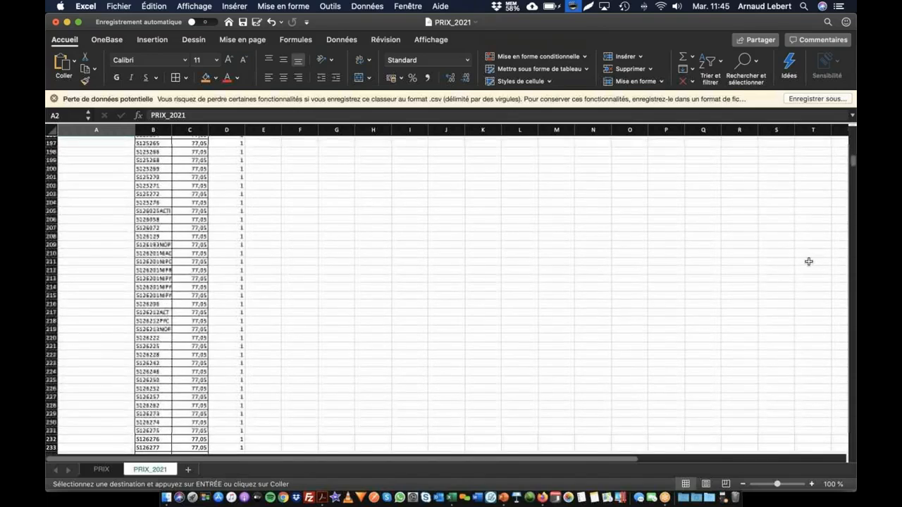
scroll(801, 315, "down", 20)
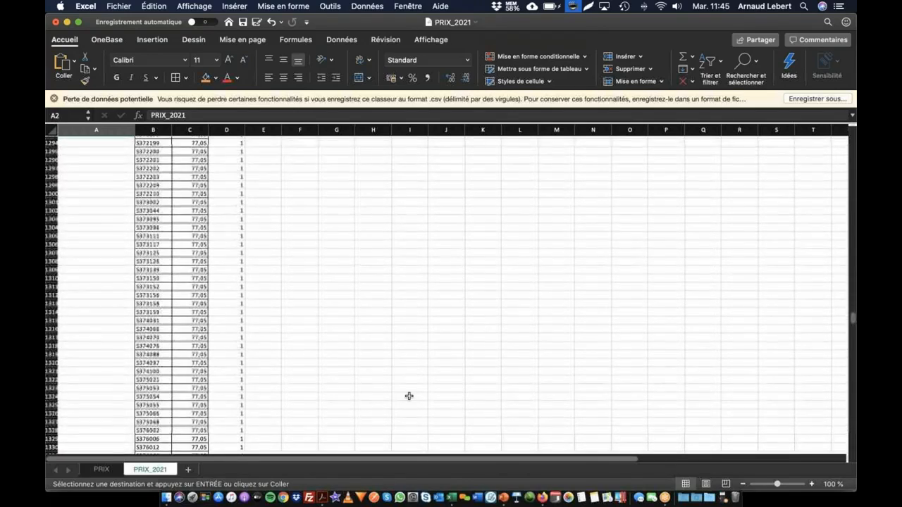
scroll(370, 393, "down", 20)
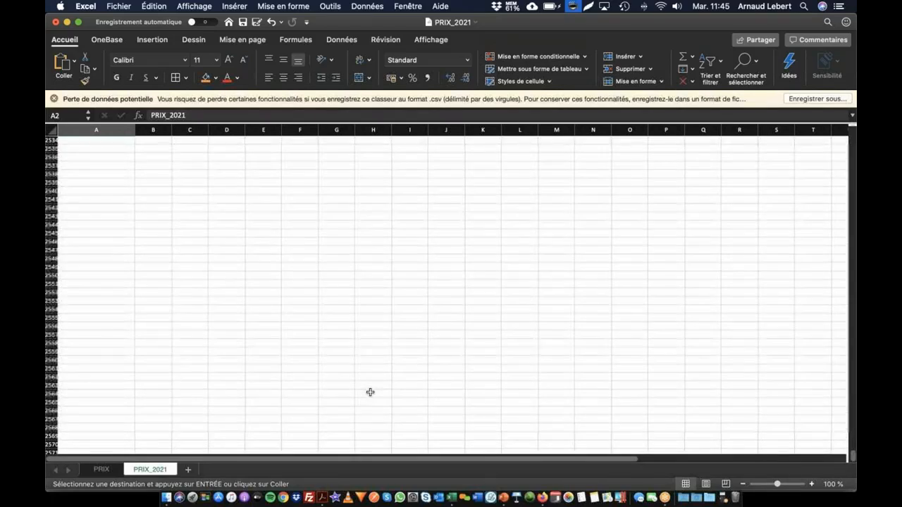
scroll(369, 392, "down", 15)
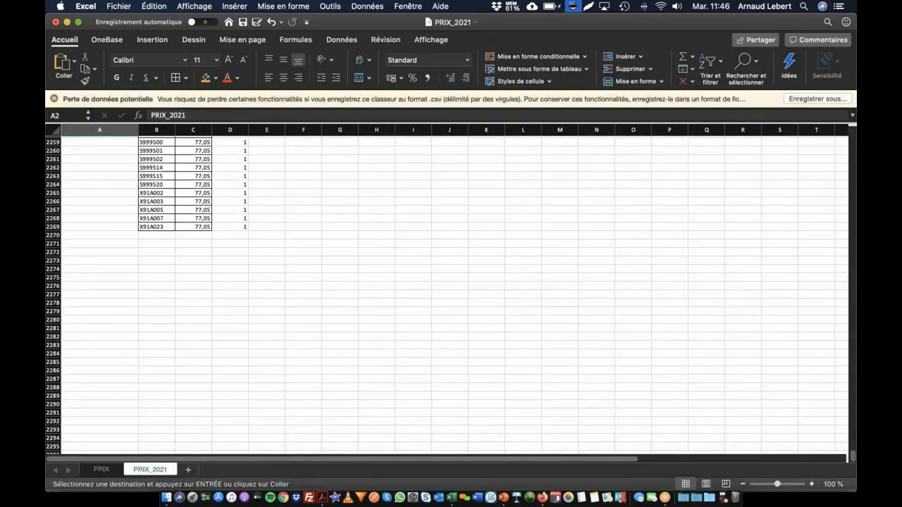
left_click(105, 221, "shift")
left_click(105, 228, "shift")
key("super+v")
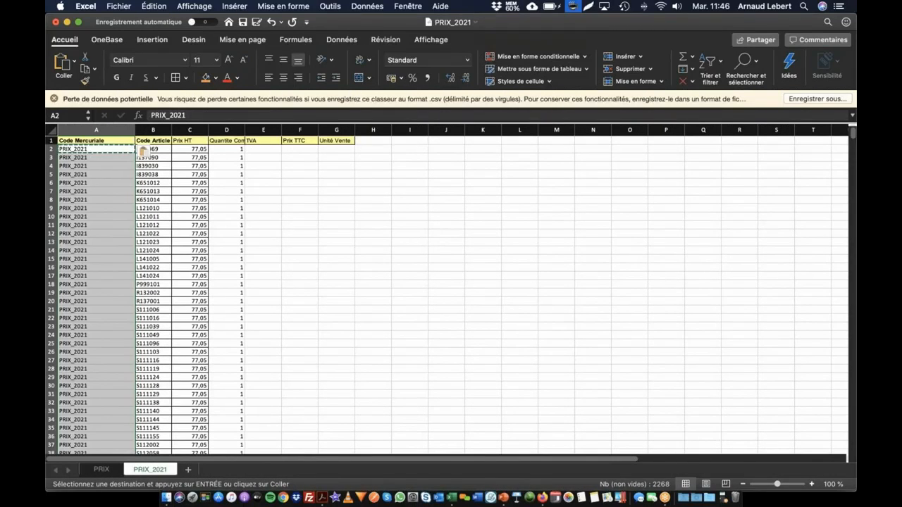
key("super+Down")
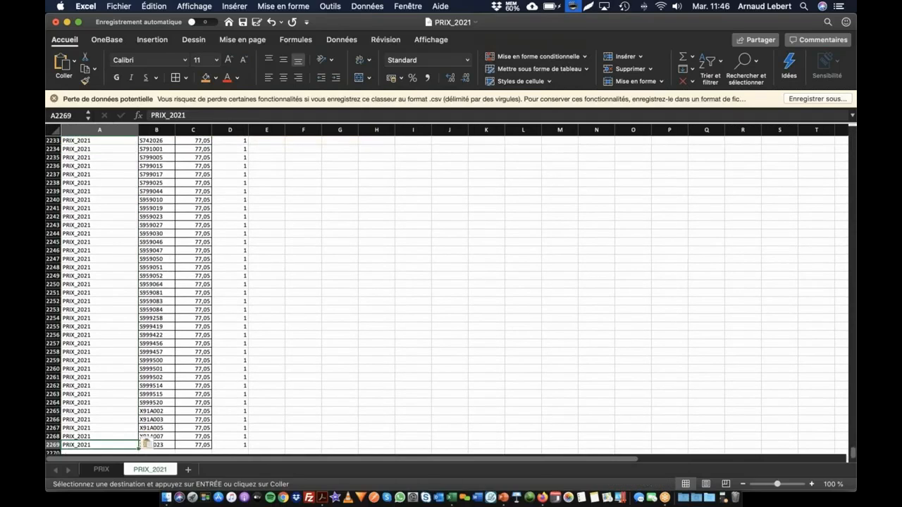
scroll(103, 353, "down", 3)
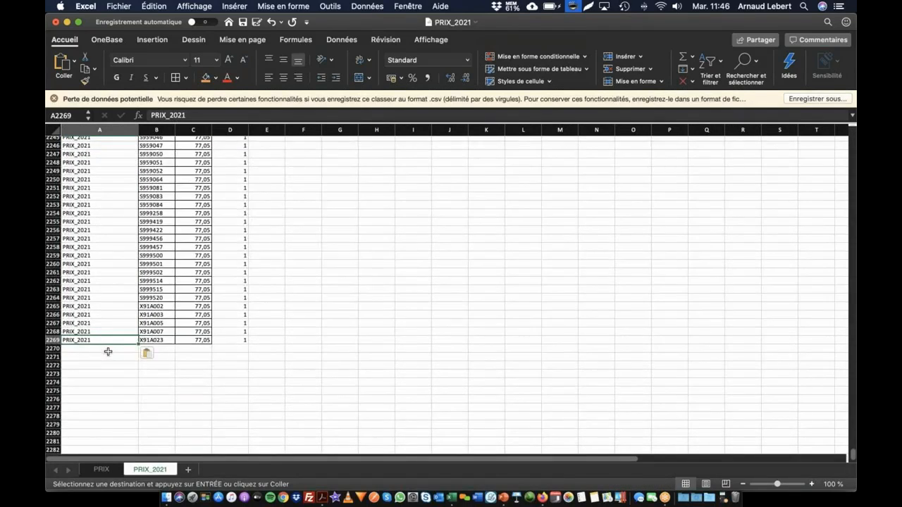
Apply cell borders to the whole data table, from Code Mercuriale through Unité Vente
key("super+a")
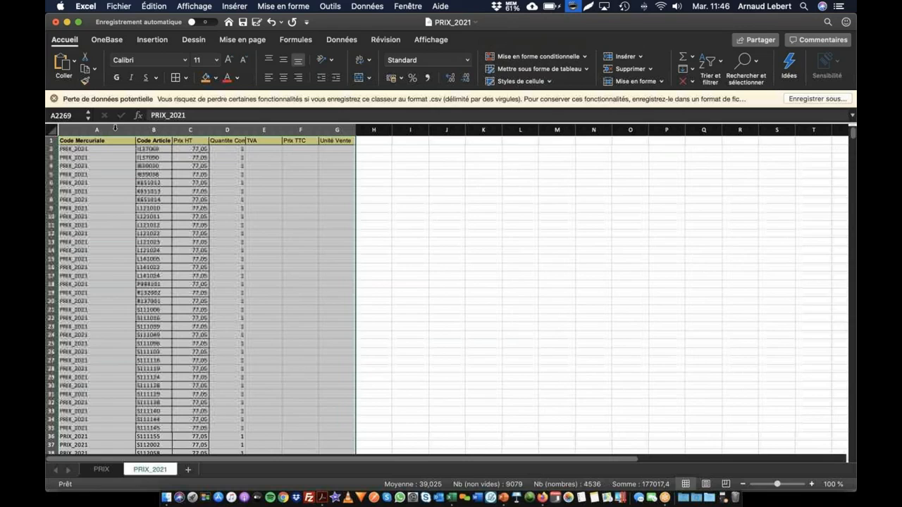
left_click(177, 78)
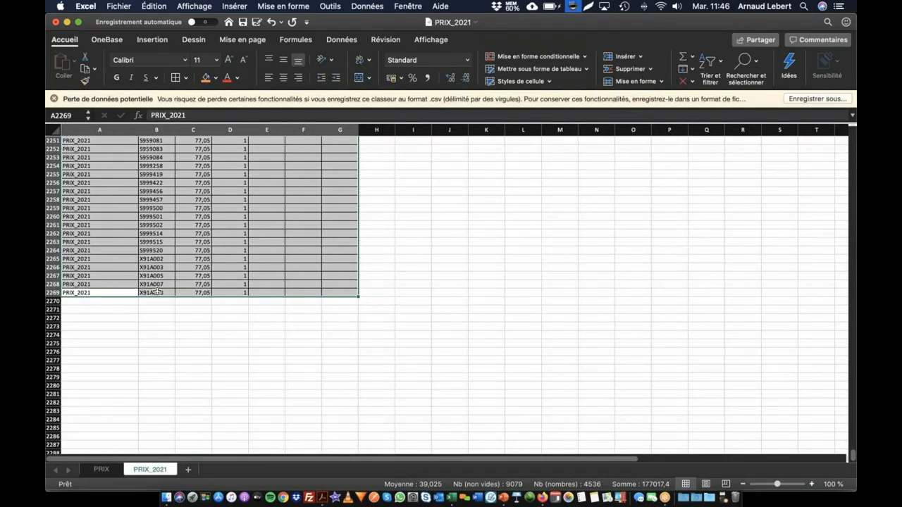
scroll(134, 263, "up", 10)
scroll(134, 262, "up", 20)
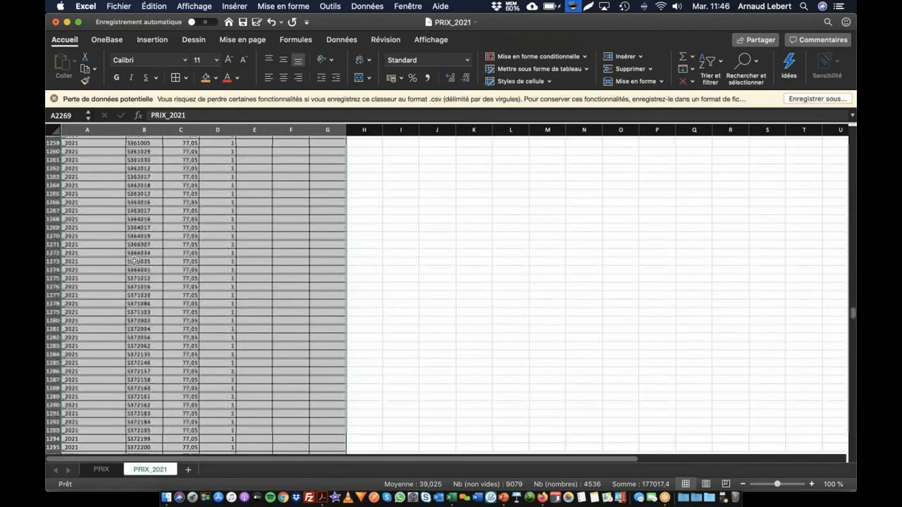
scroll(132, 259, "up", 15)
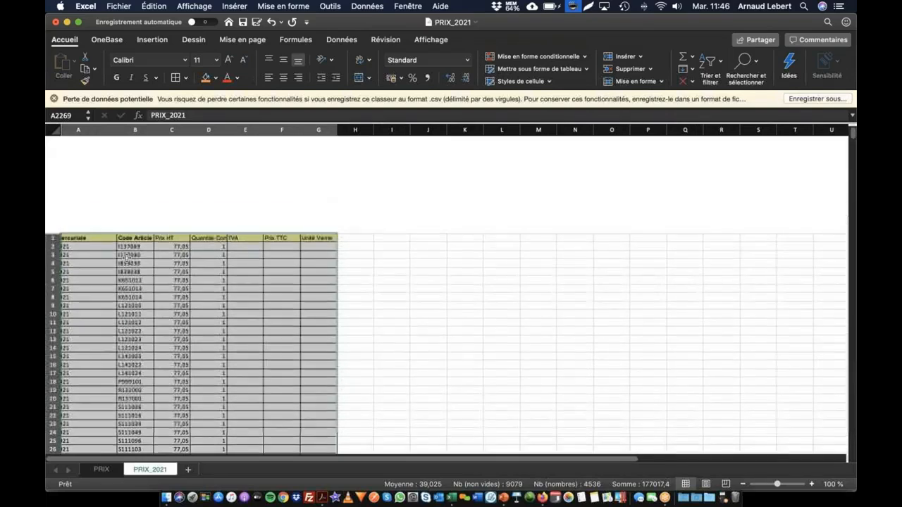
left_click(298, 151)
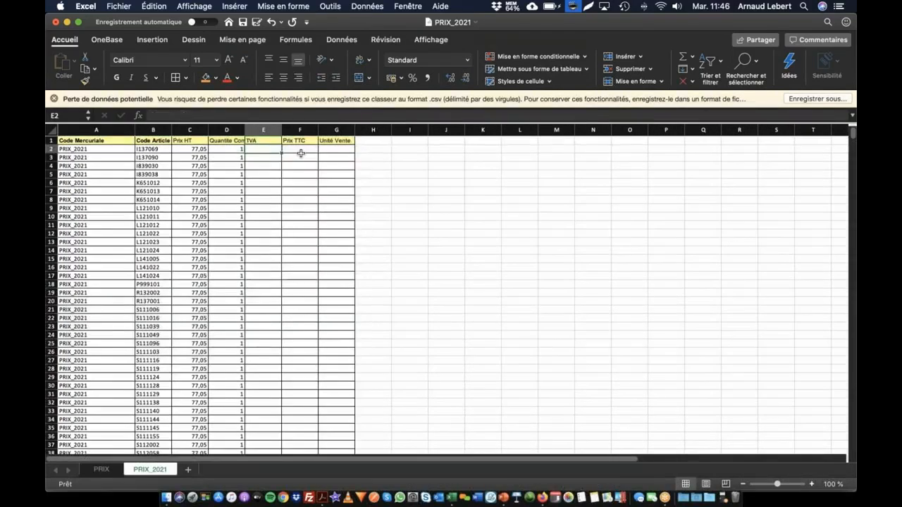
left_click(341, 151)
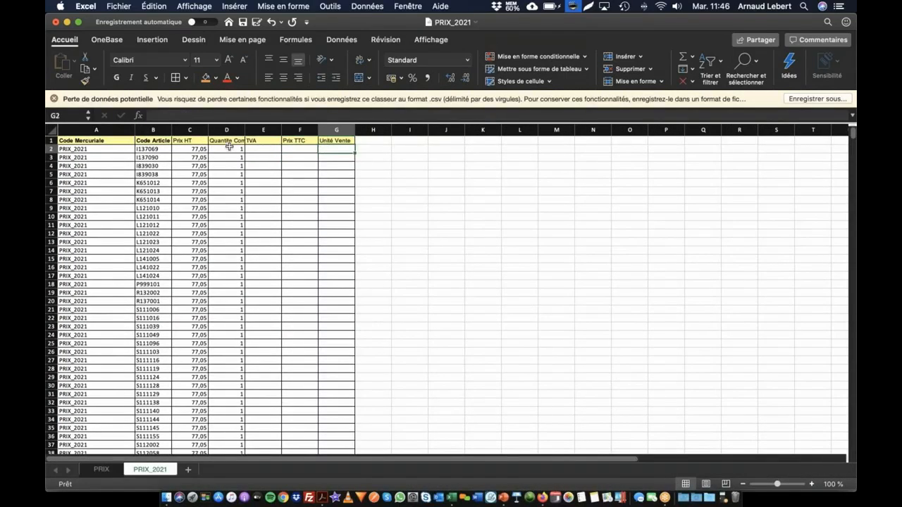
Fill the header cells from Code Mercuriale through Quantite Commande in row 1 with red
left_click(98, 148)
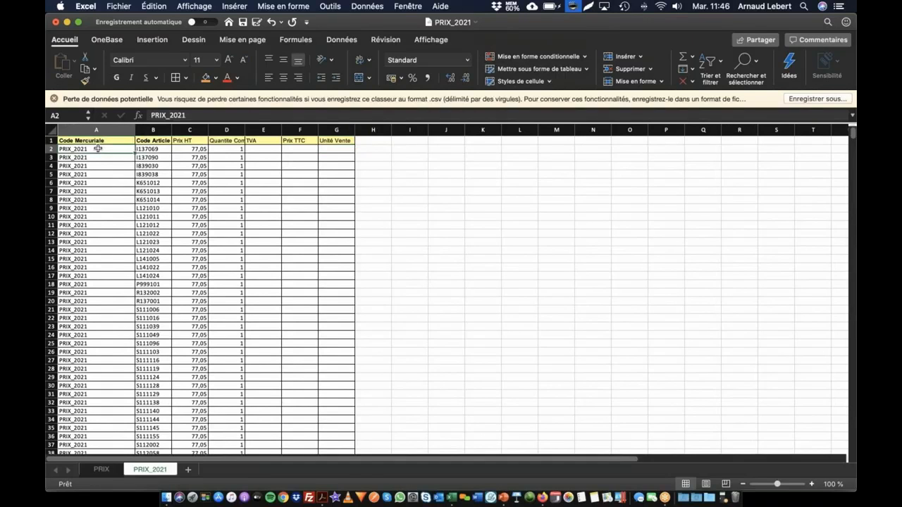
left_click(159, 149)
left_click(202, 150)
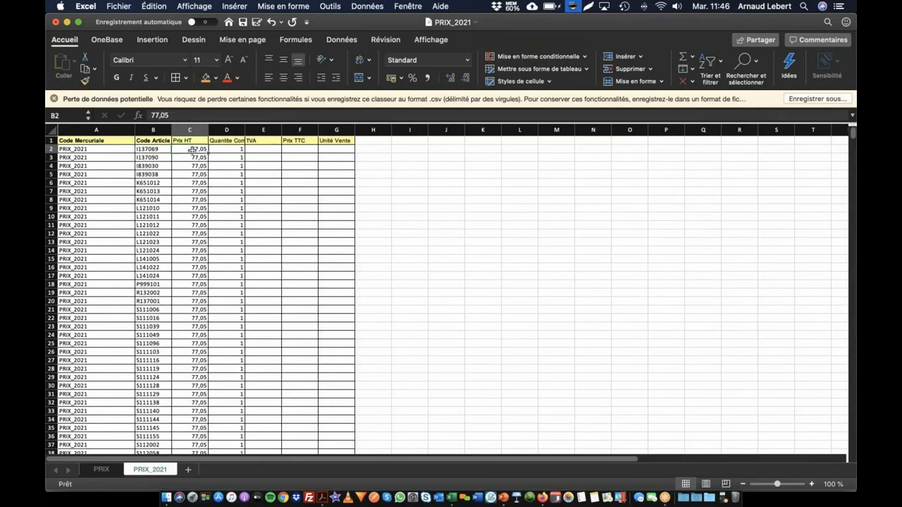
left_click(223, 148)
left_click_drag(231, 139, 70, 140)
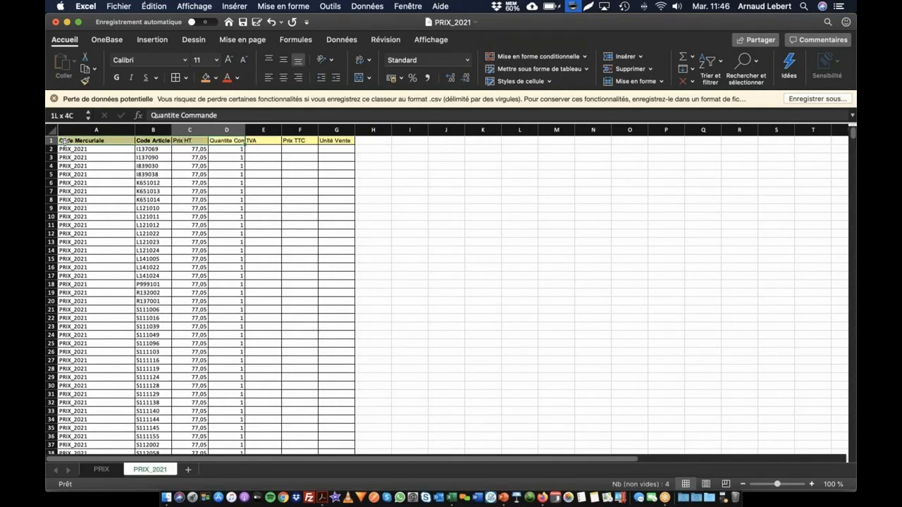
left_click(216, 79)
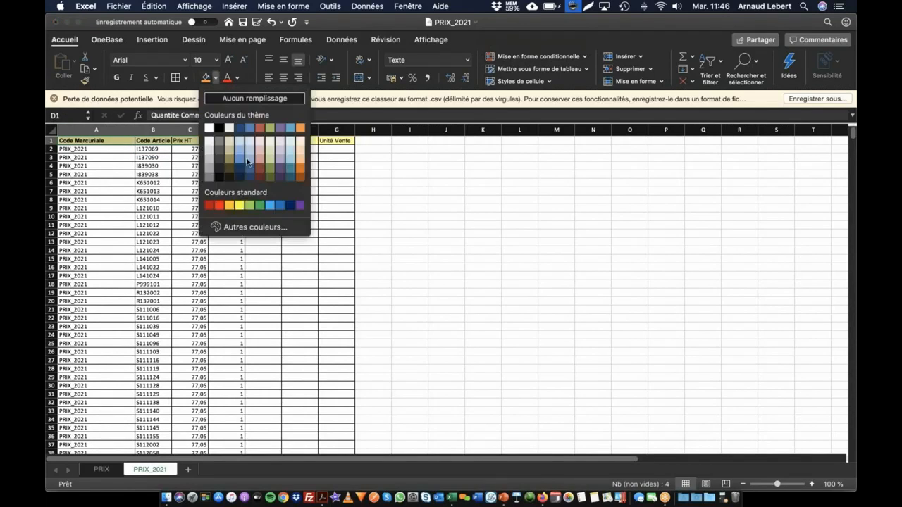
left_click(205, 206)
left_click(177, 165)
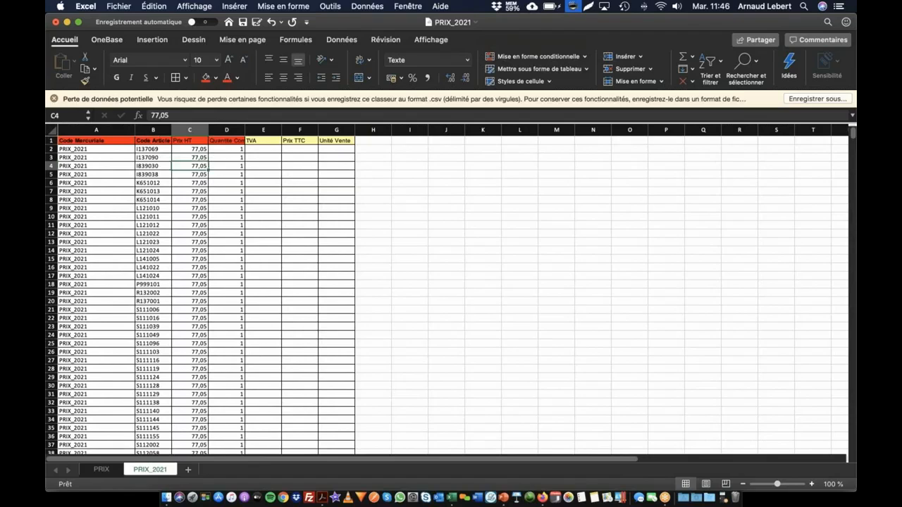
left_click(184, 181)
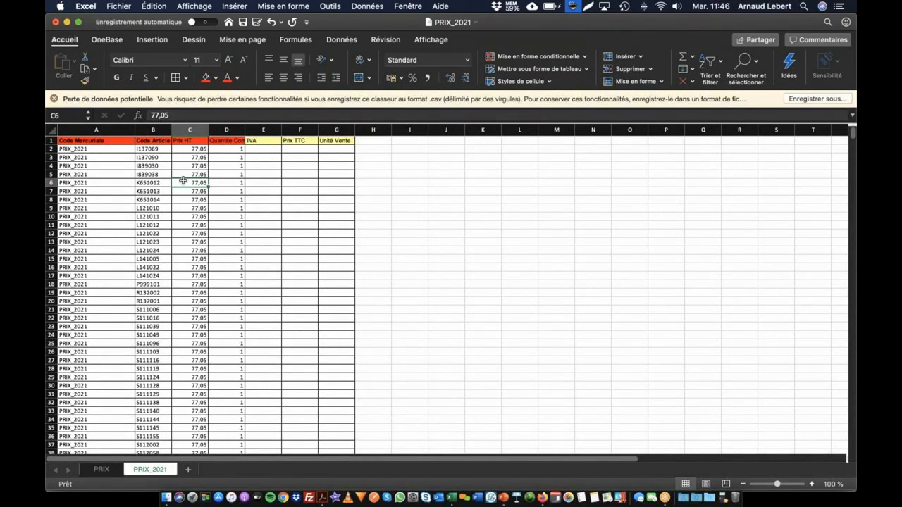
Save only the active sheet as PRIX_2021 in CSV UTF-8 format, replacing the existing file in the INTEGRER UNE MERCURIALE folder
key("super+shift+s")
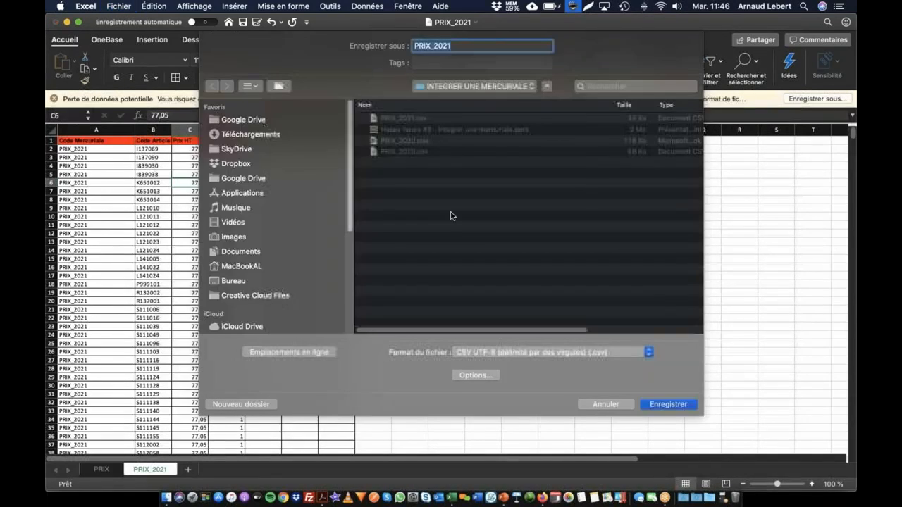
left_click(682, 404)
left_click(530, 96)
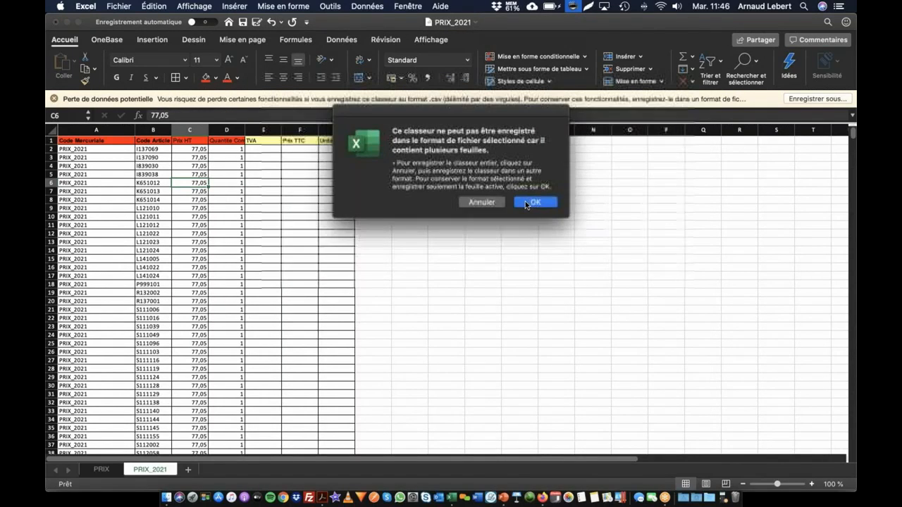
left_click(534, 202)
Switch to Firefox and select PRIX_2021.csv as the source file of the new mercuriale import
key("super+Tab")
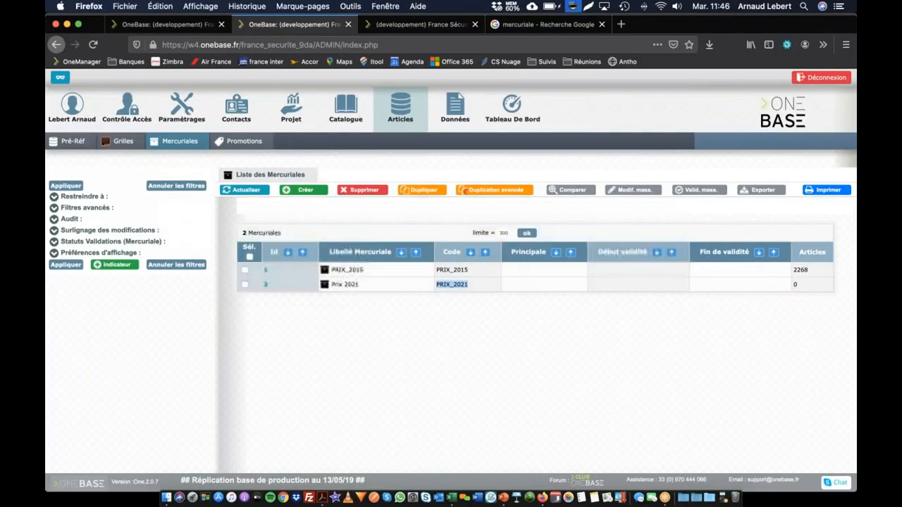
left_click(141, 26)
left_click(265, 296)
left_click(359, 114)
double_click(363, 115)
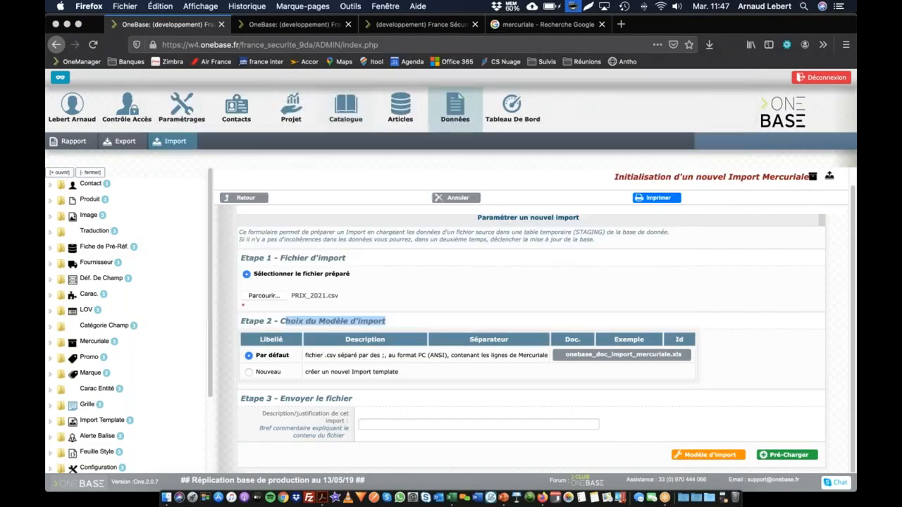
Describe the import as Prix 2021 and preload the file using the default import template
left_click(394, 426)
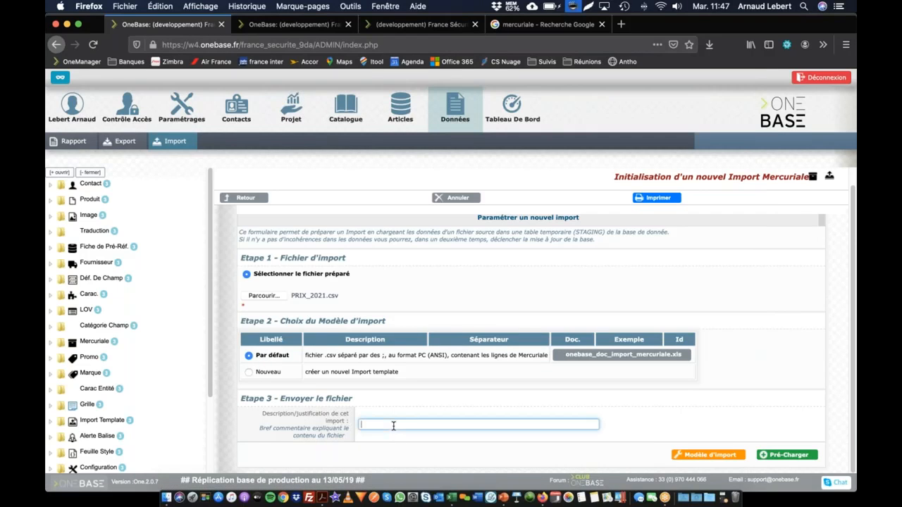
type("Prix")
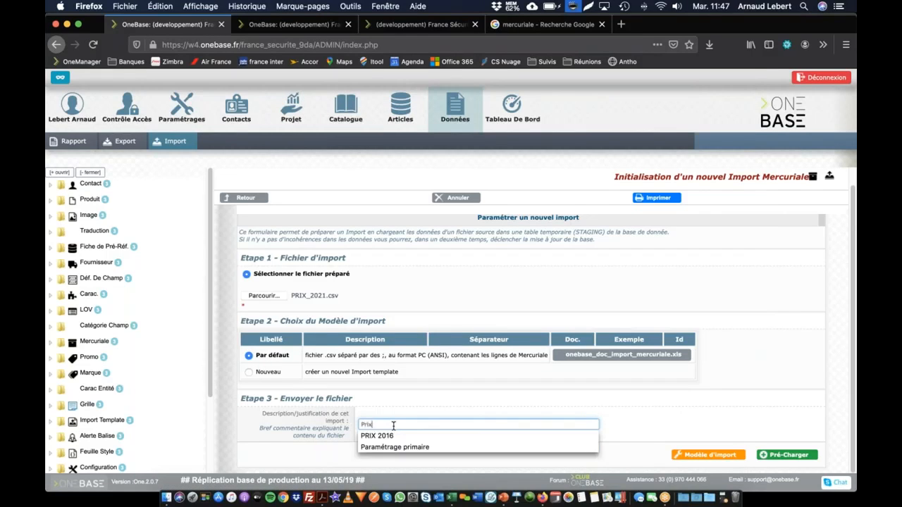
type(" 2021")
key("Tab")
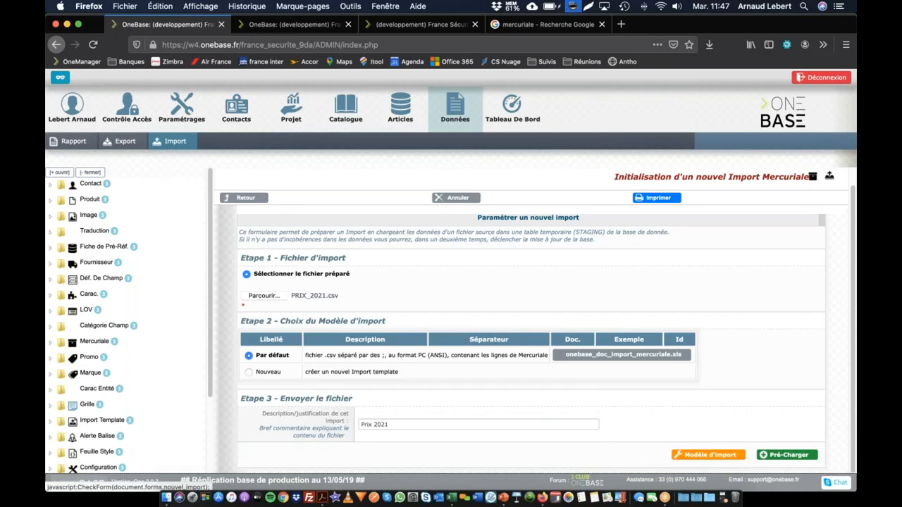
left_click(794, 457)
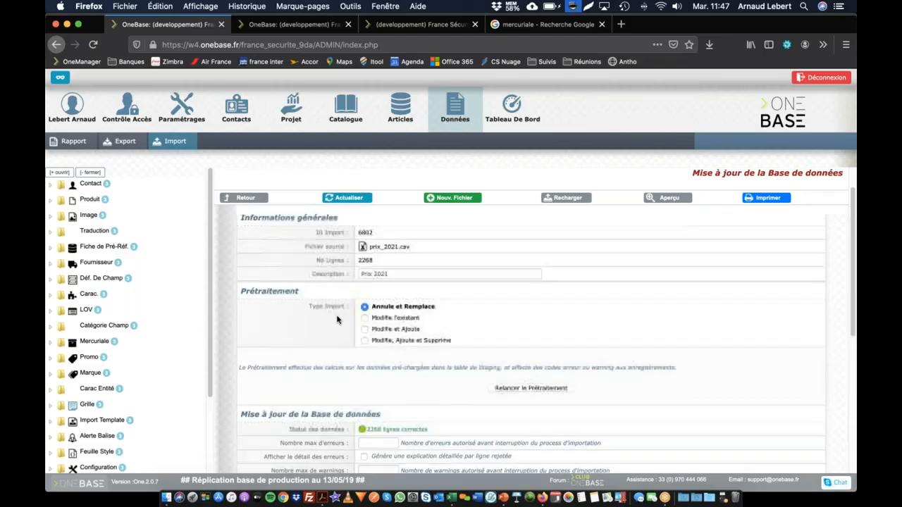
Compare the preloaded line count with the last filled row of the PRIX_2021 sheet in Excel and return to Firefox
scroll(325, 260, "down", 1)
scroll(333, 249, "down", 1)
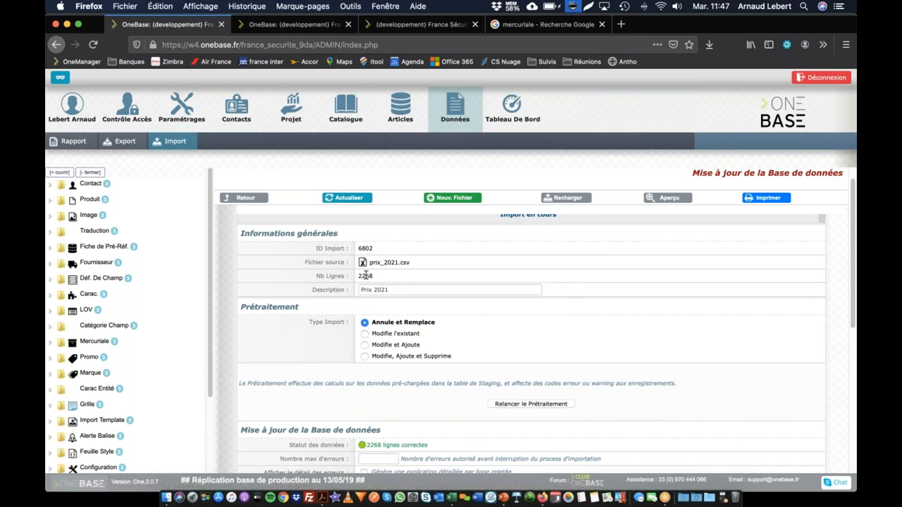
key("super+Tab")
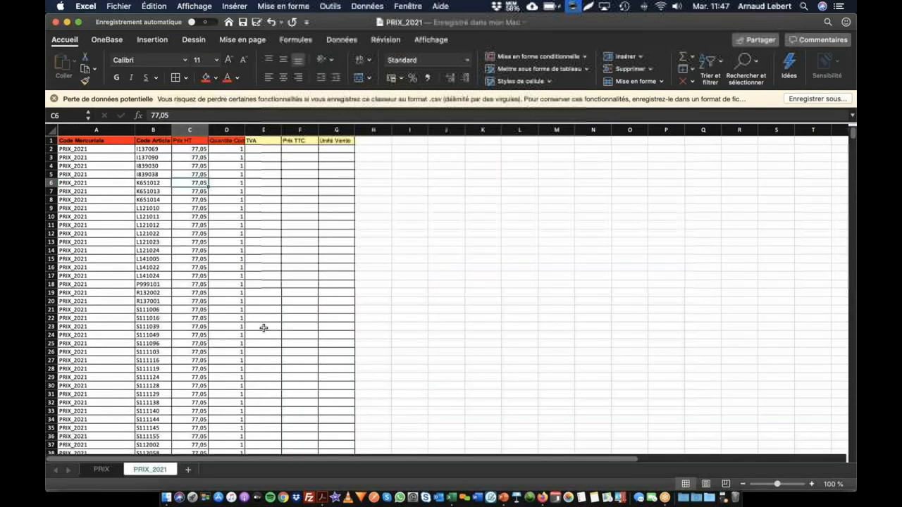
left_click(213, 311)
key("super+Down")
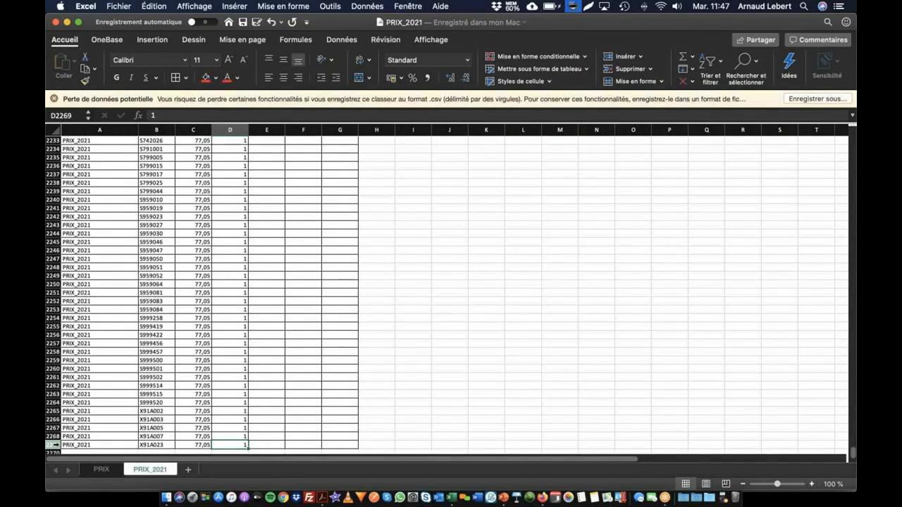
key("super+Tab")
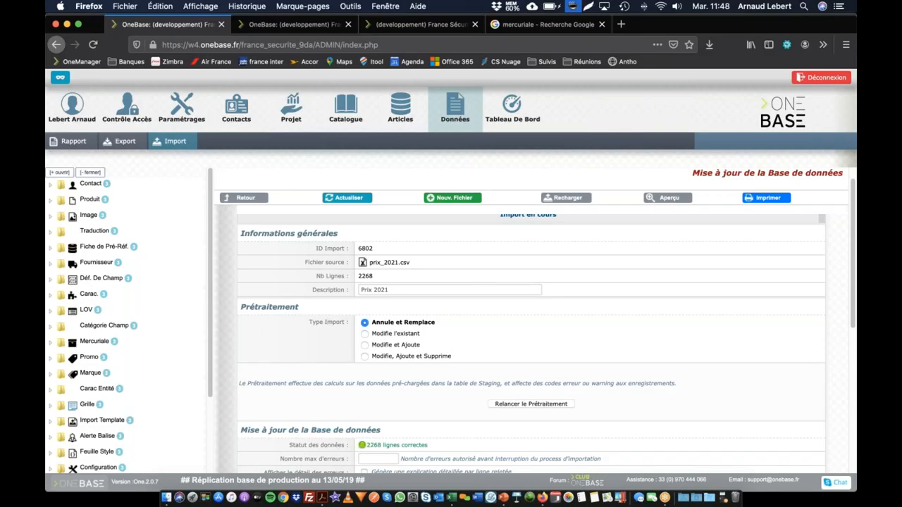
Examine the explanations of the import types, keeping Annule et Remplace selected
mouse_move(384, 325)
left_click(364, 335)
mouse_move(384, 338)
left_click(389, 323)
mouse_move(396, 326)
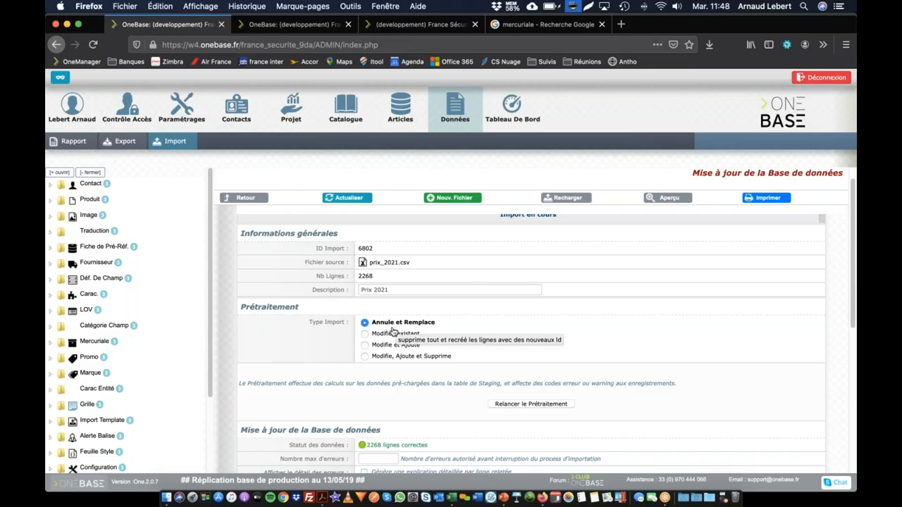
mouse_move(379, 339)
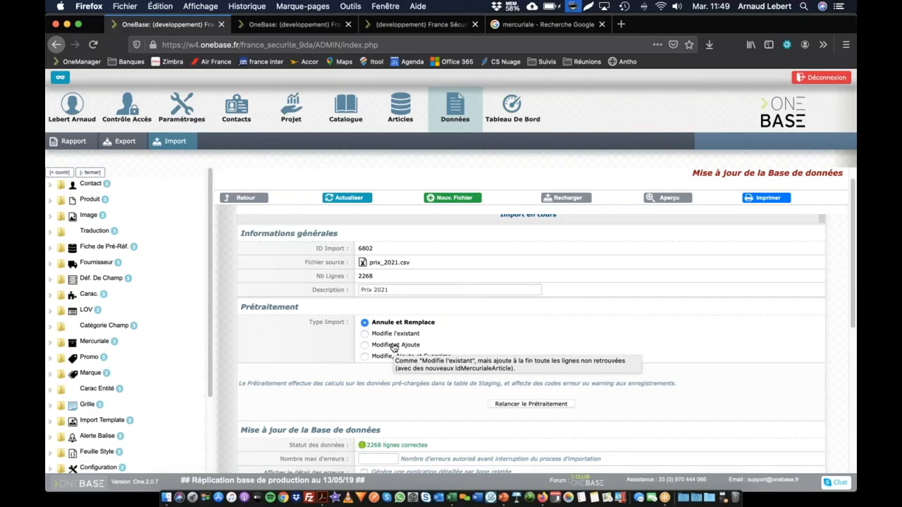
mouse_move(386, 362)
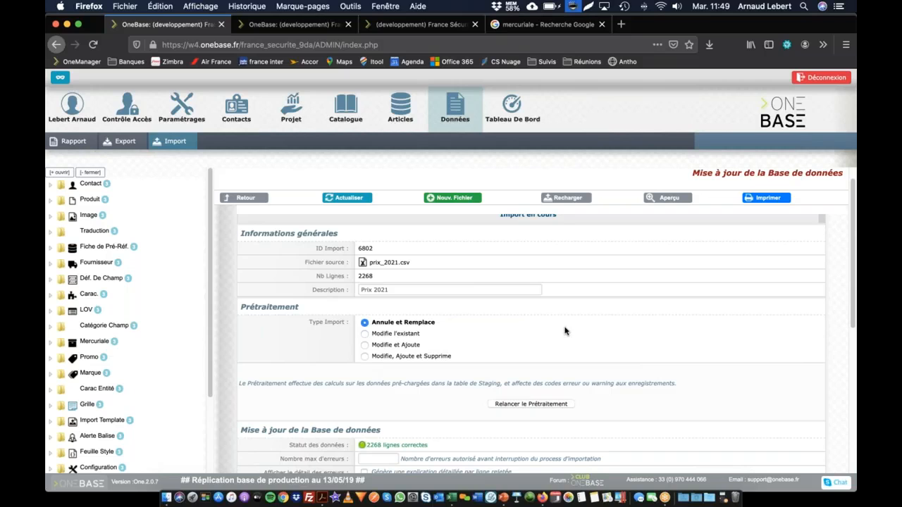
Examine the data status, the database update options and the preprocessing summary of the preloaded import
scroll(299, 392, "down", 5)
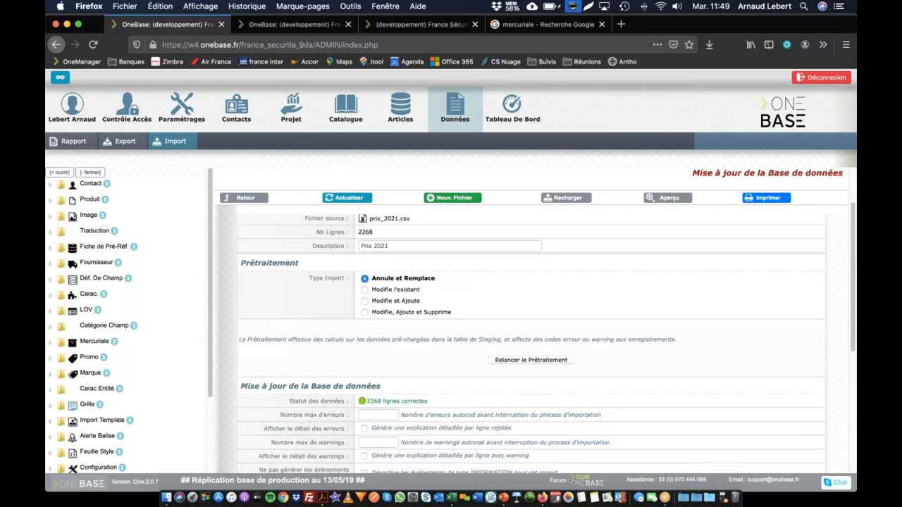
left_click_drag(367, 314, 381, 313)
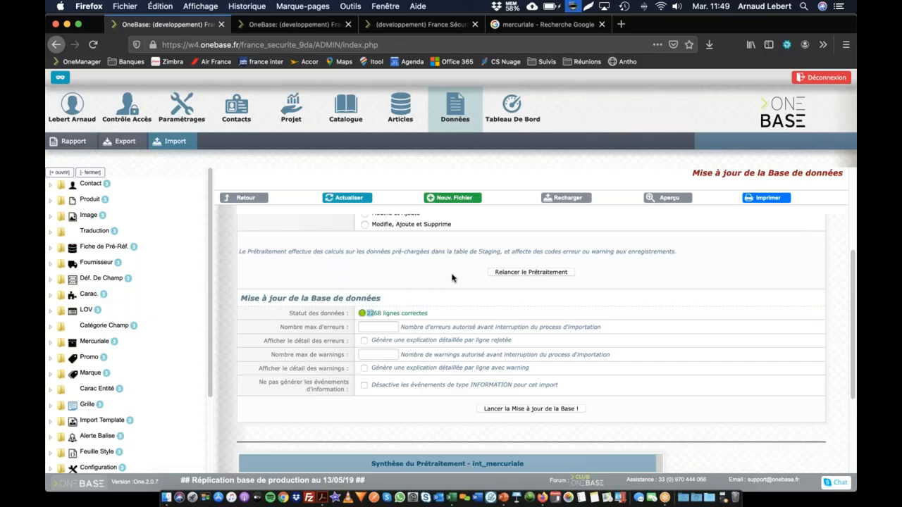
scroll(448, 280, "up", 4)
scroll(380, 286, "down", 7)
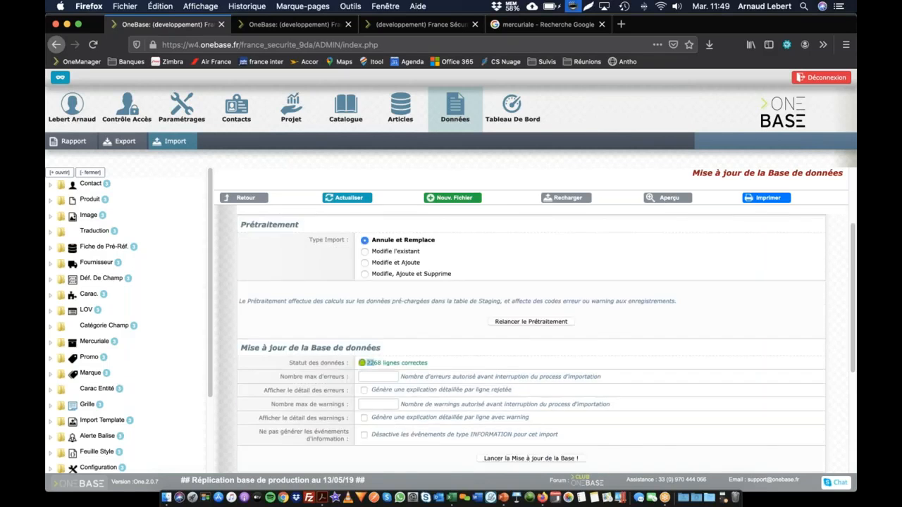
scroll(385, 286, "up", 1)
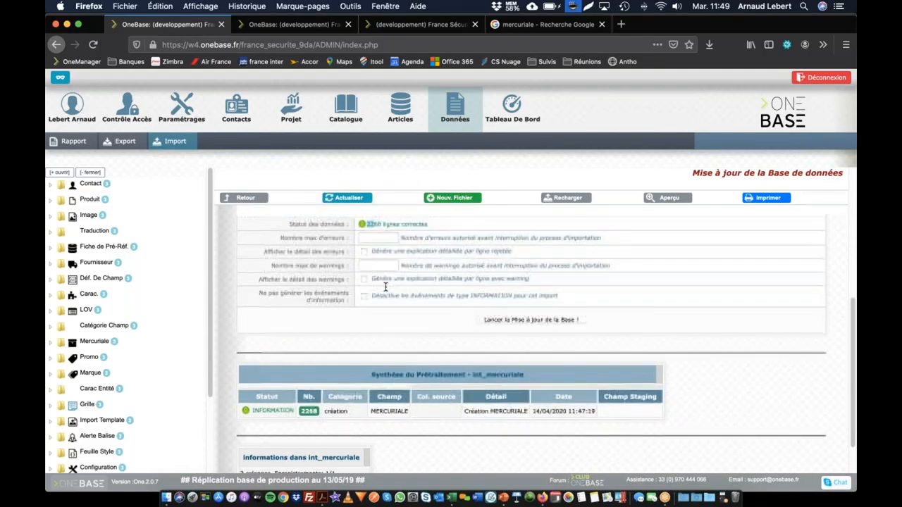
scroll(382, 284, "down", 2)
left_click_drag(260, 366, 344, 366)
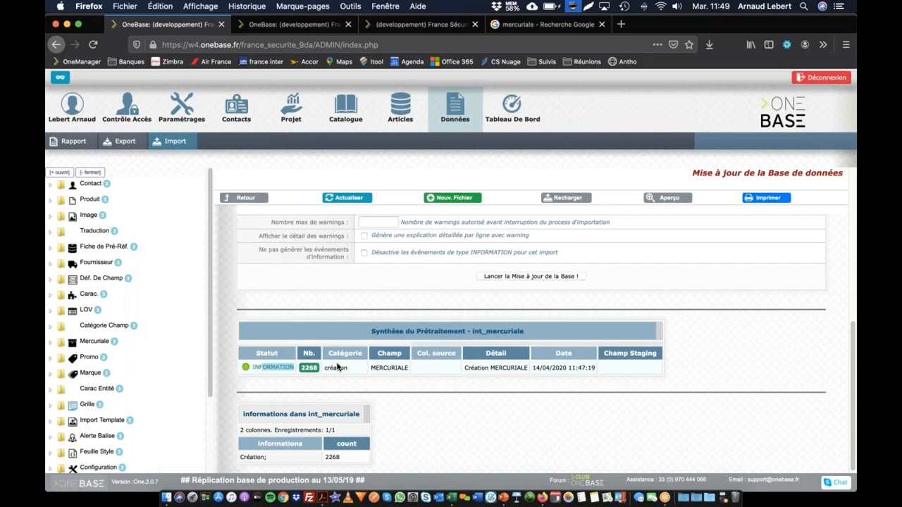
scroll(345, 367, "up", 5)
scroll(423, 384, "down", 2)
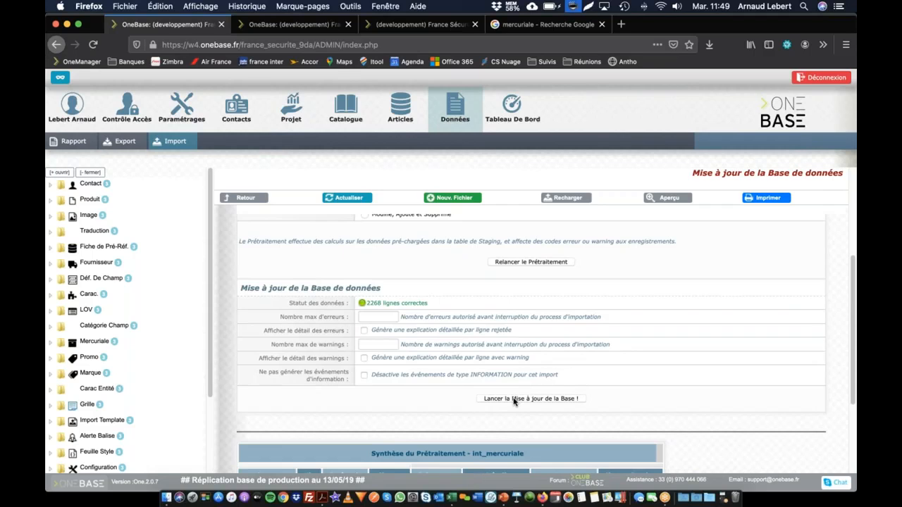
Launch and confirm the database update for the Prix 2021 import and review its event history
left_click(513, 399)
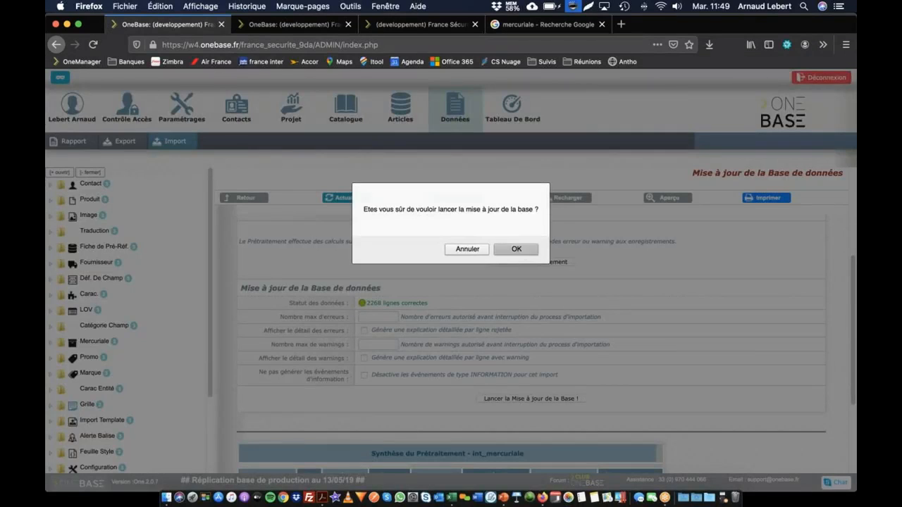
left_click(517, 250)
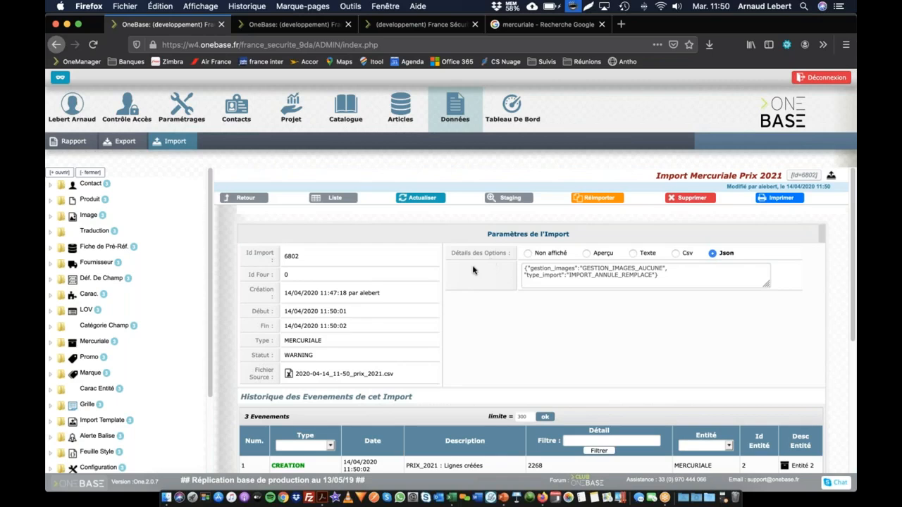
scroll(282, 303, "down", 4)
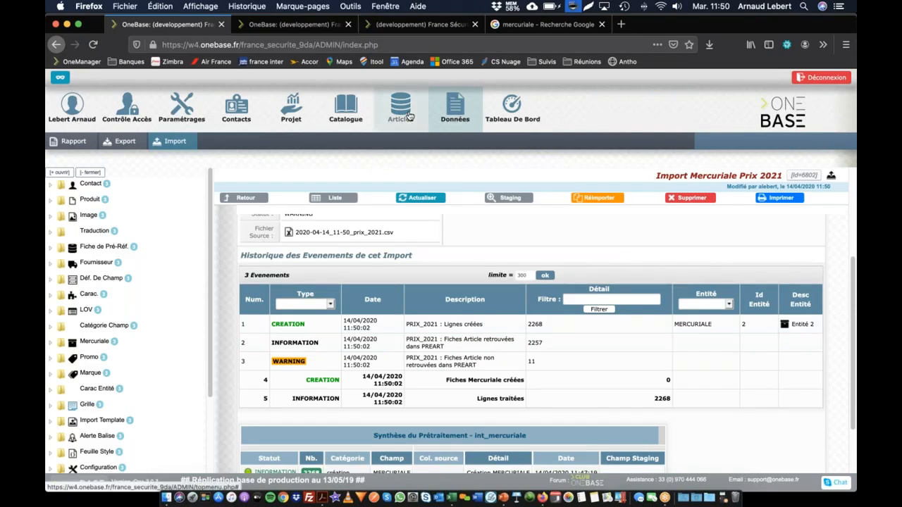
Open the Prix 2021 mercuriale from the mercuriales list and view its imported article prices, first read-only and then in editable form
mouse_move(405, 115)
left_click(185, 145)
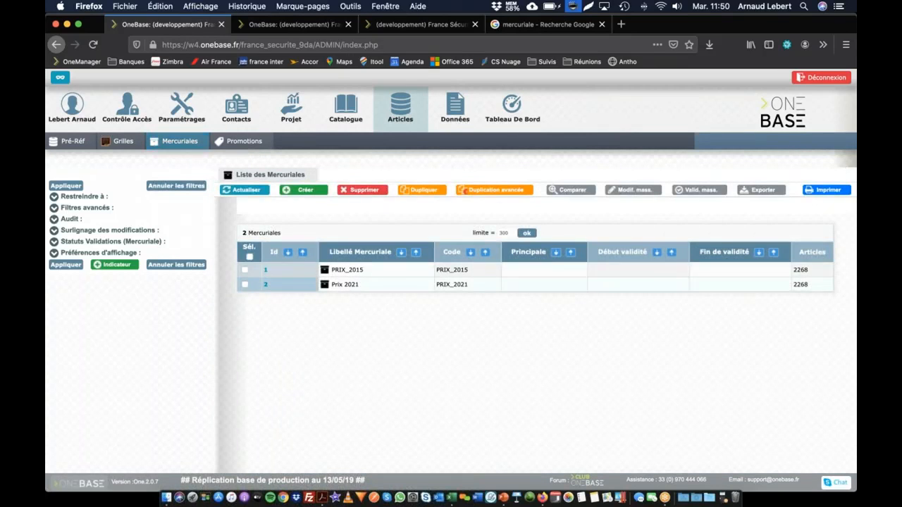
left_click(352, 286)
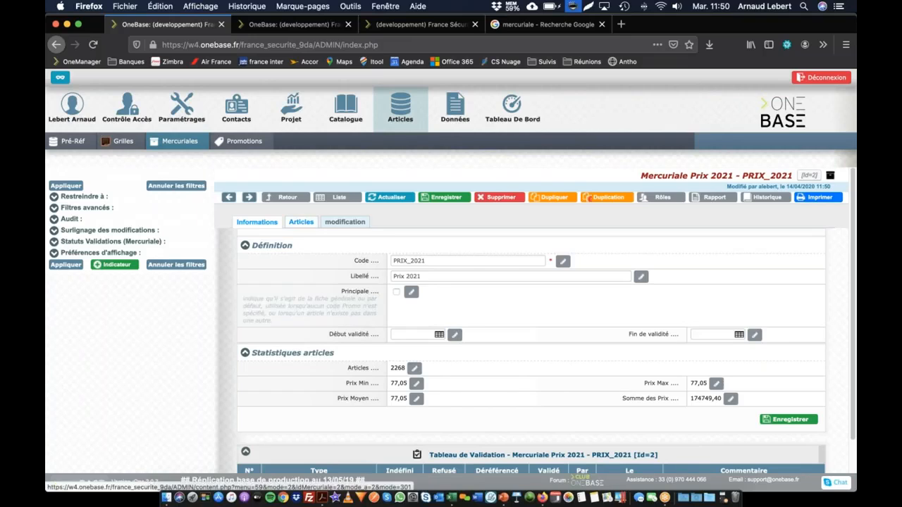
left_click(302, 222)
scroll(316, 342, "down", 5)
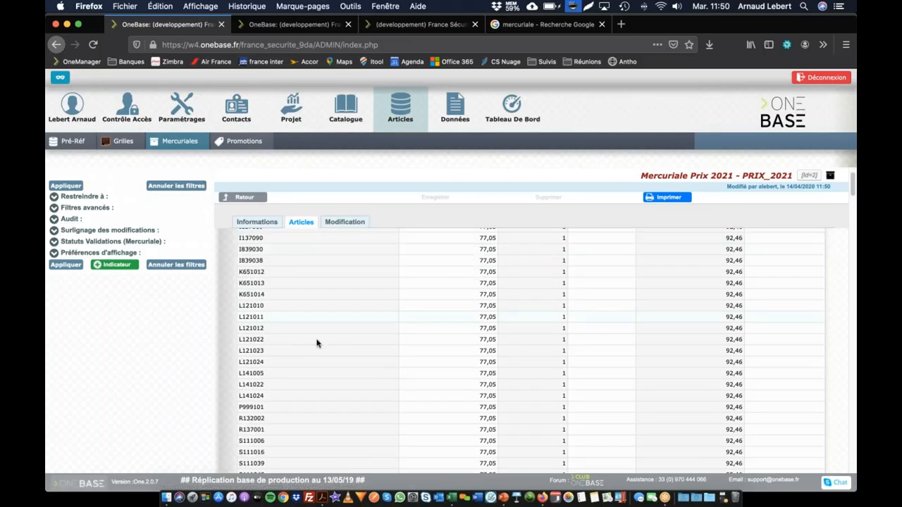
scroll(318, 341, "up", 5)
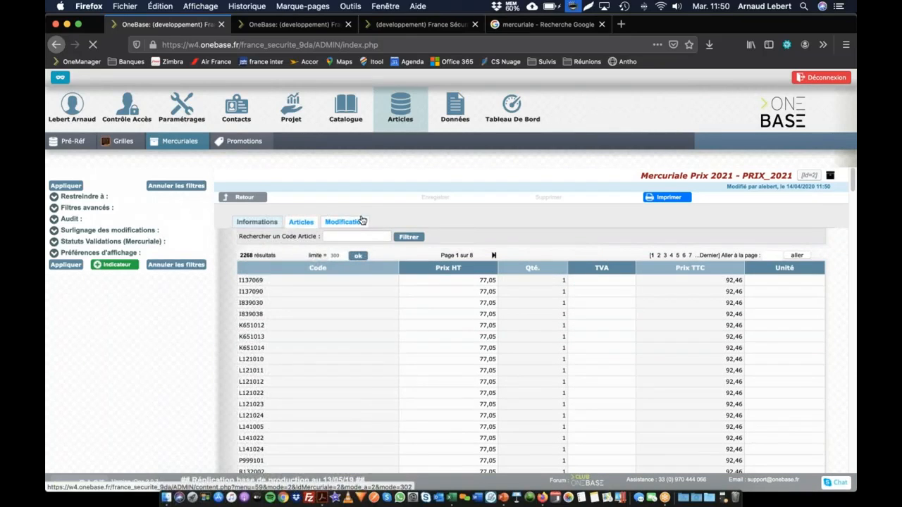
left_click(357, 222)
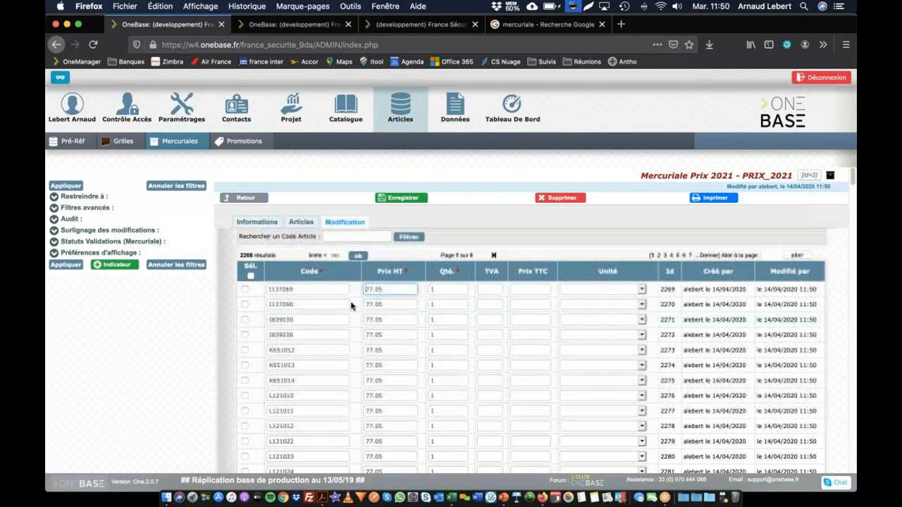
View the Prix 2021 mercuriale's general information, then switch the catalogue tree and its filter to the Catalogue 2015 - 2016 edition
left_click(257, 223)
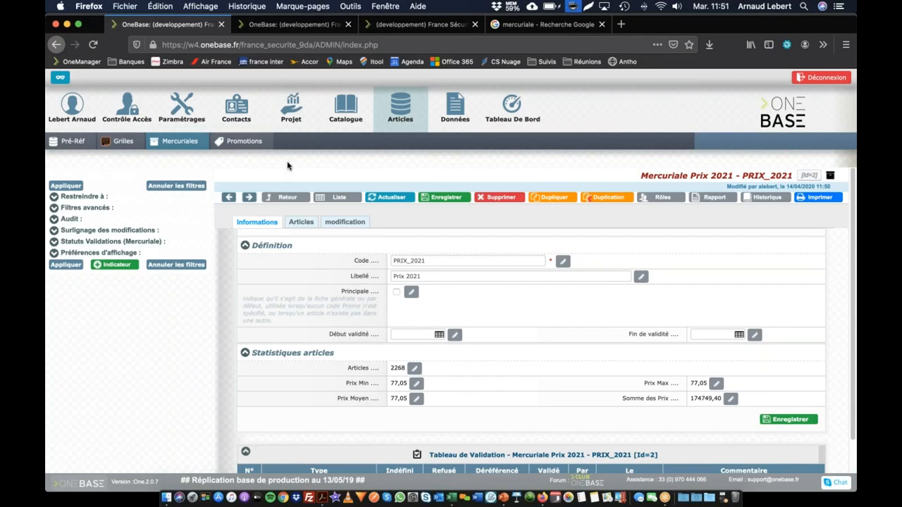
left_click(345, 109)
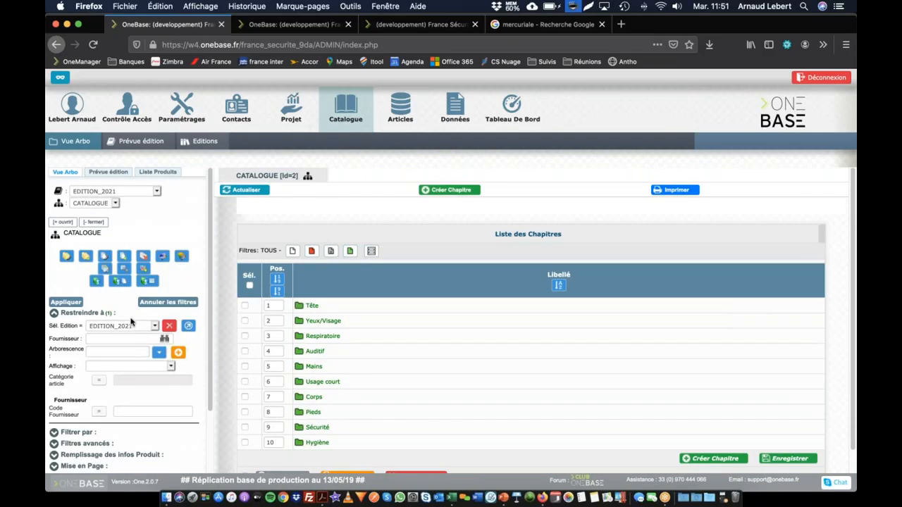
left_click(134, 326)
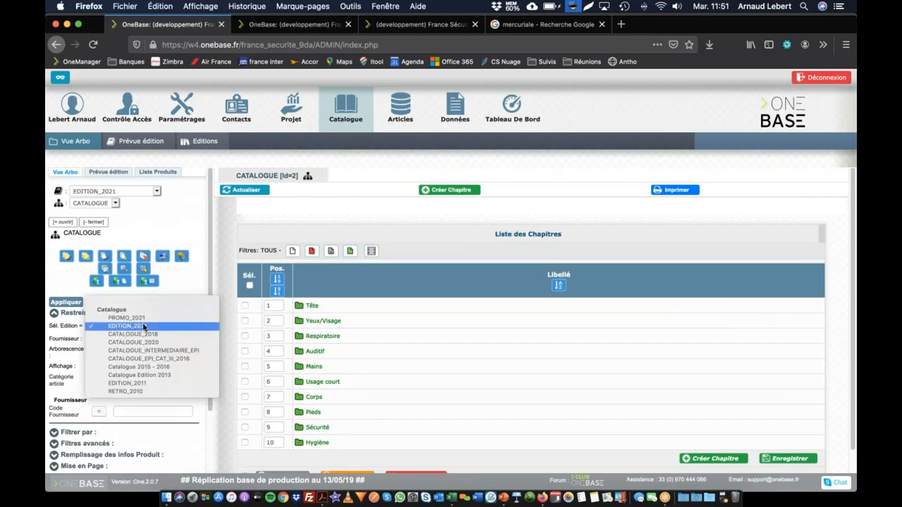
left_click(145, 367)
left_click(111, 191)
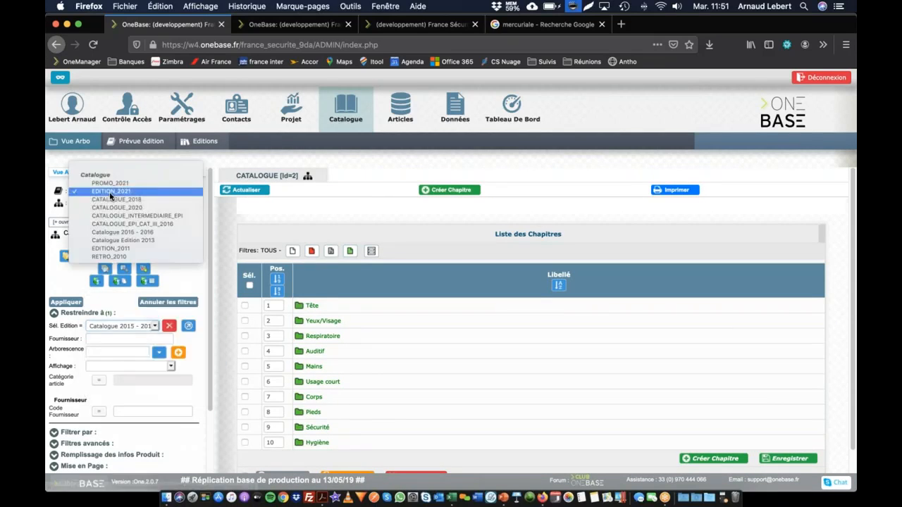
left_click(121, 232)
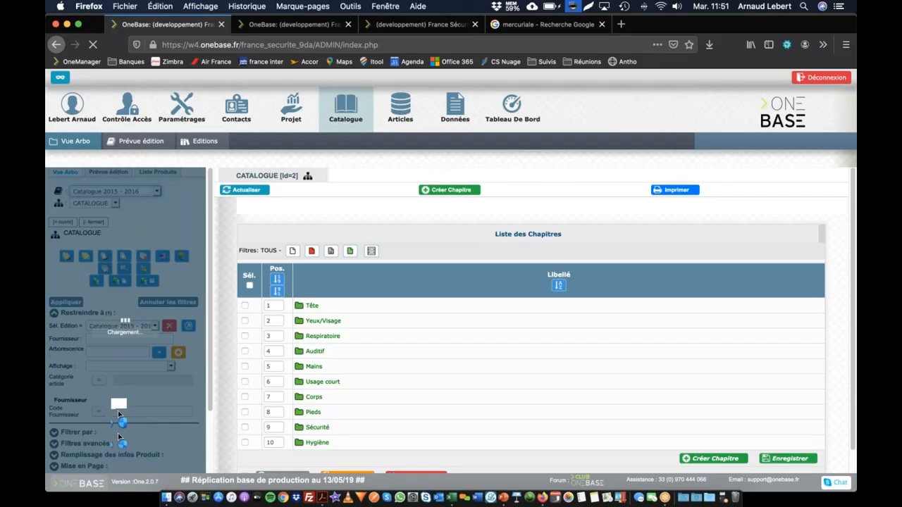
Open the Blouson Galaxy product from the catalogue tree and check its article price excluding tax
scroll(131, 338, "down", 10)
scroll(131, 281, "up", 3)
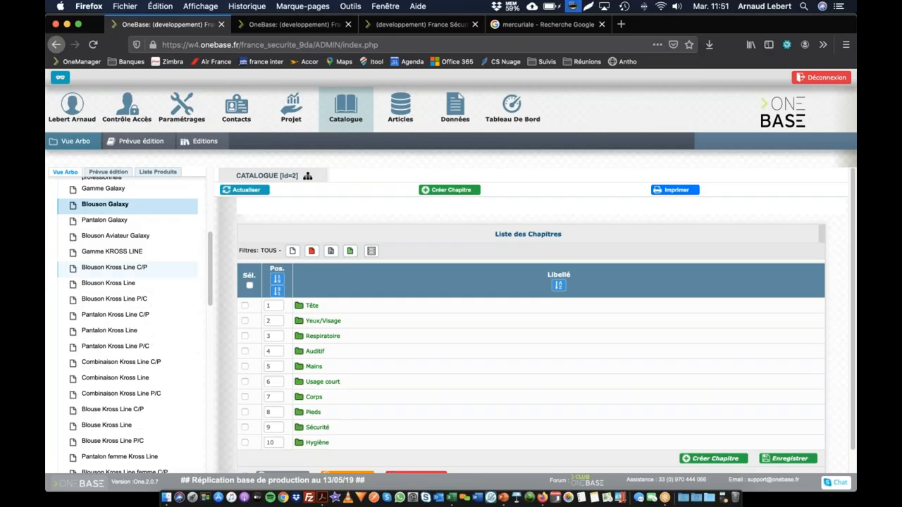
left_click(105, 204)
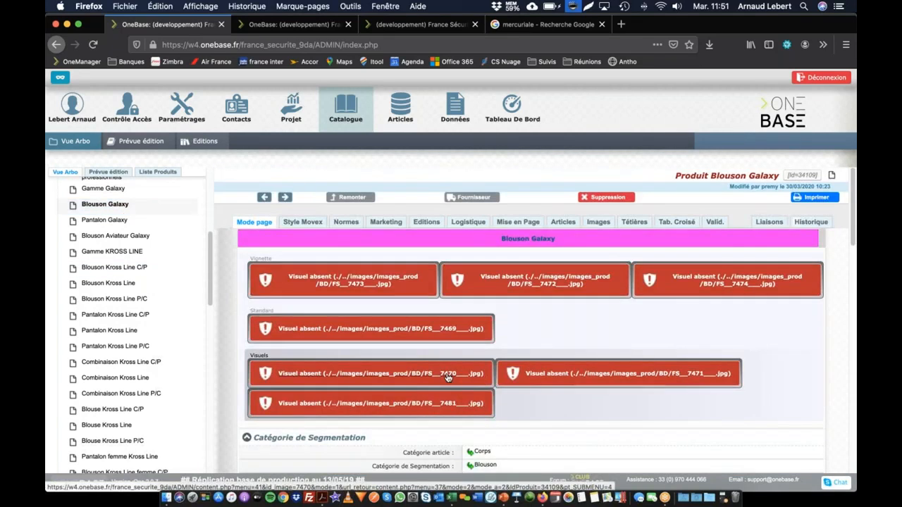
scroll(448, 374, "down", 15)
scroll(448, 374, "up", 2)
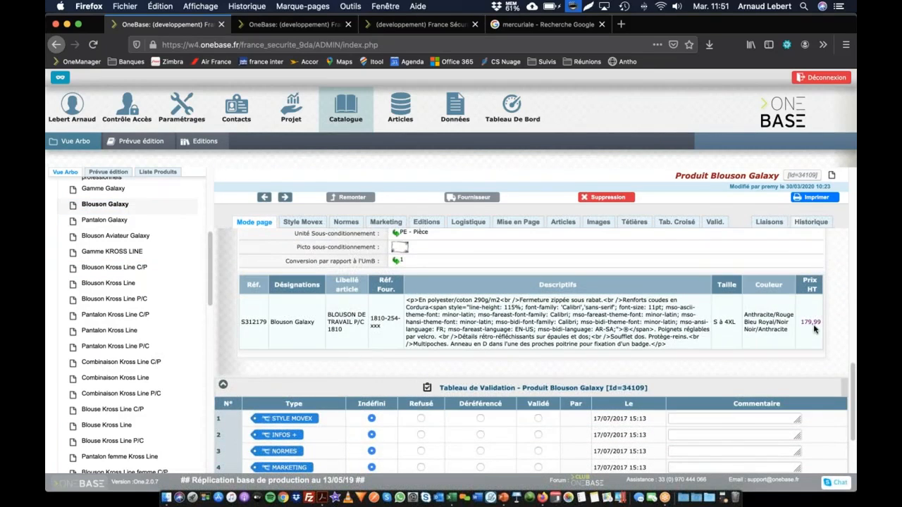
Set the catalogue price of the Catalogue 2015 - 2016 edition to the Prix 2021 - PRIX_2021 mercuriale and save the edition
scroll(205, 323, "down", 10)
scroll(205, 323, "down", 3)
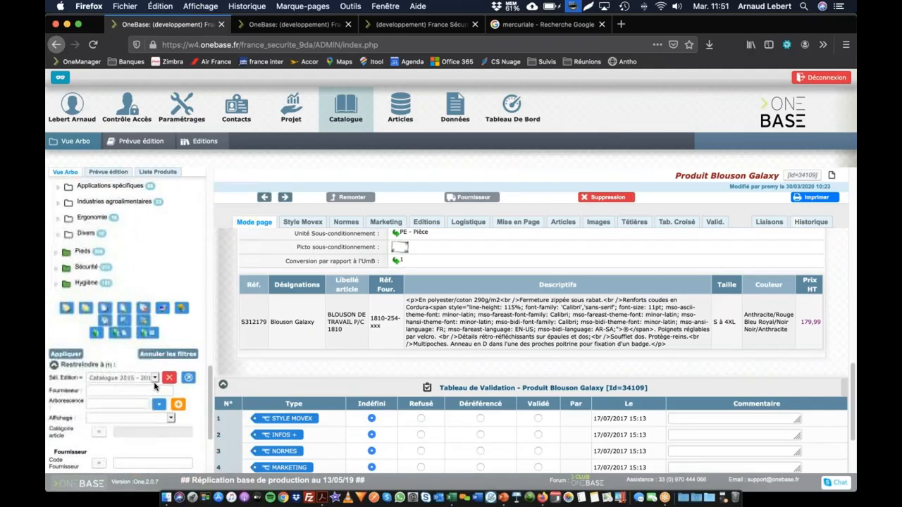
left_click(189, 378)
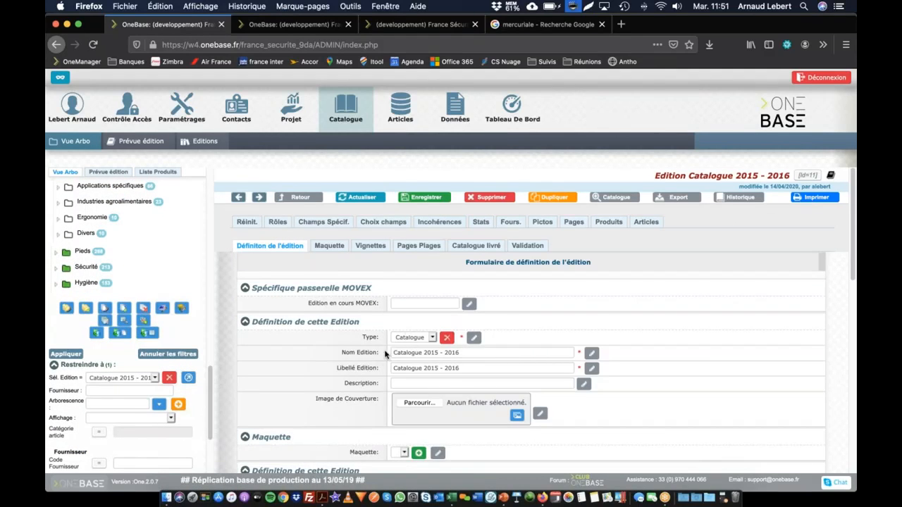
scroll(384, 360, "down", 4)
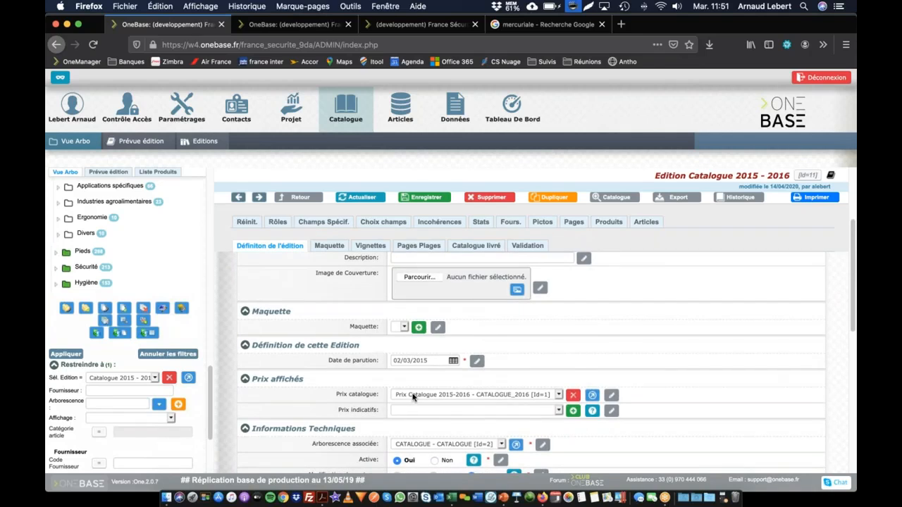
left_click(411, 398)
left_click(415, 387)
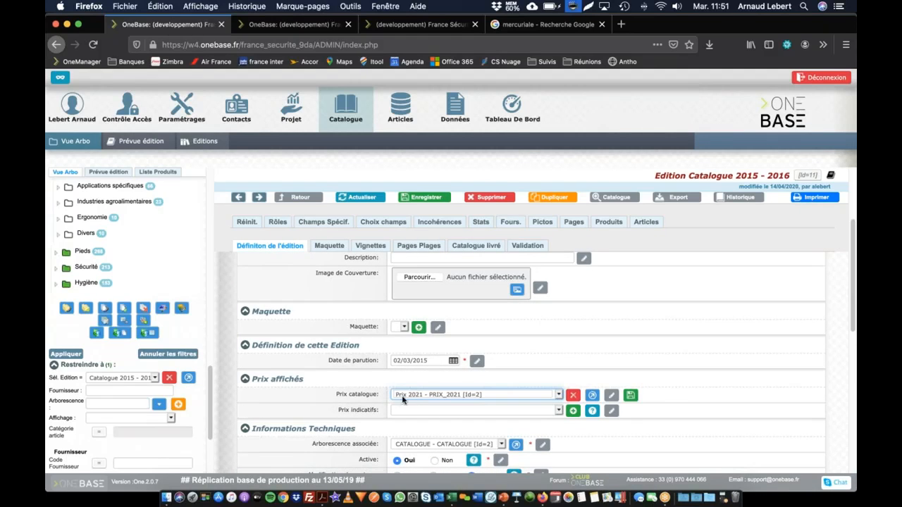
left_click(426, 198)
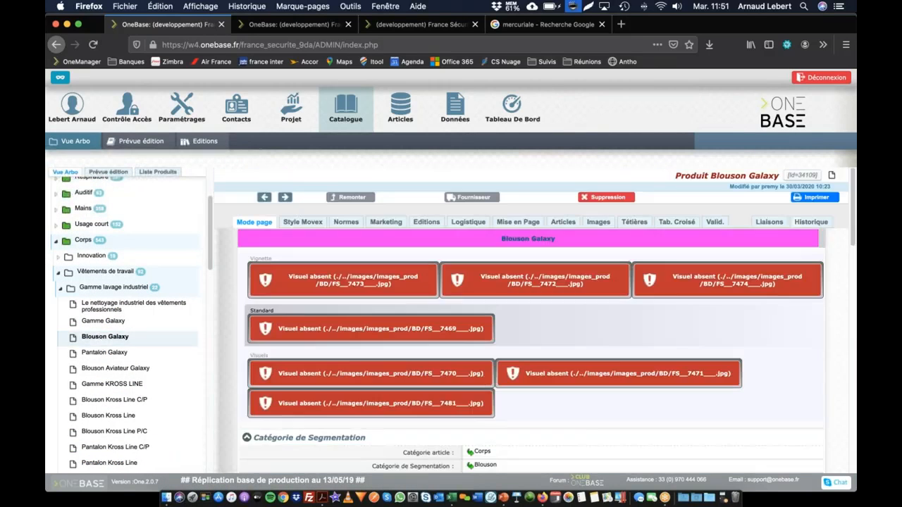
Check the Blouson Galaxy article's price on the product page and open its line in the Prix 2021 mercuriale
scroll(553, 340, "down", 10)
scroll(552, 342, "down", 3)
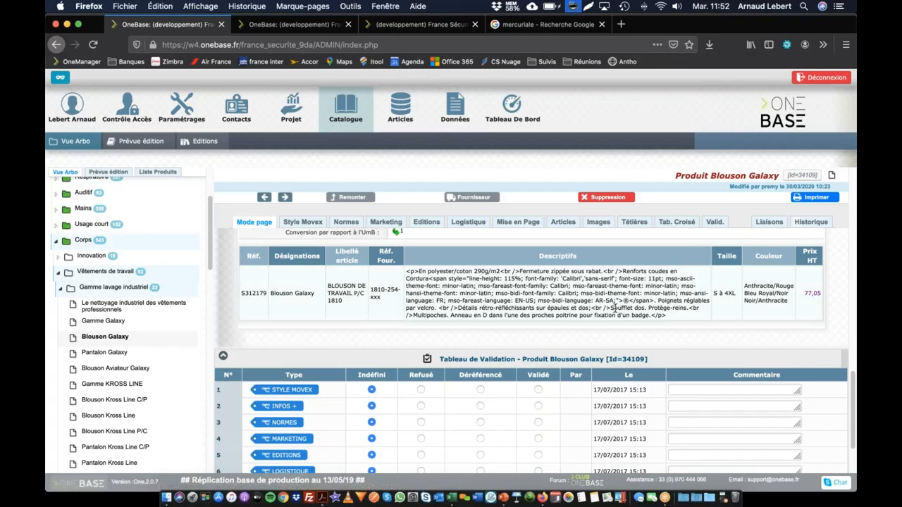
left_click(811, 293)
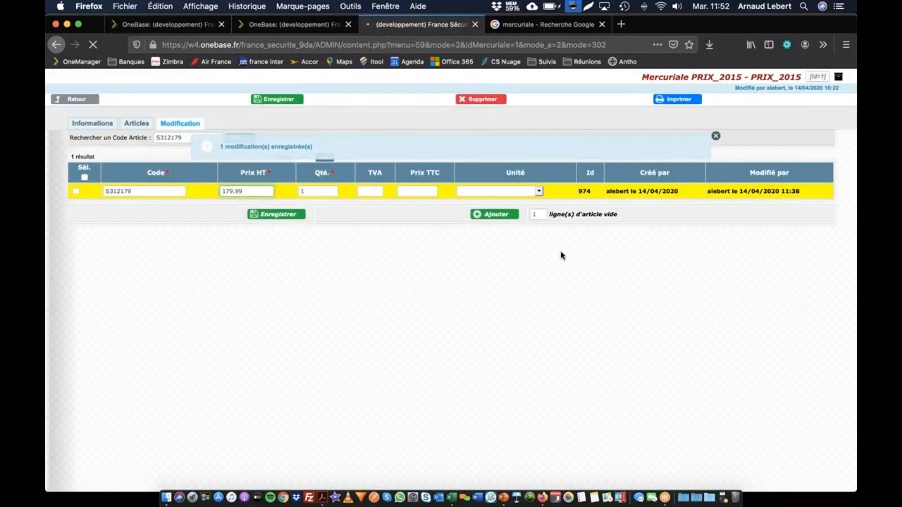
left_click_drag(94, 181, 47, 179)
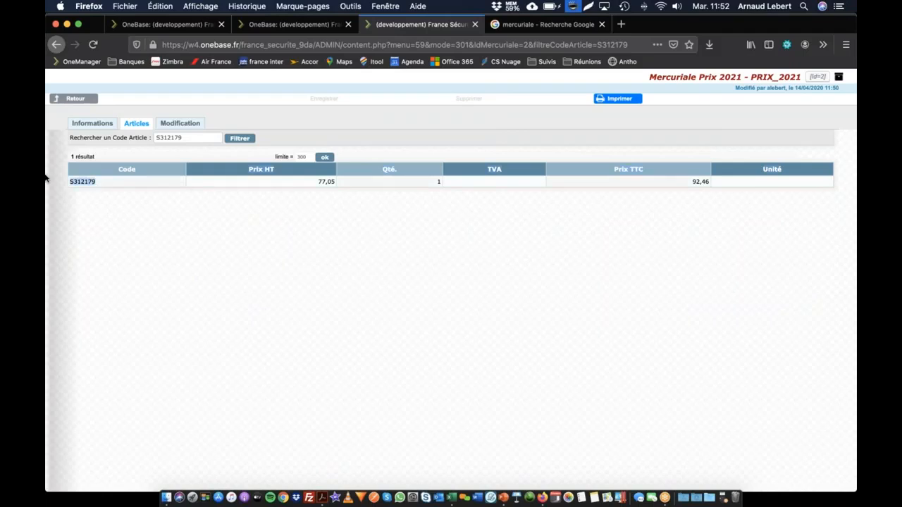
Add and save a second price line for article S312179 in the Prix 2021 mercuriale with price 66.56 and quantity 10
left_click(174, 125)
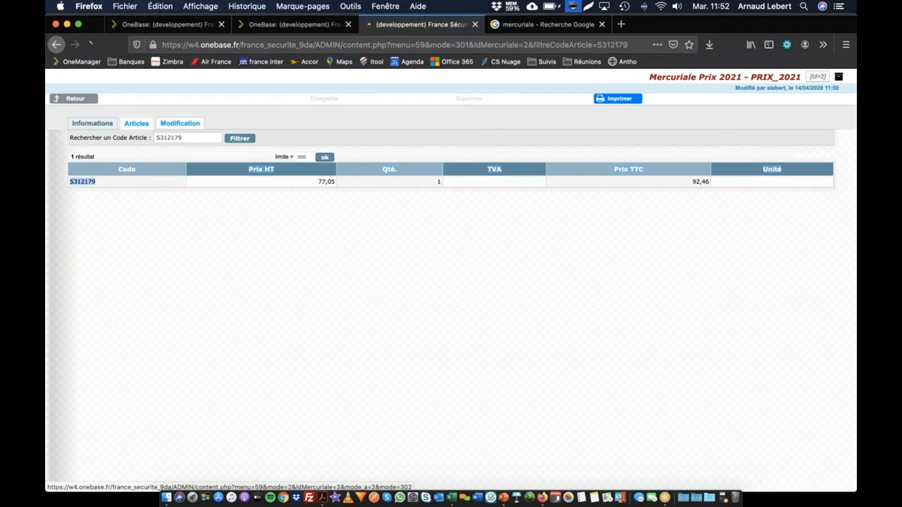
left_click(494, 214)
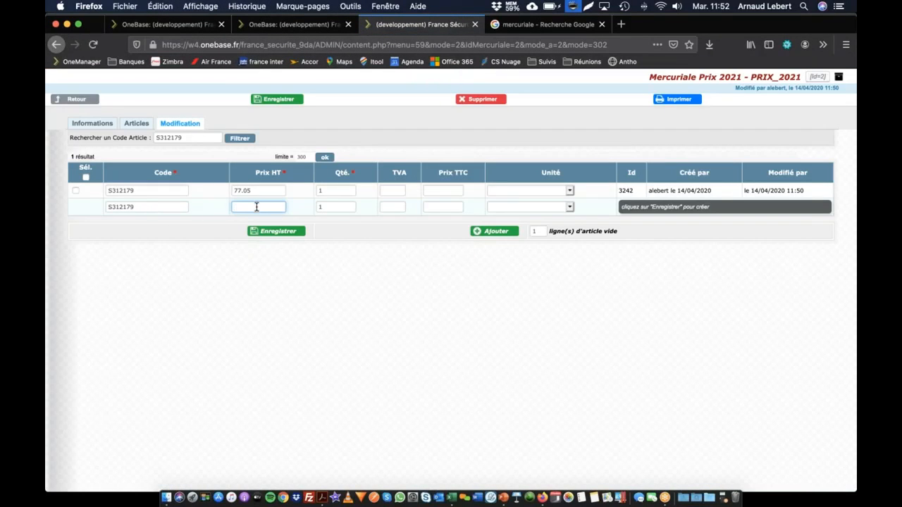
type("66.56")
key("Tab")
type("10")
left_click(277, 231)
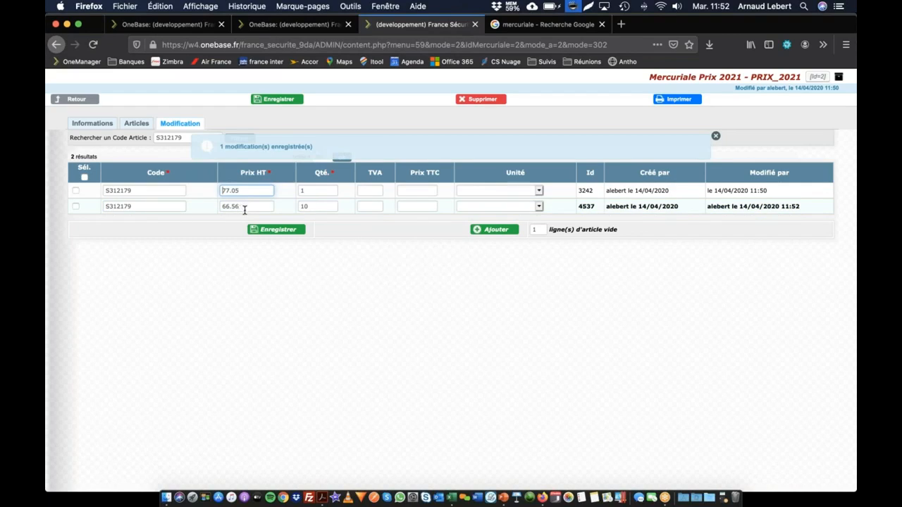
Reload the Blouson Galaxy product page and check the price in its article table
left_click(303, 25)
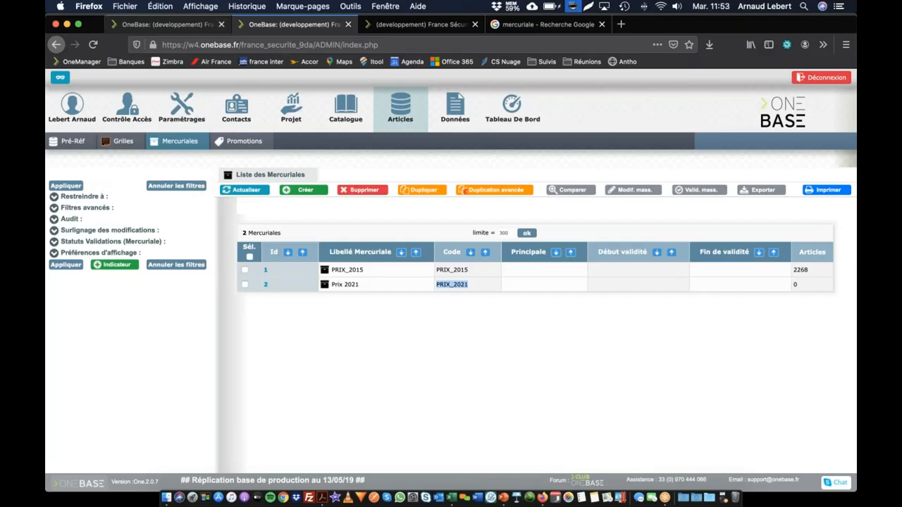
left_click(173, 24)
left_click(266, 224)
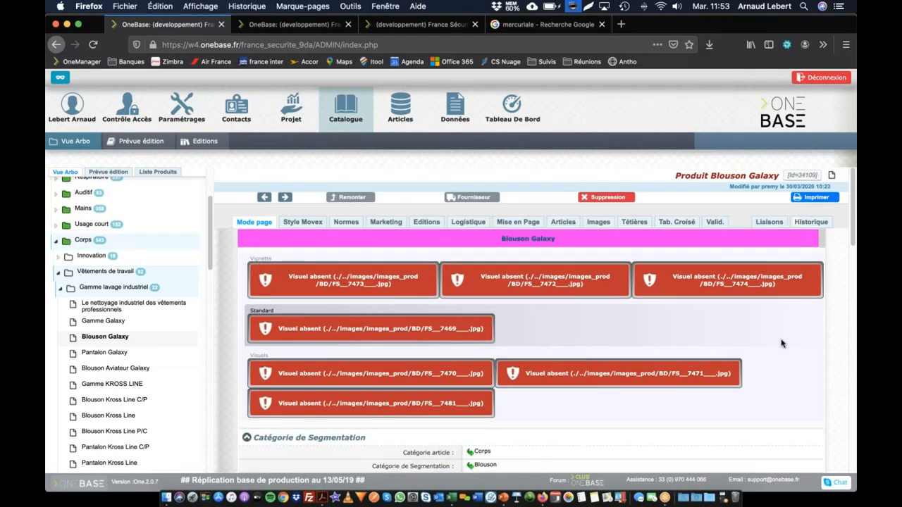
scroll(780, 337, "down", 15)
scroll(780, 337, "up", 3)
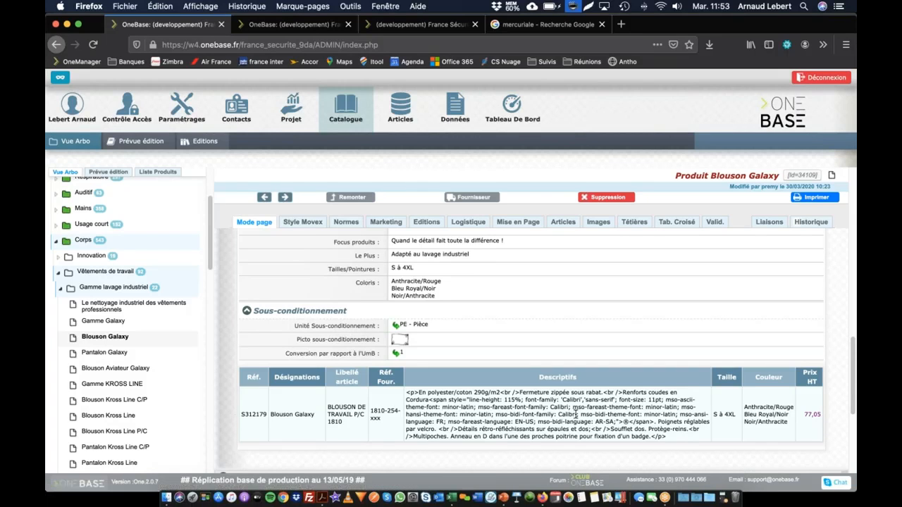
Open the Catalogue 2015 - 2016 edition's definition and review the S312179 price lines in the Prix 2021 mercuriale
scroll(122, 324, "down", 2)
scroll(123, 324, "down", 10)
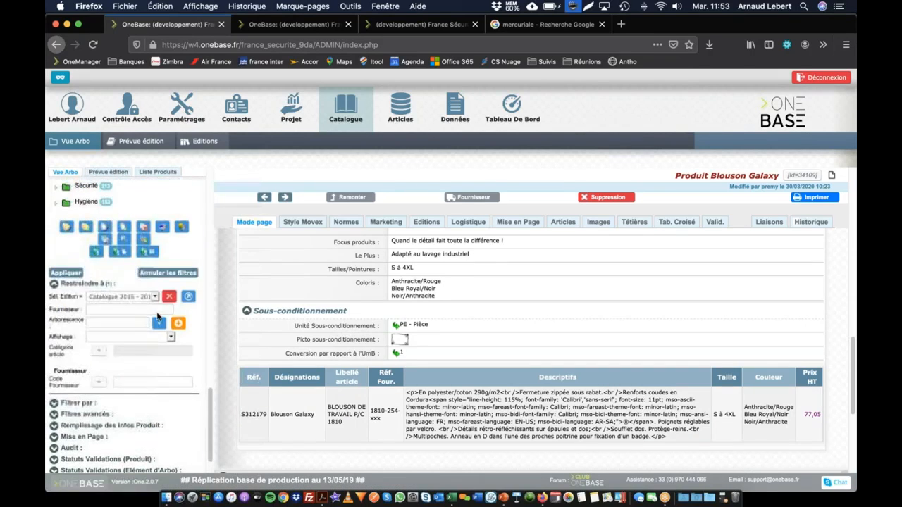
left_click(188, 298)
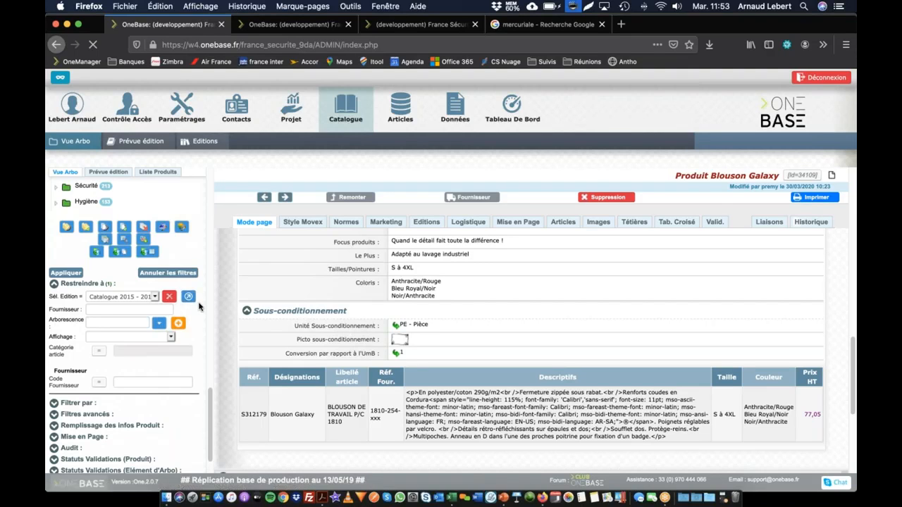
left_click(317, 25)
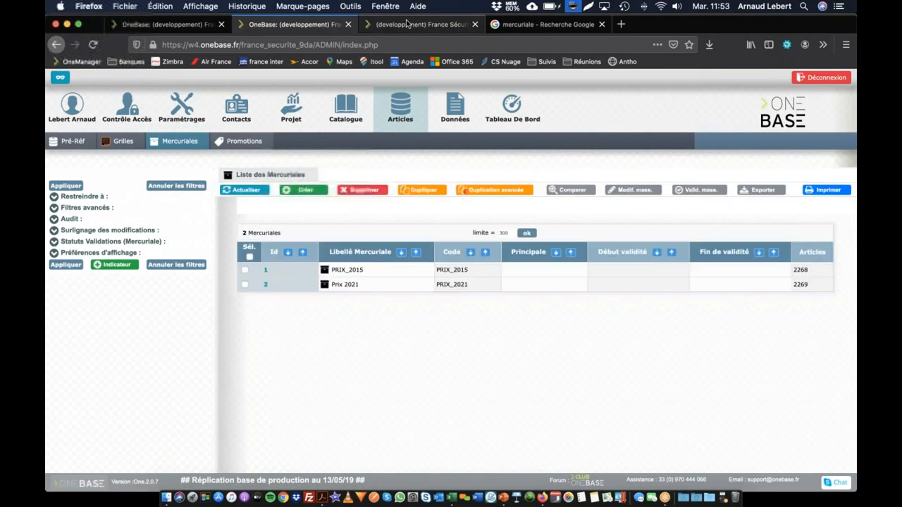
left_click(408, 25)
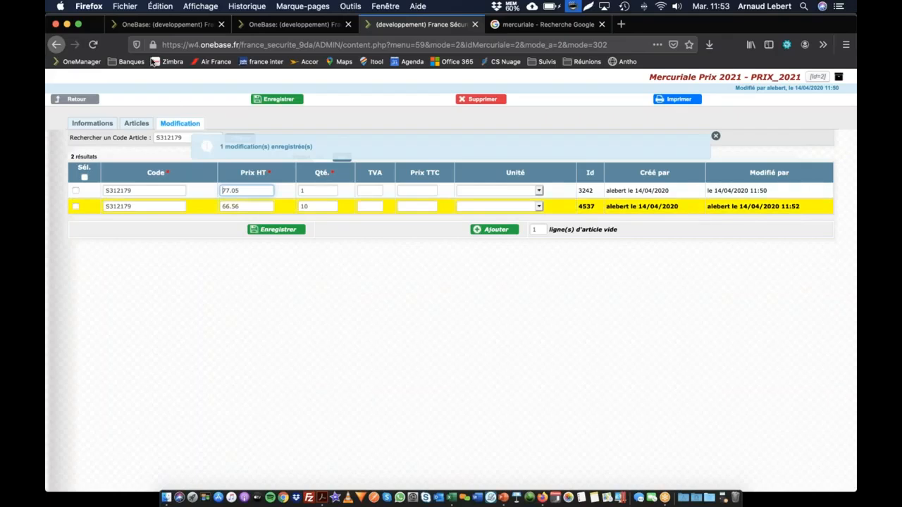
left_click(185, 26)
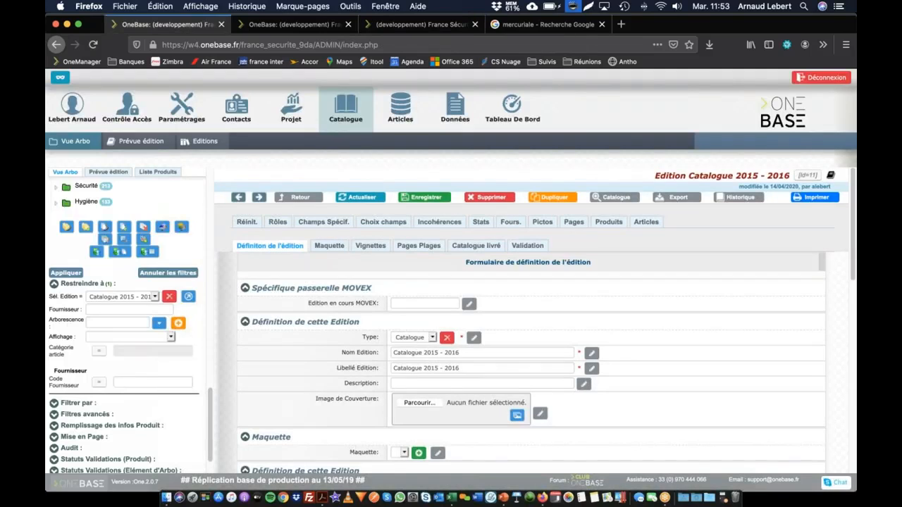
Set the edition's indicative prices to Prix Catalogue 2015-2016 - CATALOGUE_2016 and save the edition
left_click(188, 297)
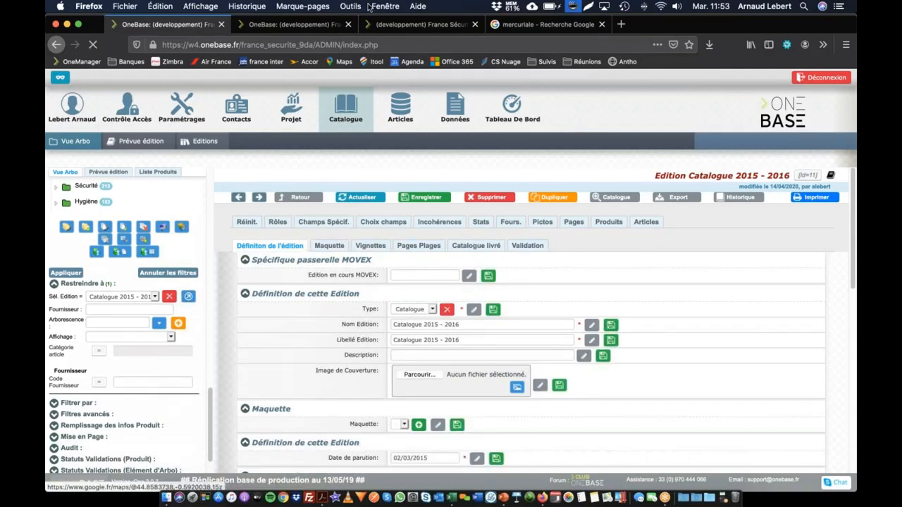
scroll(394, 324, "down", 15)
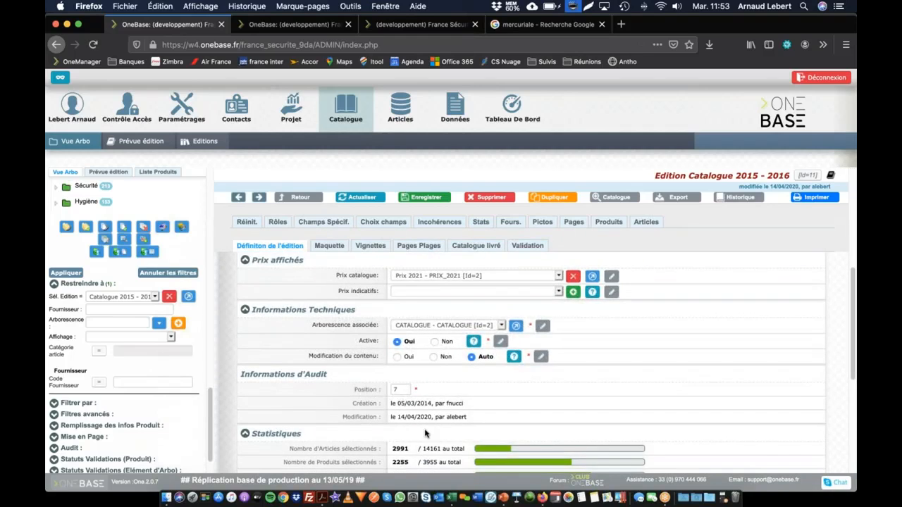
scroll(425, 430, "up", 5)
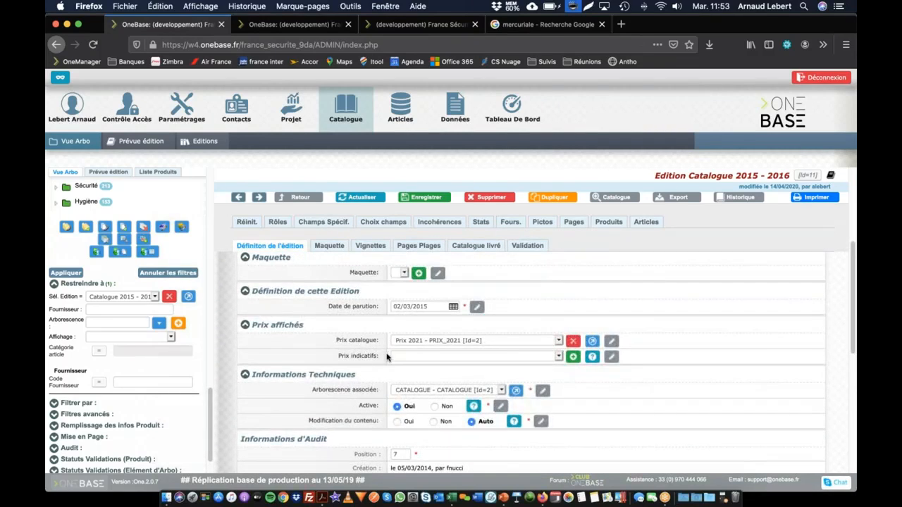
left_click(427, 356)
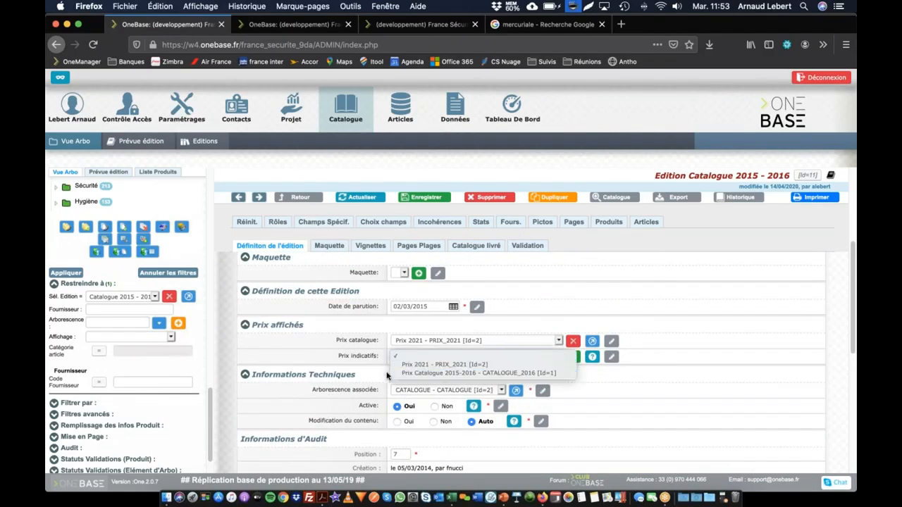
left_click(427, 374)
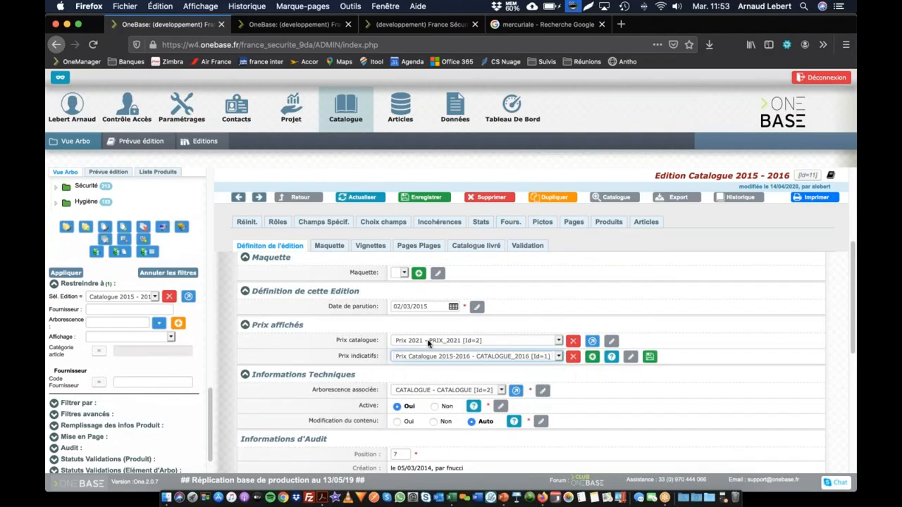
left_click(426, 197)
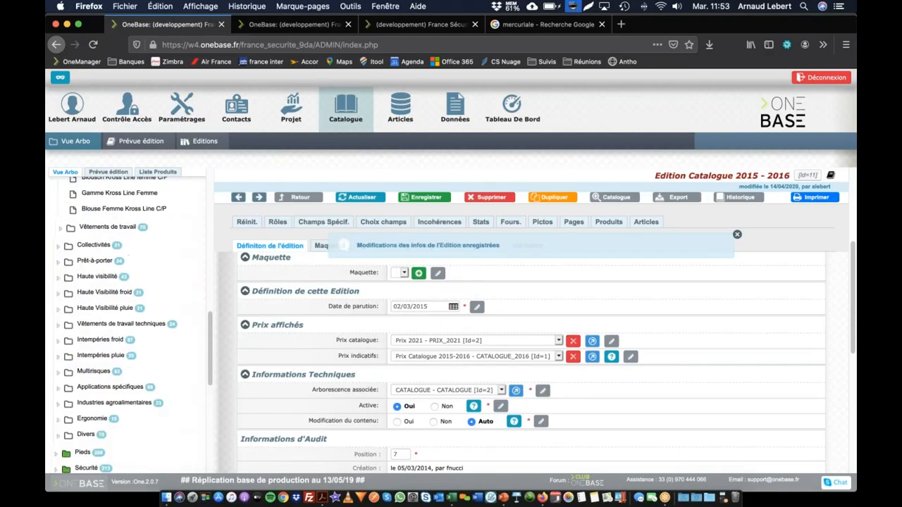
Open the Blouson Galaxy product page and check the catalogue and indicative prices in its article table
scroll(114, 321, "up", 3)
left_click(107, 321)
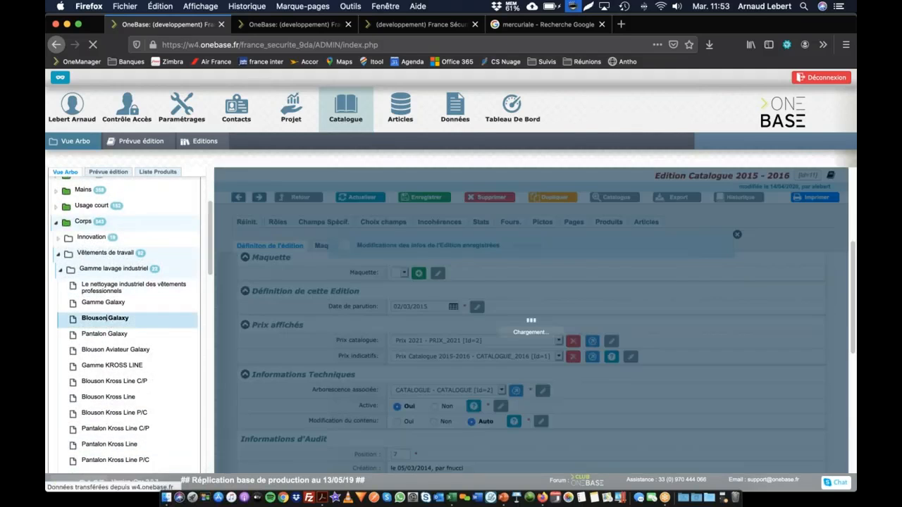
scroll(569, 384, "down", 10)
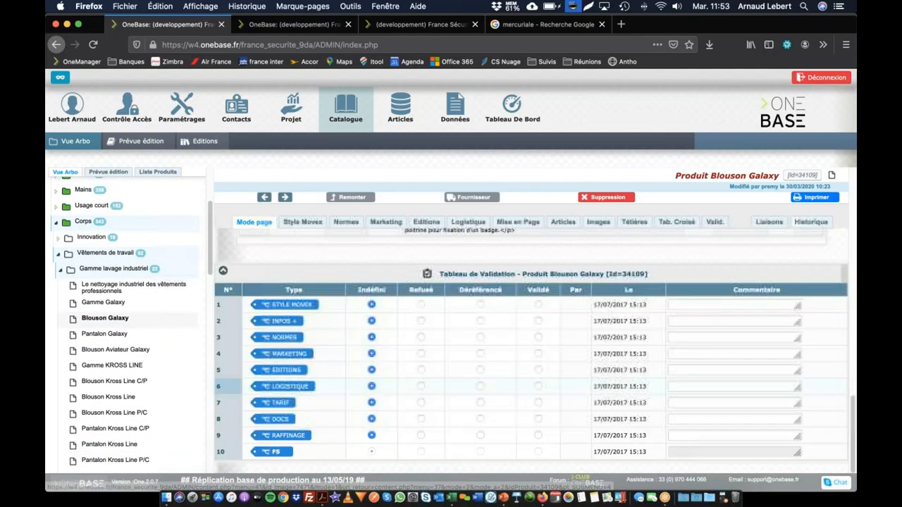
scroll(576, 381, "up", 3)
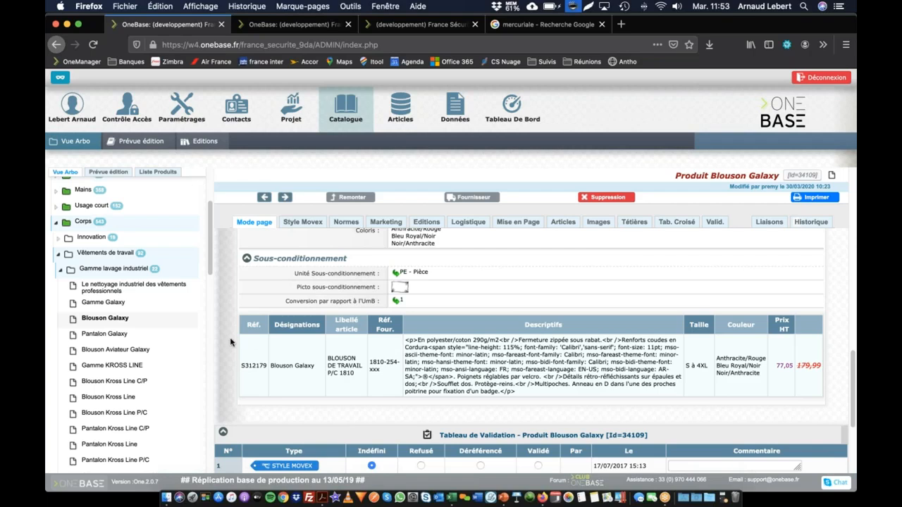
scroll(173, 315, "down", 5)
scroll(173, 314, "down", 8)
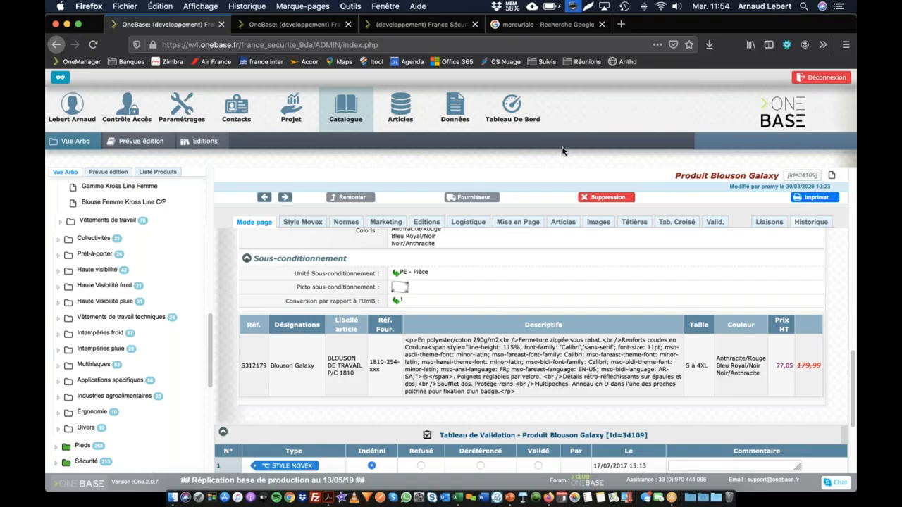
Start a new Mercuriale import from the data imports
left_click(459, 104)
left_click(176, 140)
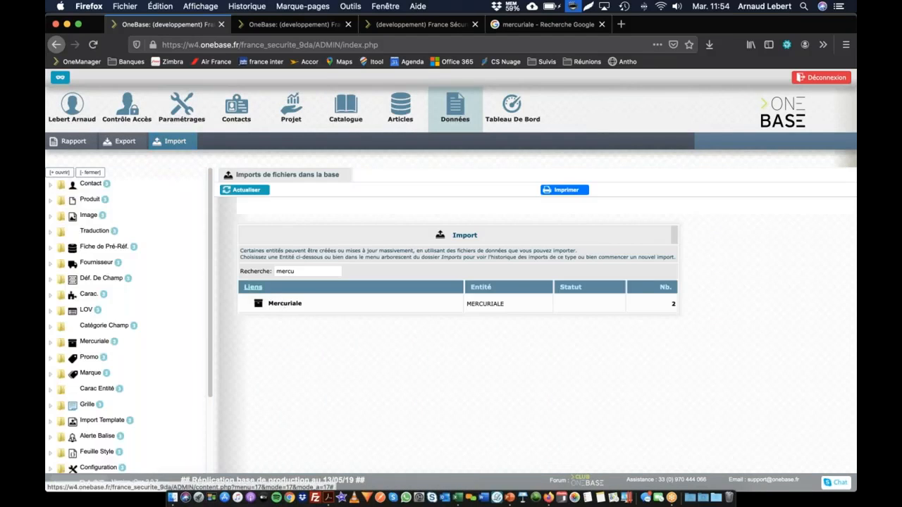
left_click(279, 303)
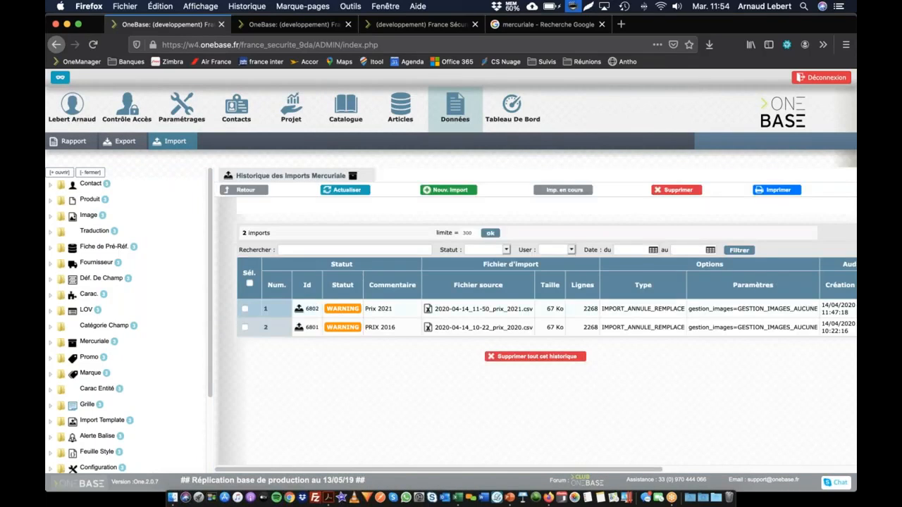
left_click(444, 191)
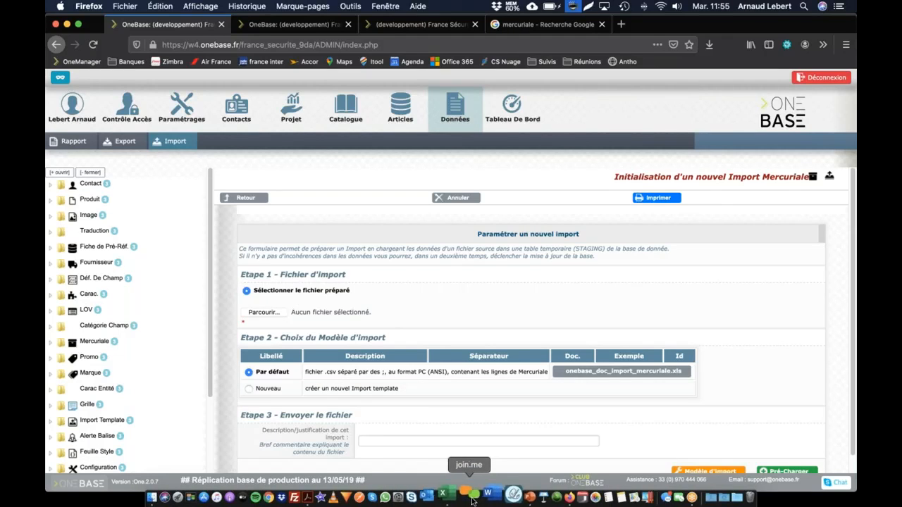
Switch to Excel and delete column A with the mercuriale code from the PRIX_2021 sheet
left_click(457, 497)
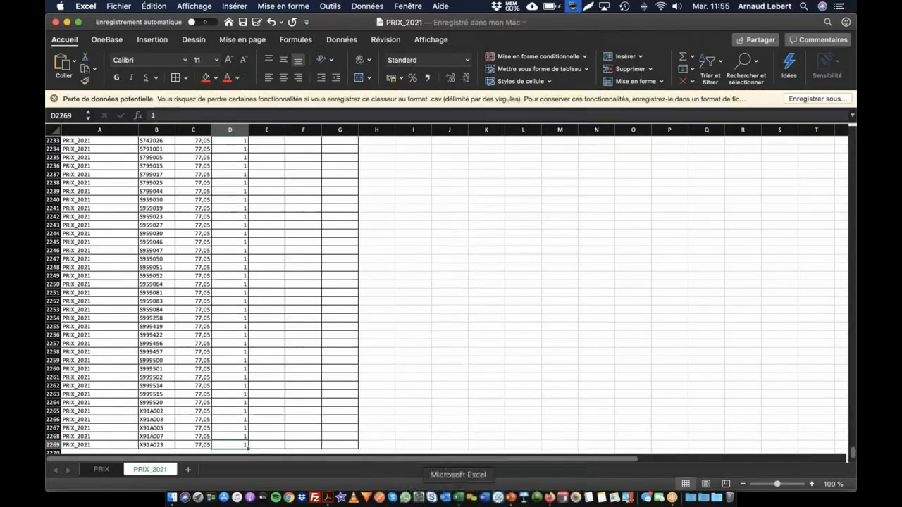
scroll(157, 200, "up", 20)
scroll(155, 201, "right", 5)
scroll(155, 200, "left", 5)
scroll(155, 200, "up", 20)
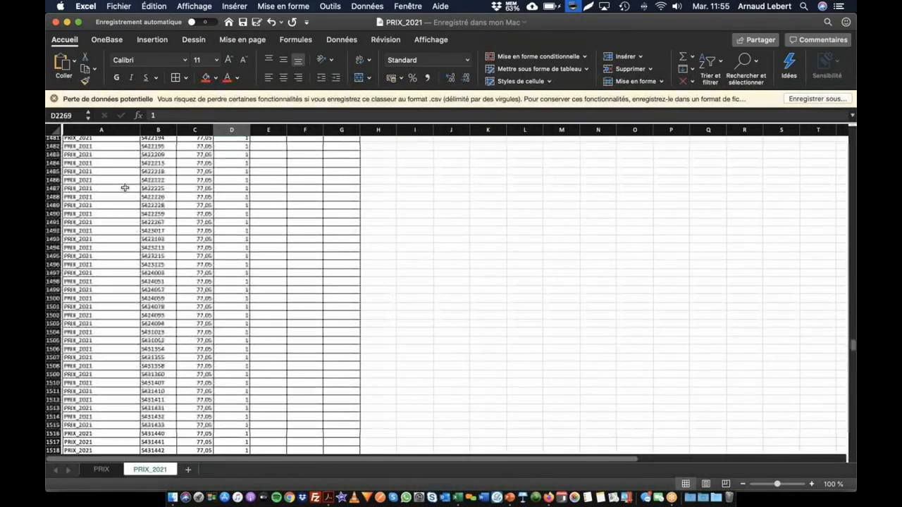
scroll(202, 223, "up", 16)
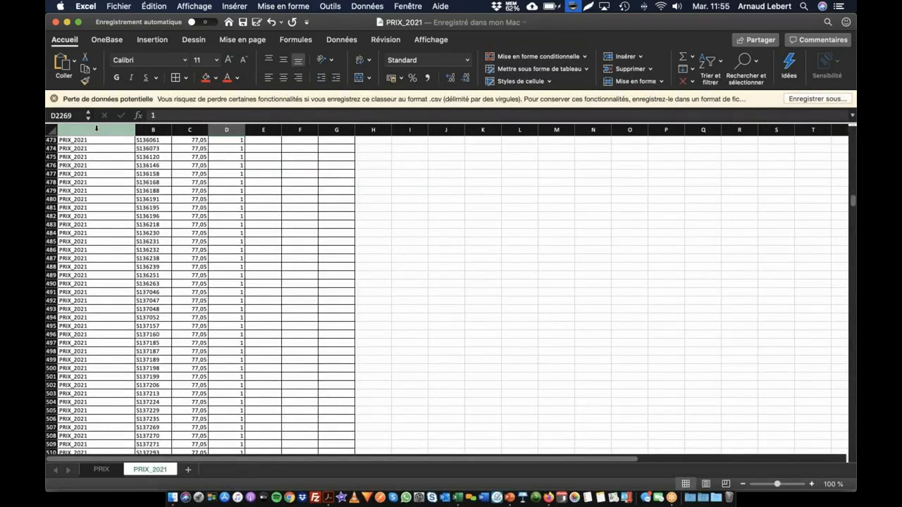
left_click(96, 130)
right_click(97, 130)
left_click(127, 194)
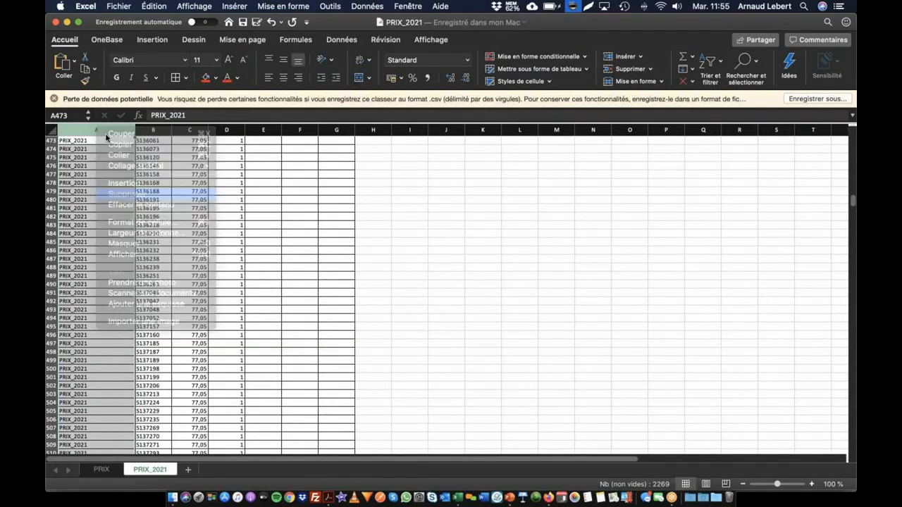
Delete the four columns C to F after the price column and return to the Code Article and Prix HT headers
left_click_drag(155, 127, 269, 130)
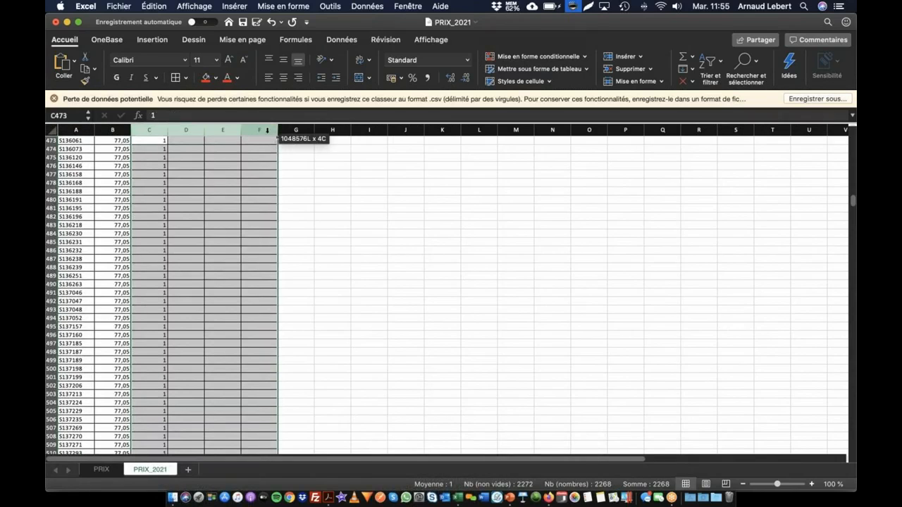
right_click(268, 130)
left_click(298, 196)
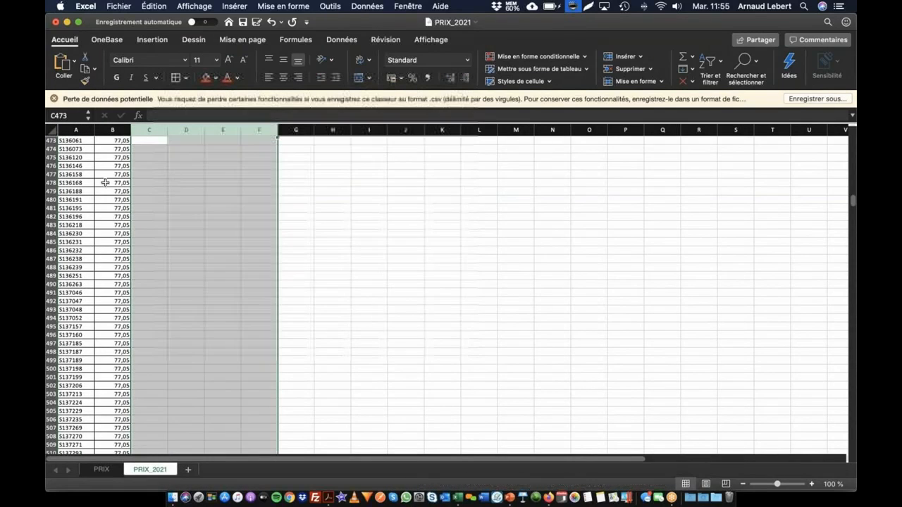
key("Up")
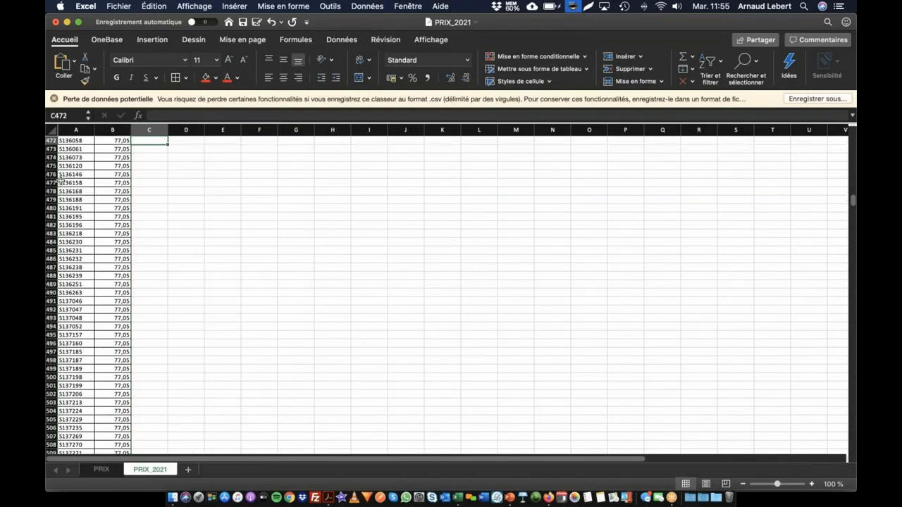
key("super+Up")
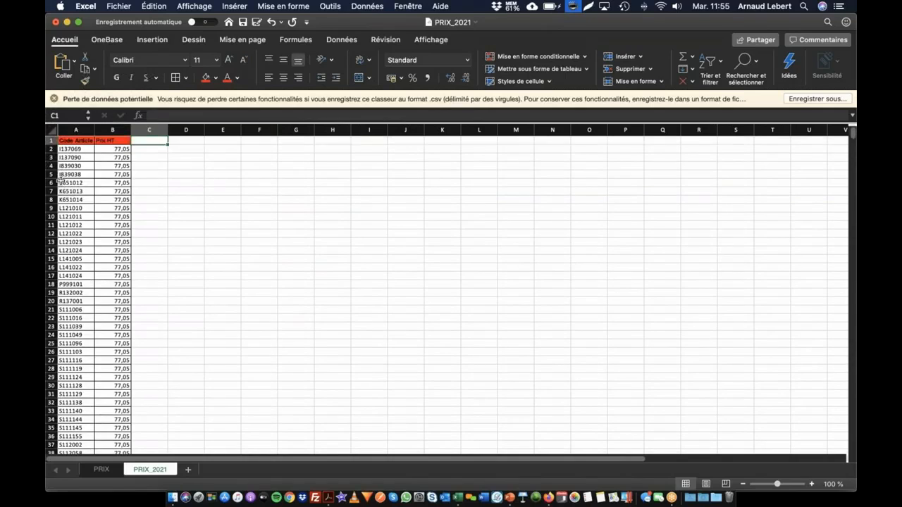
left_click(87, 148)
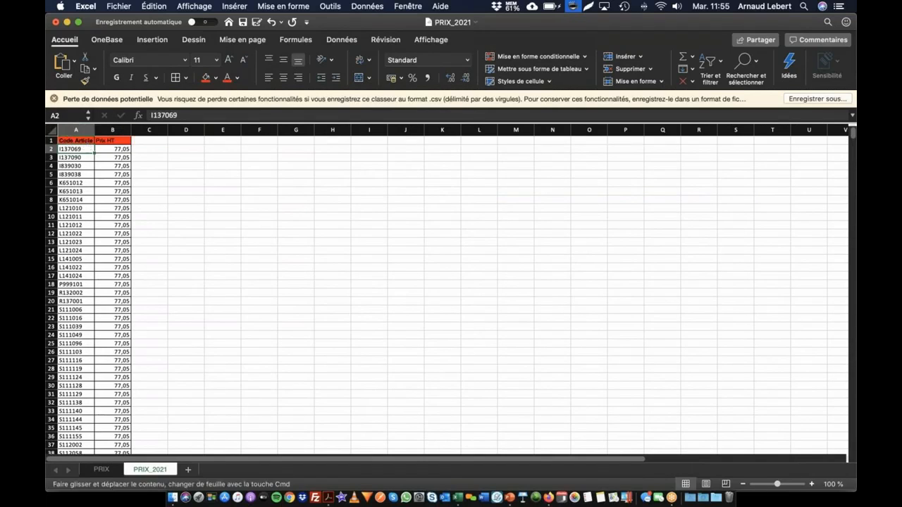
left_click(76, 140)
left_click(110, 141)
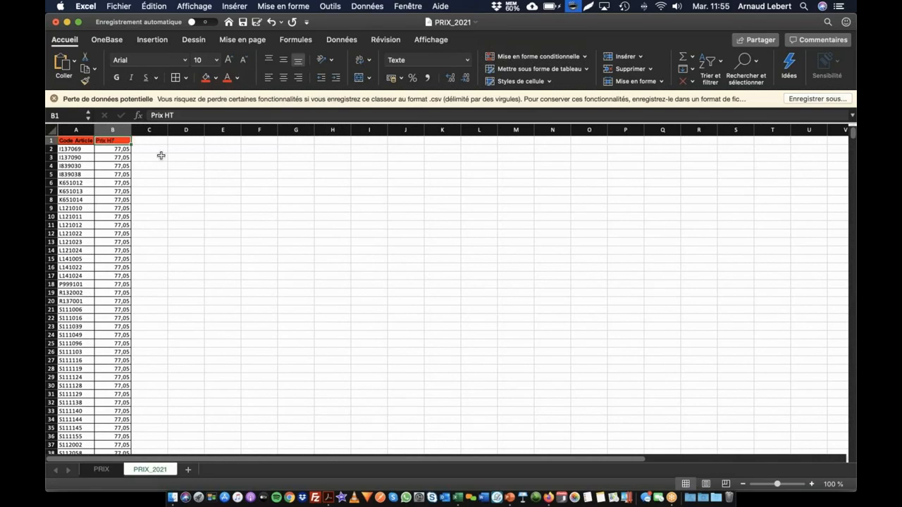
Save the active sheet as a new CSV UTF-8 file named PRIX_2021_ERP
left_click(155, 154)
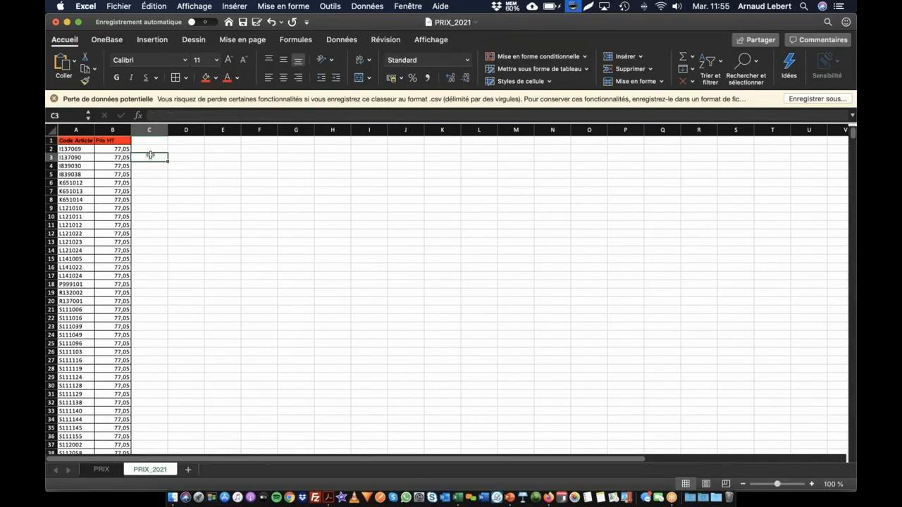
key("super+shift+s")
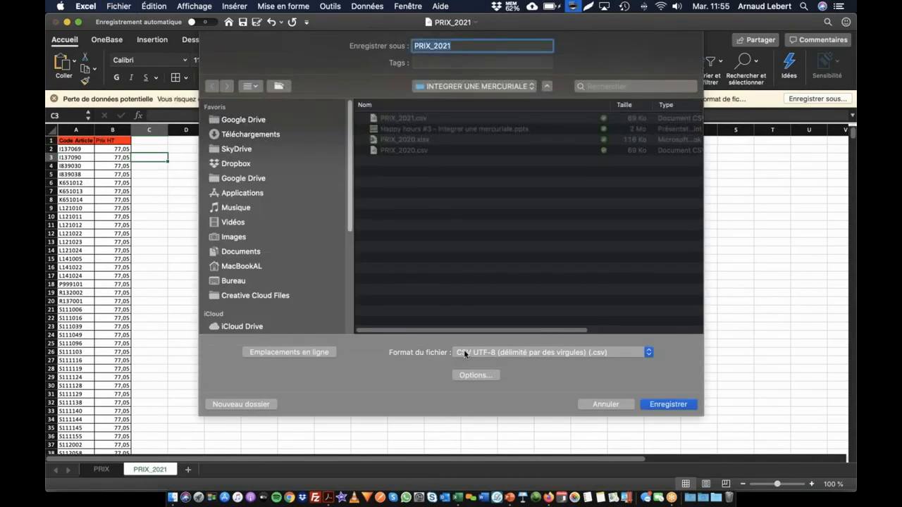
left_click(458, 43)
left_click(669, 404)
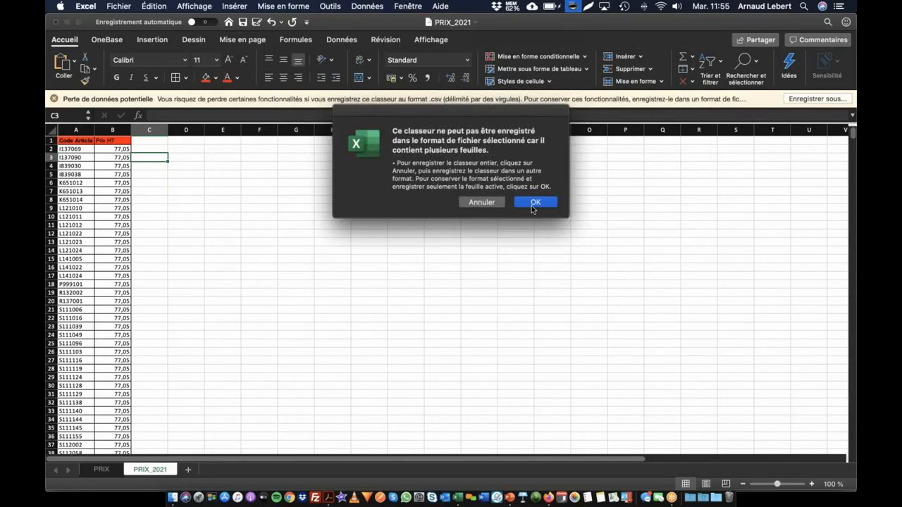
left_click(530, 203)
Switch back to Firefox and choose PRIX_2021_ERP.csv as the import file, with a new import template as the model
key("super+Tab")
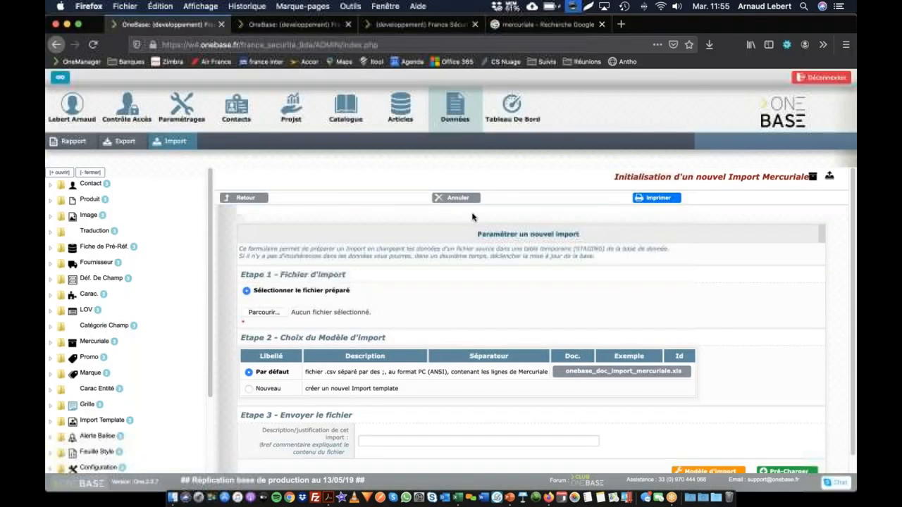
left_click(259, 315)
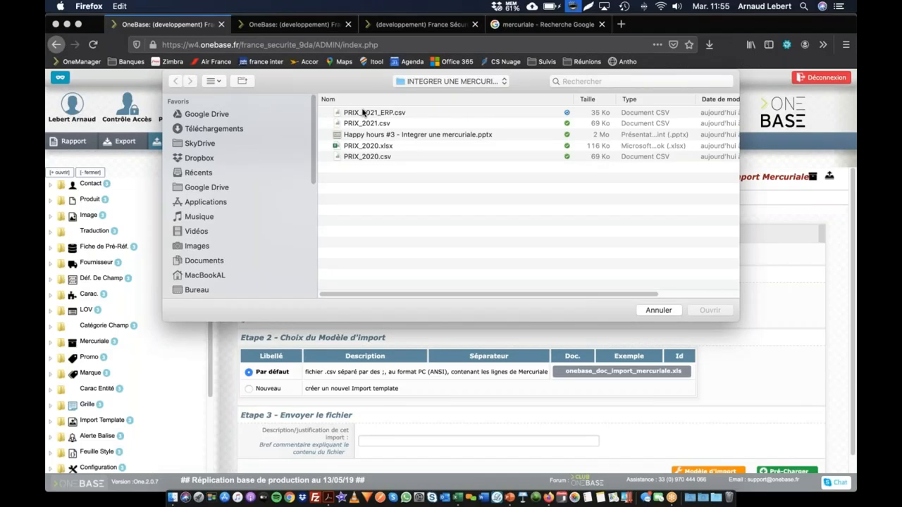
double_click(362, 112)
left_click(265, 393)
Describe the import as "Prix 2021 ERP" and open the form for its new import template
left_click(427, 438)
type("Prix")
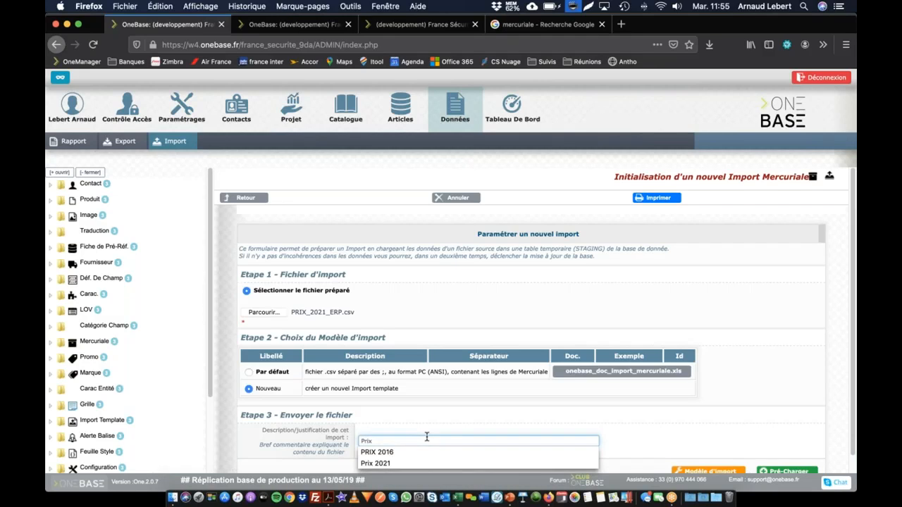
key("shift+Tab")
left_click(429, 443)
type("2021")
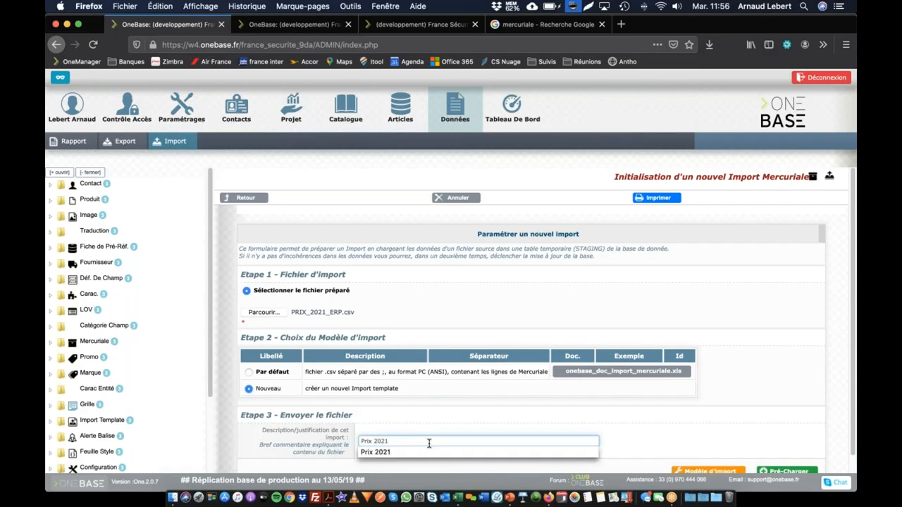
type(" ERP")
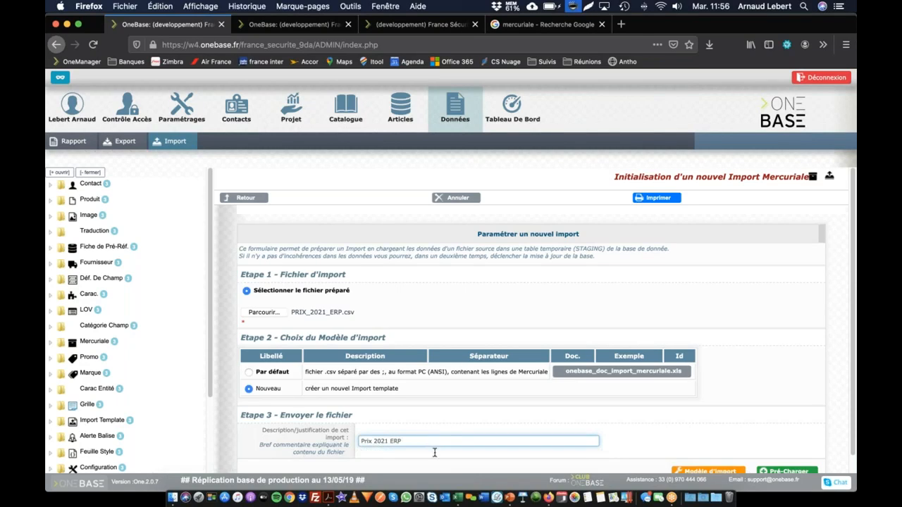
scroll(604, 469, "down", 1)
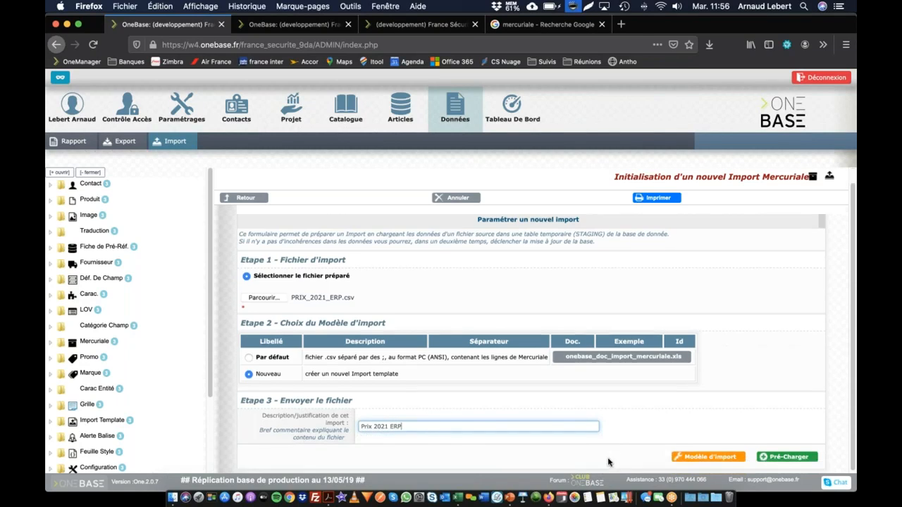
left_click(696, 457)
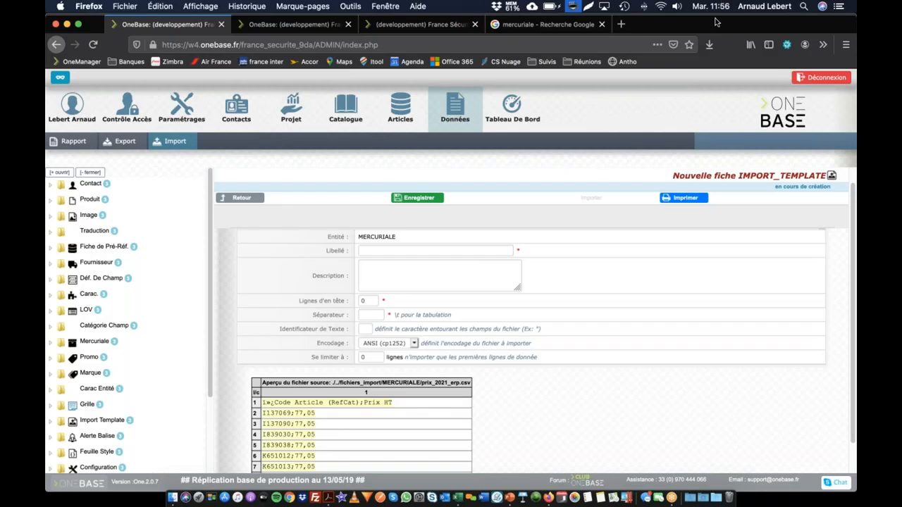
Label the import template "Import Prix ERP" and describe it as "Import depuis mon ERP"
left_click(416, 251)
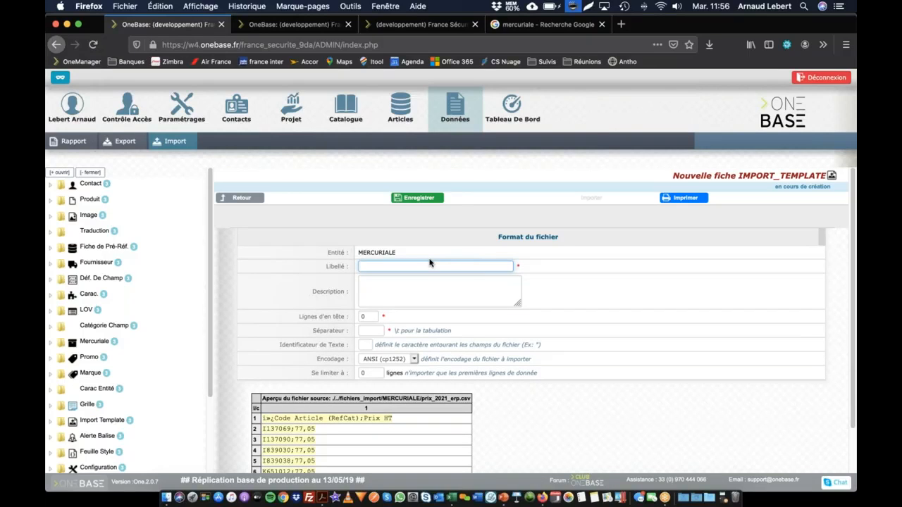
type("Im")
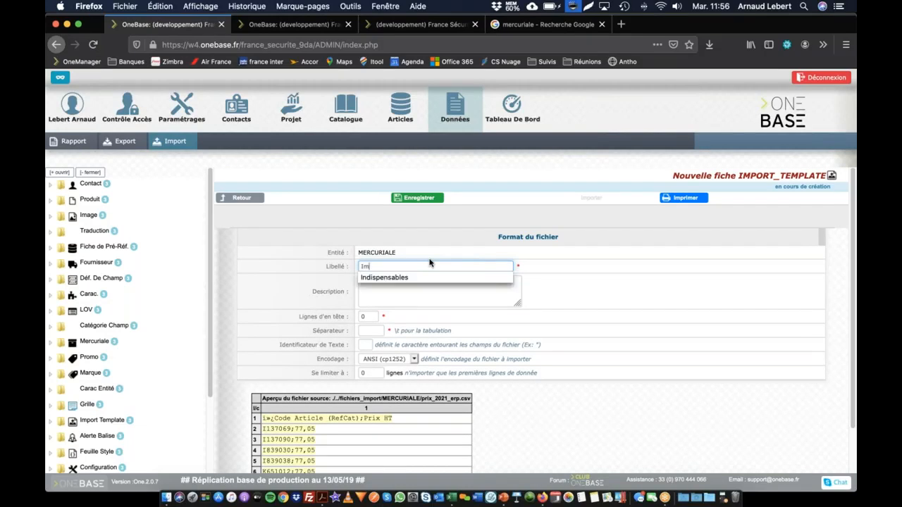
type("port Prix ERP")
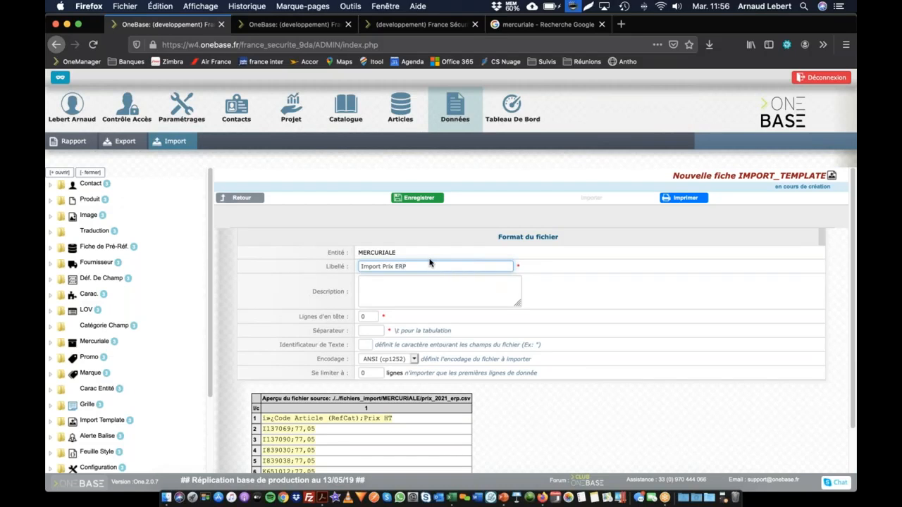
key("Tab")
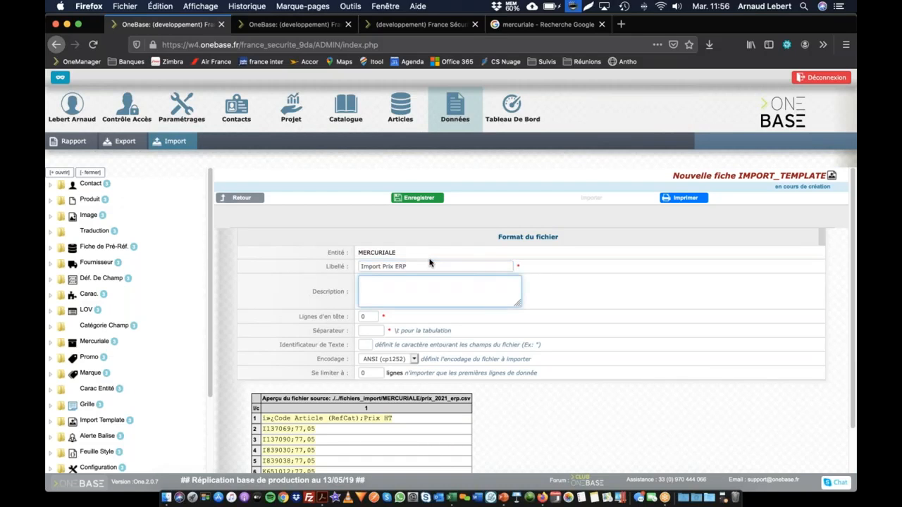
type("Import depuis mon ERP")
key("Tab")
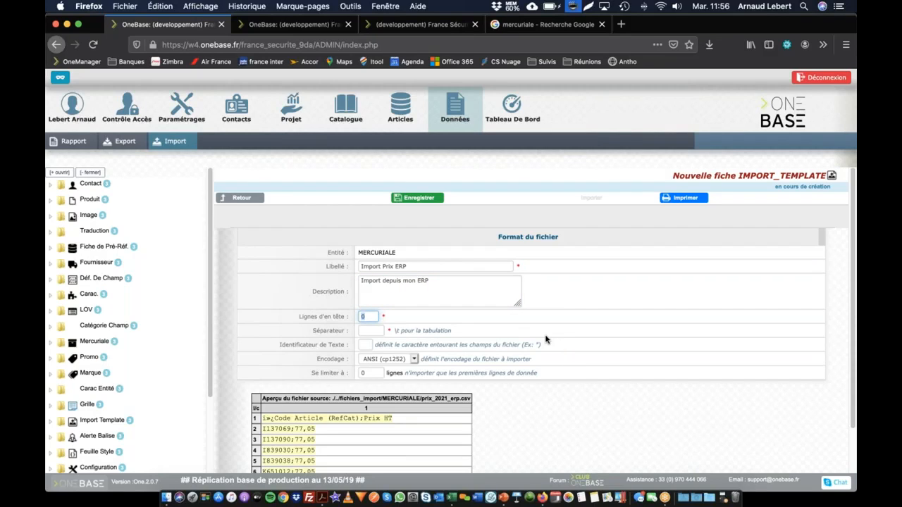
Set the template's file format to 1 header line, separator ";" and UTF-8 encoding, and save it
type("1")
key("Tab")
type(";")
key("Tab")
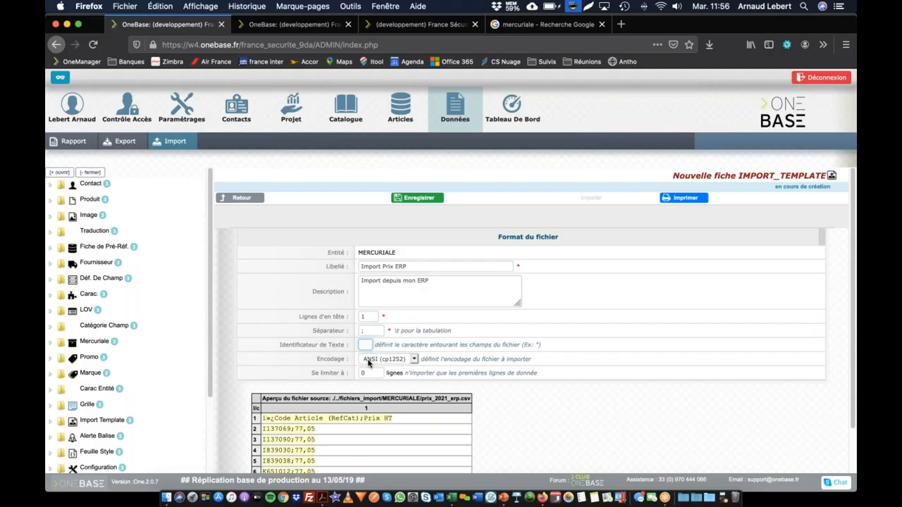
left_click(368, 360)
left_click(370, 368)
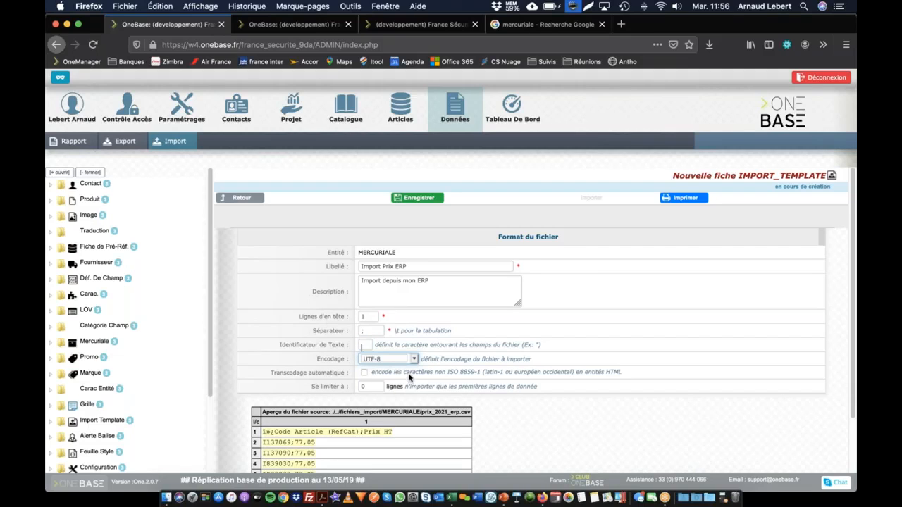
left_click(424, 201)
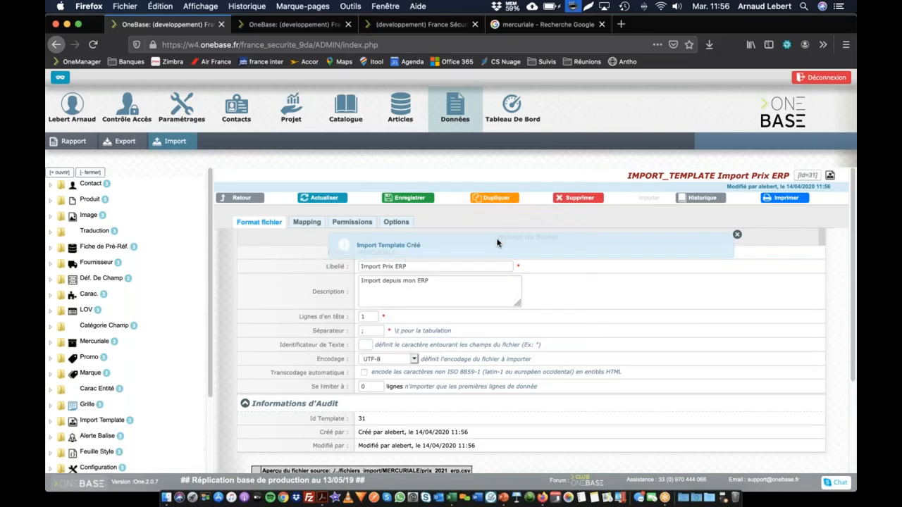
Check the source file preview and map the Code Article (RefCat) column to CodeArticle and the Prix HT column to PrixHT
scroll(442, 369, "down", 5)
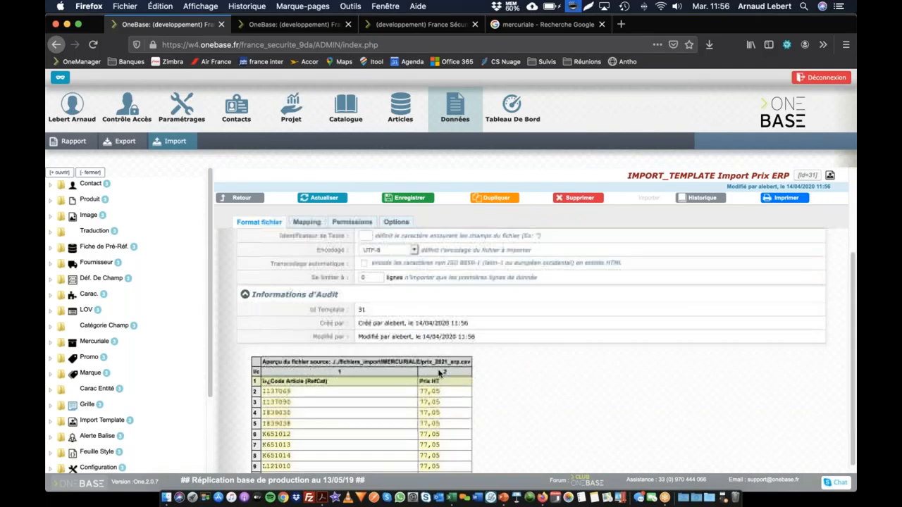
scroll(403, 388, "down", 1)
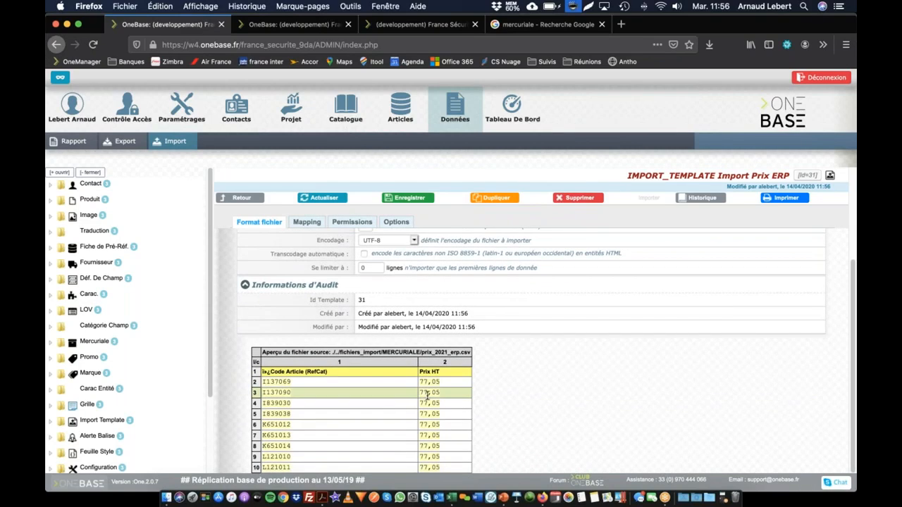
scroll(428, 396, "up", 5)
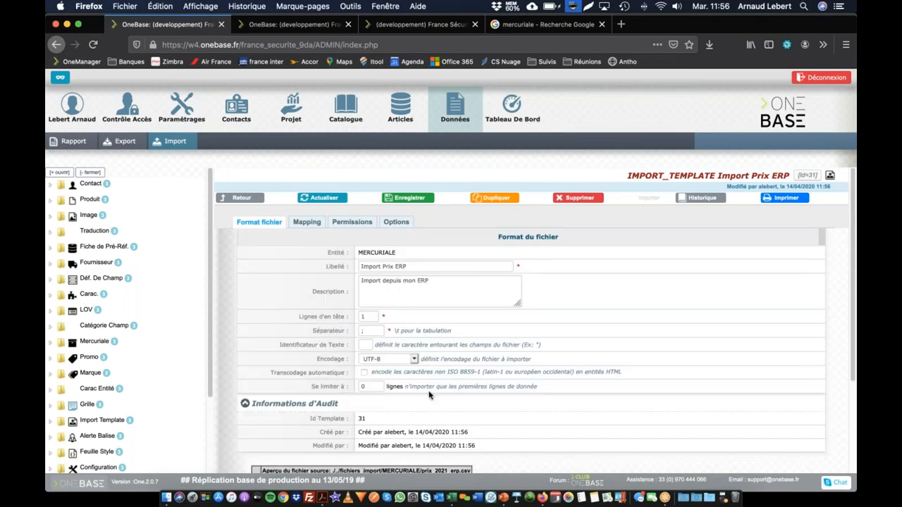
left_click(314, 223)
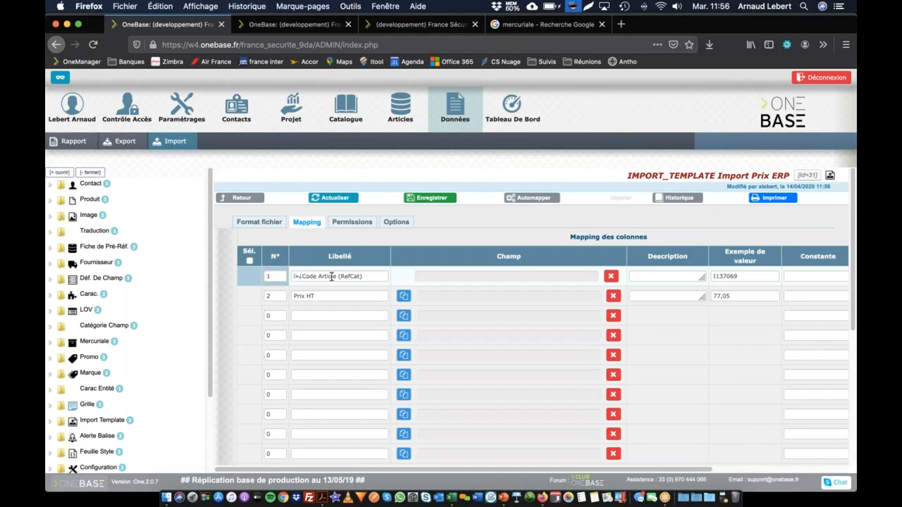
left_click(453, 277)
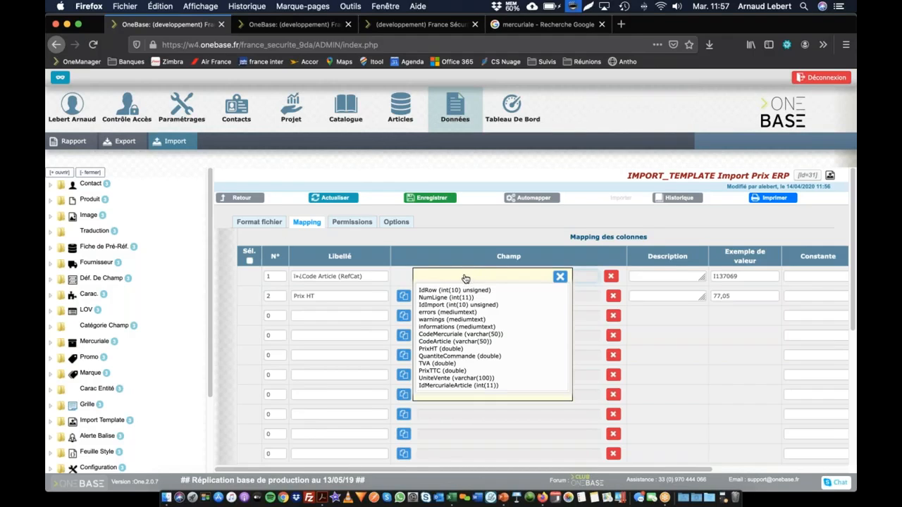
left_click(436, 343)
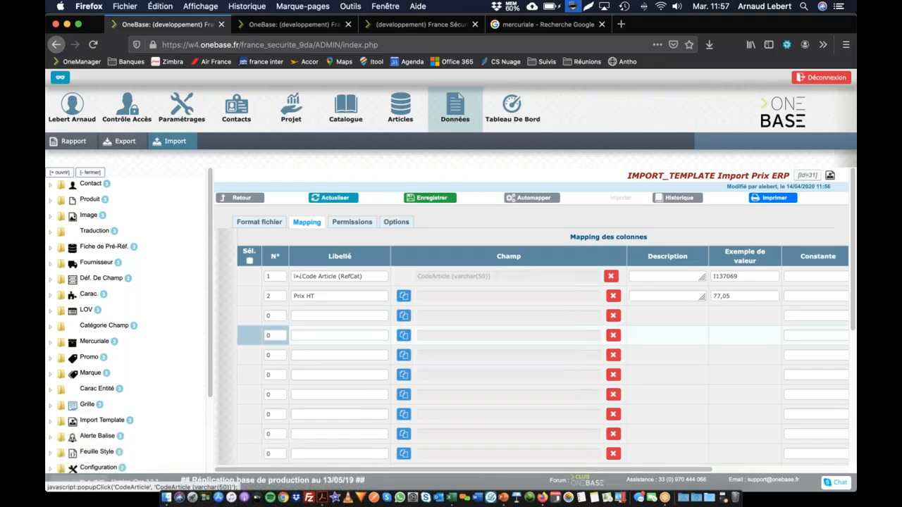
left_click(449, 296)
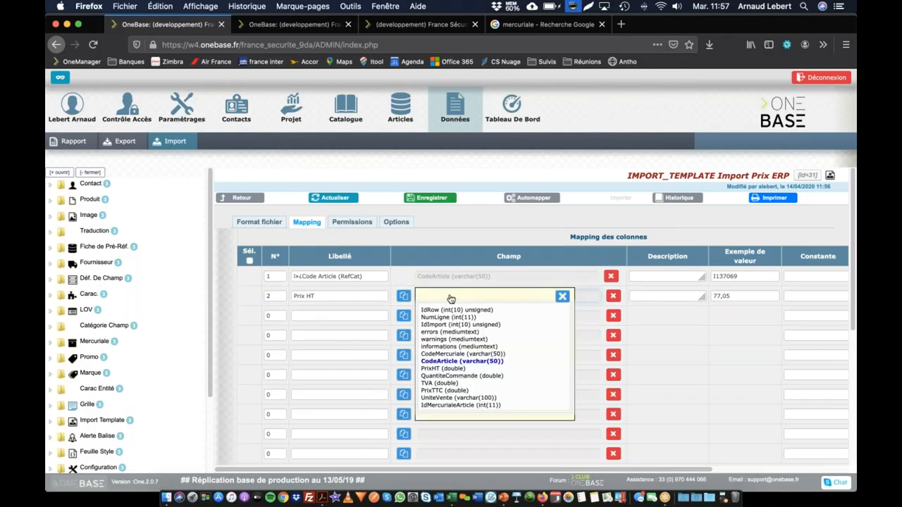
left_click(440, 369)
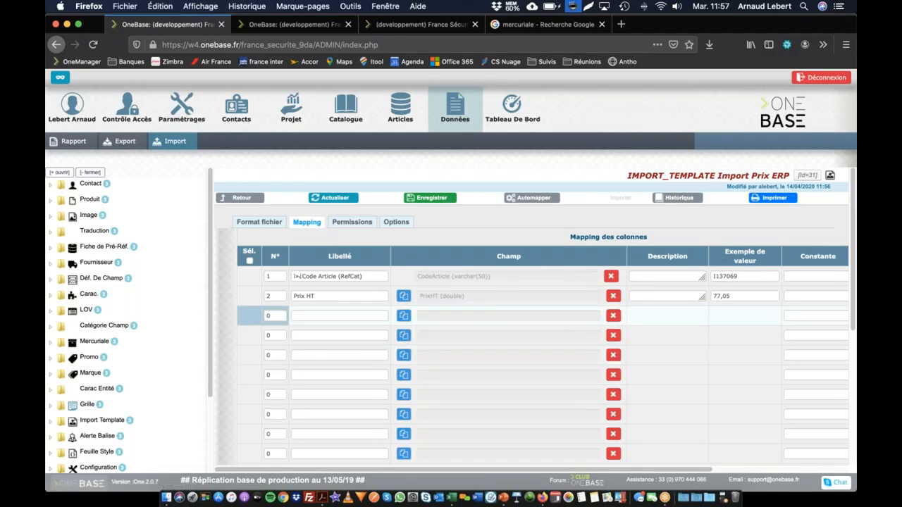
Add a CodeMercuriale mapping on the first empty row with the constant PRIX_2021_ERP
left_click(469, 317)
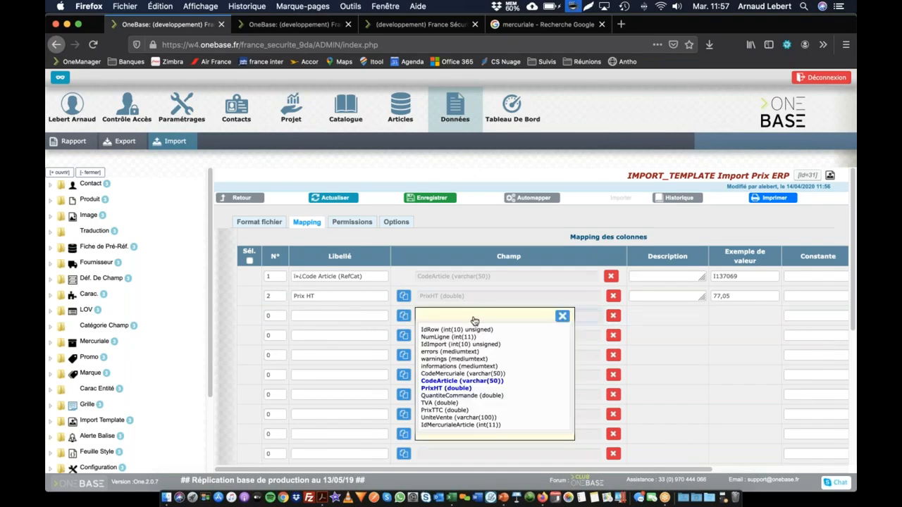
left_click(460, 374)
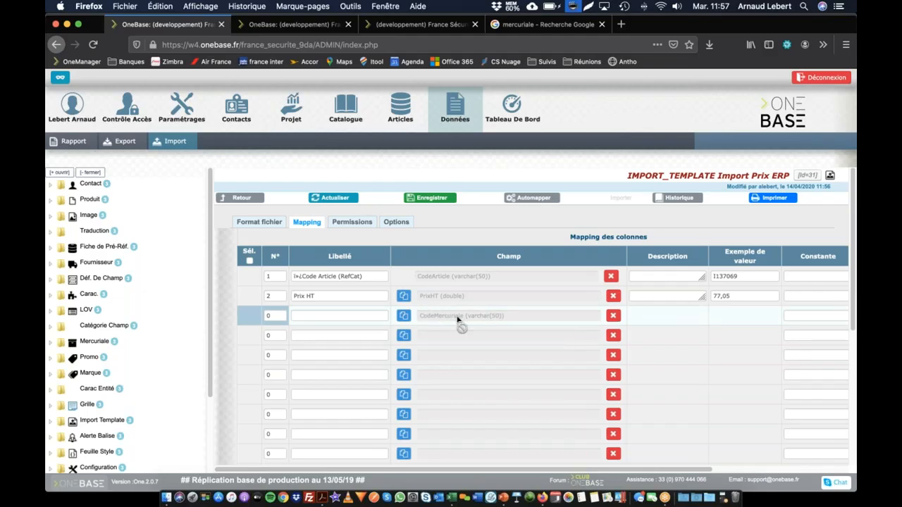
scroll(489, 317, "right", 3)
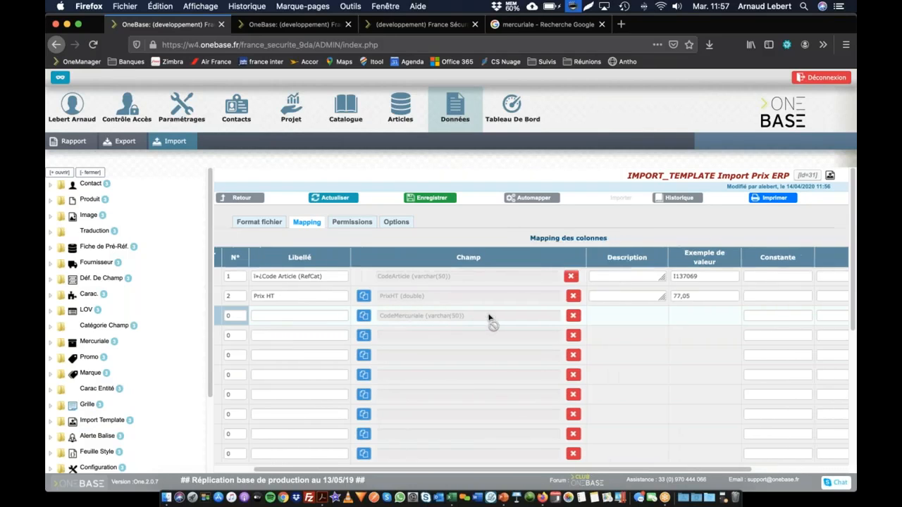
left_click(723, 316)
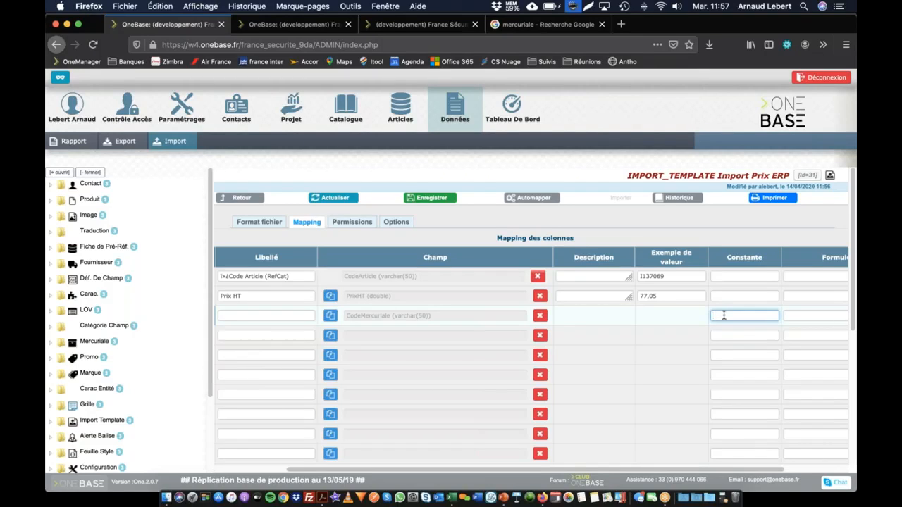
type("PRIX_2021_ERP")
Add a QuantiteCommande mapping with the constant 1 and save the template's column mapping
left_click(434, 339)
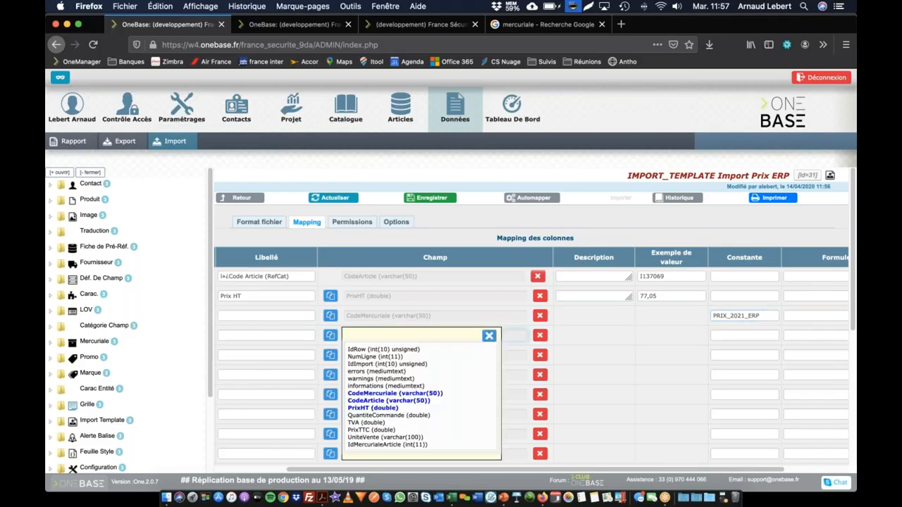
left_click(397, 415)
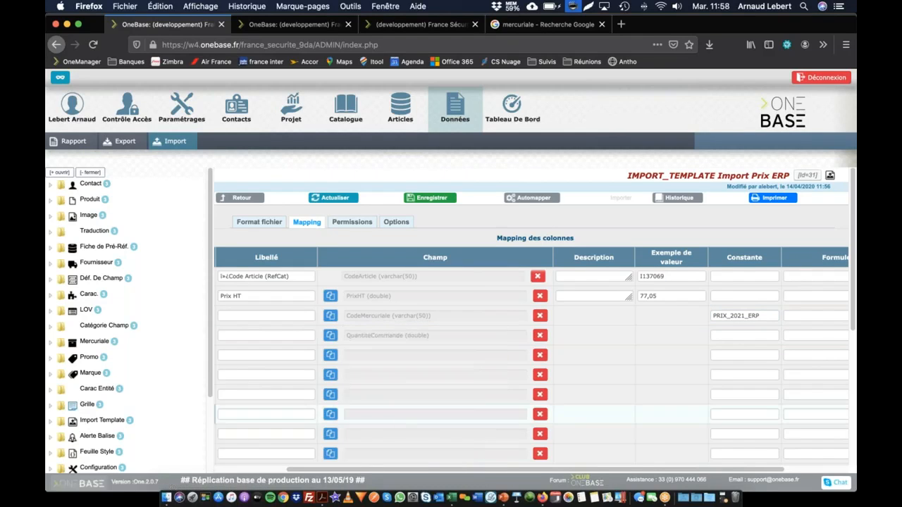
left_click(728, 335)
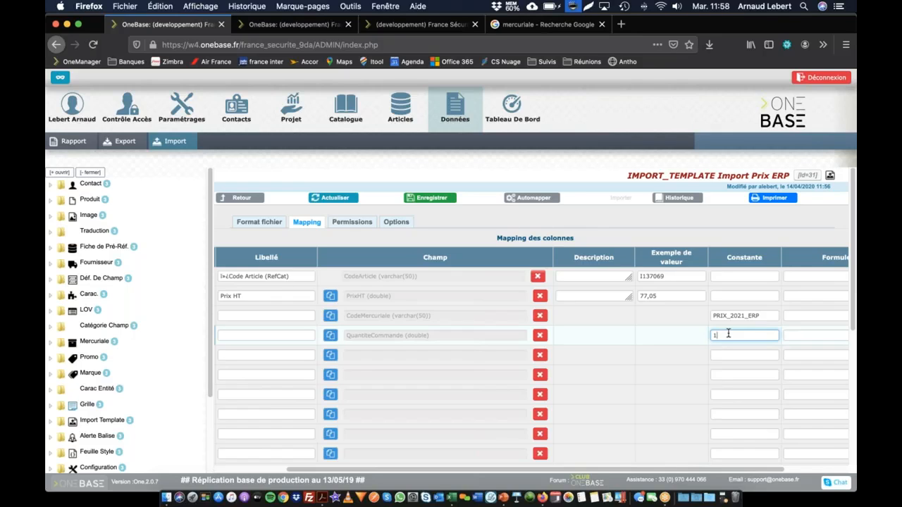
type("1")
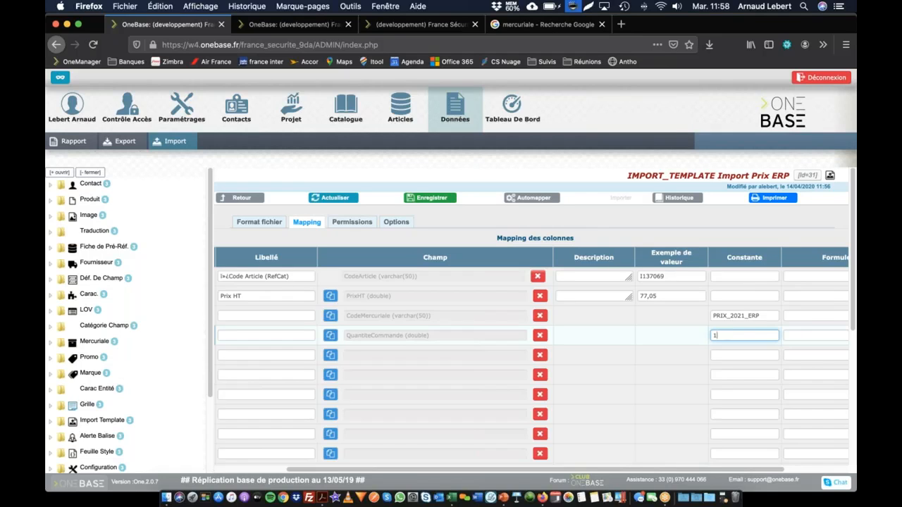
left_click(430, 201)
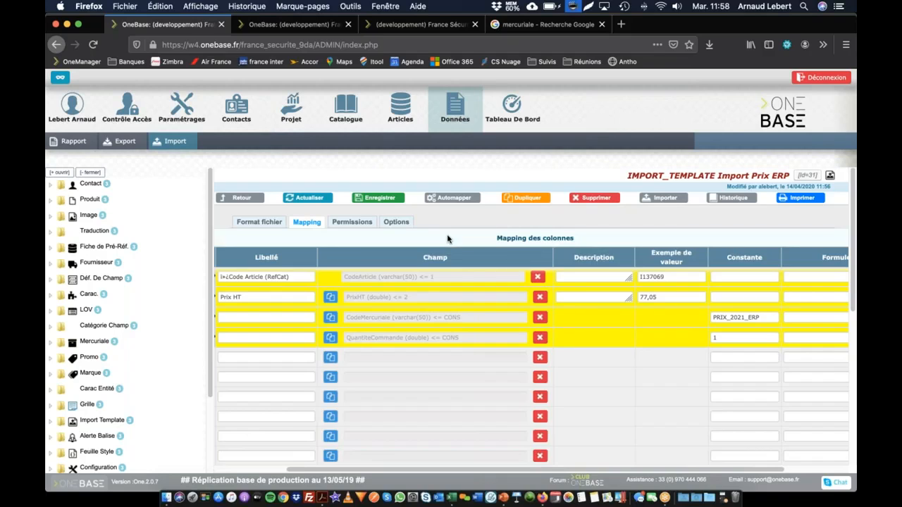
Set the import template's default visibility to Protégé (utilisable par tous) and save it
left_click(353, 223)
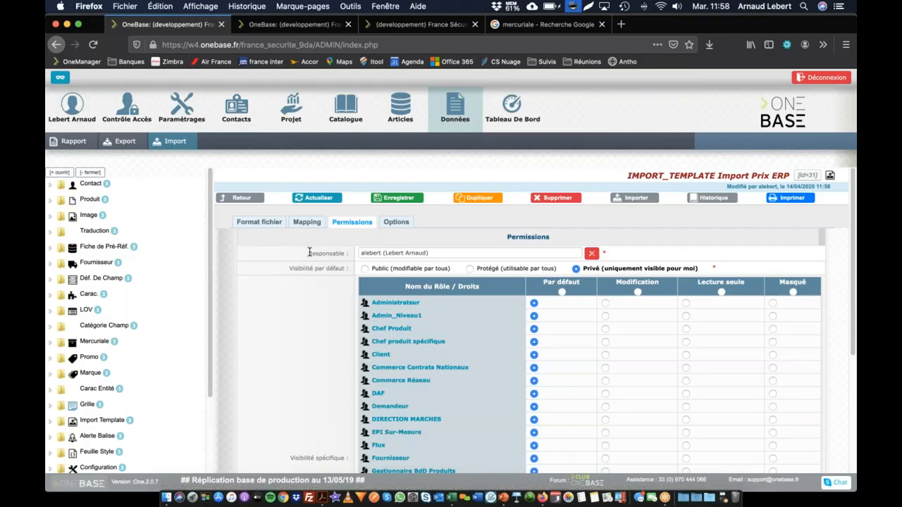
mouse_move(373, 255)
left_click(365, 269)
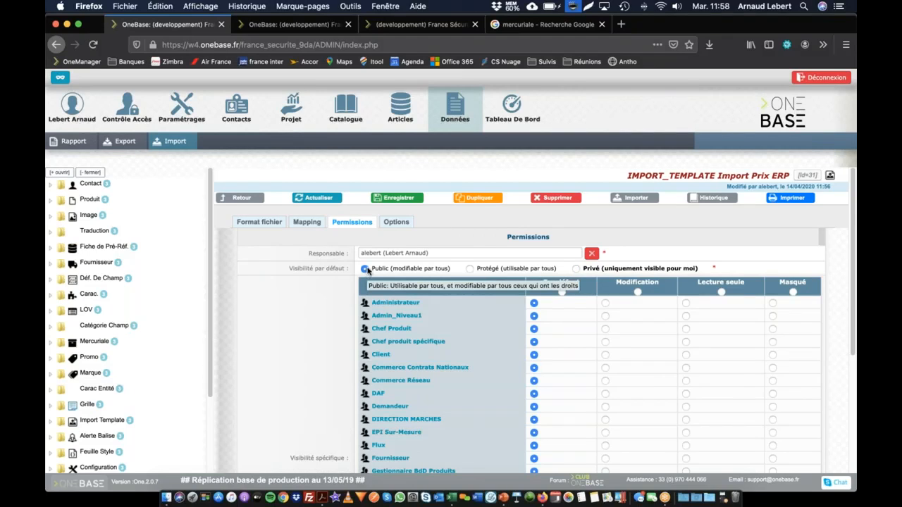
left_click(470, 269)
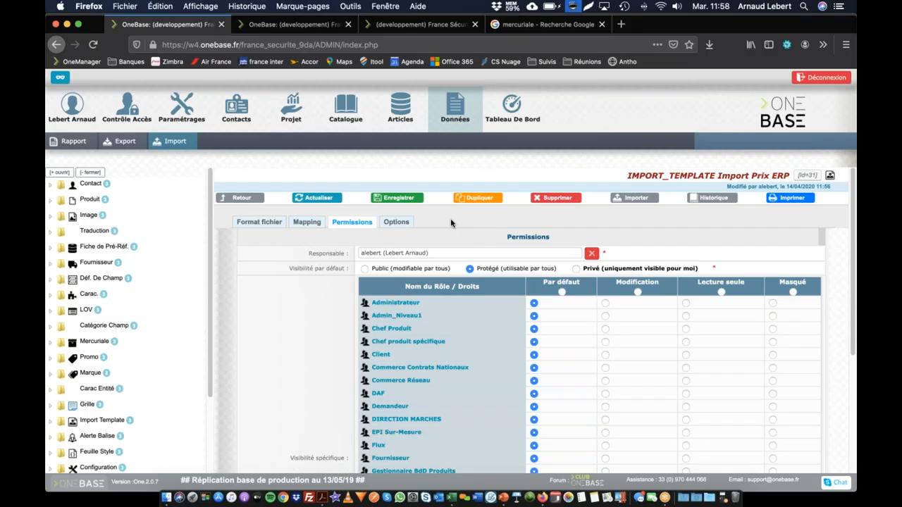
left_click(411, 203)
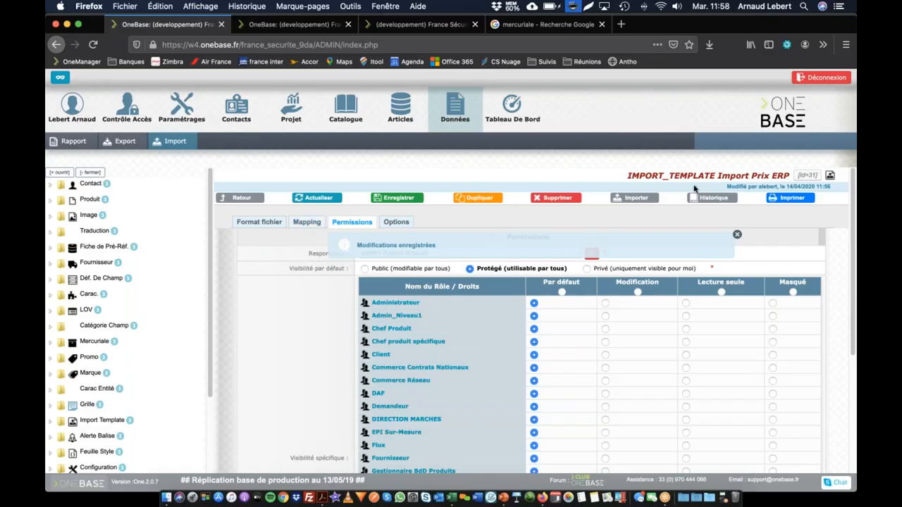
Import the file with this template, check the preprocessing summary, and launch the database update with the Annule et Remplace import type
left_click(638, 199)
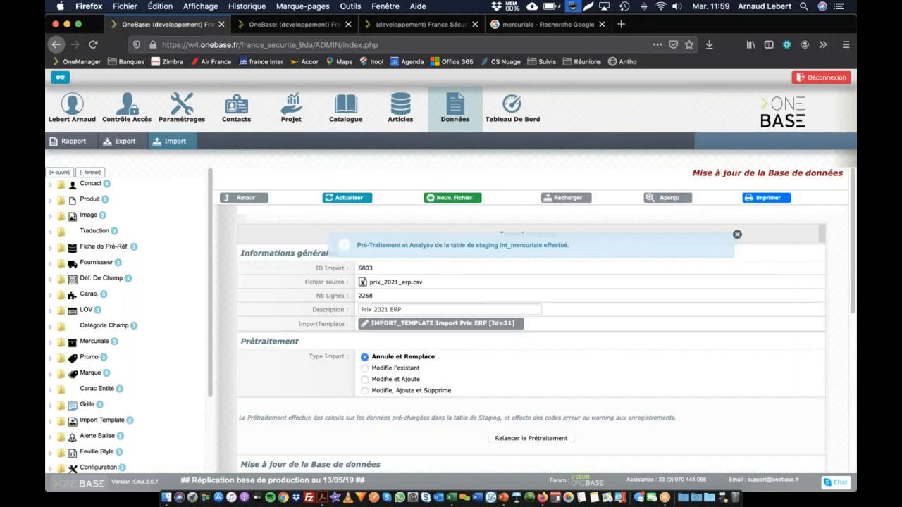
left_click(534, 246)
scroll(401, 288, "down", 4)
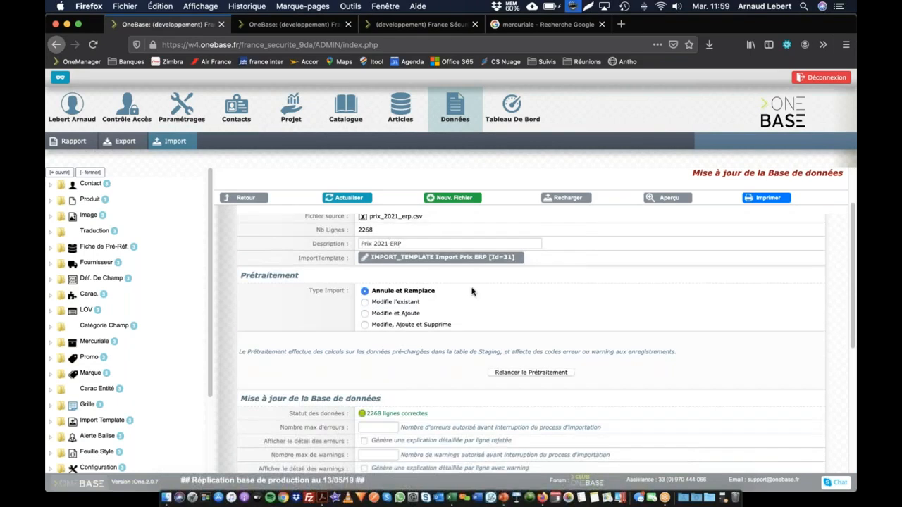
scroll(254, 371, "down", 6)
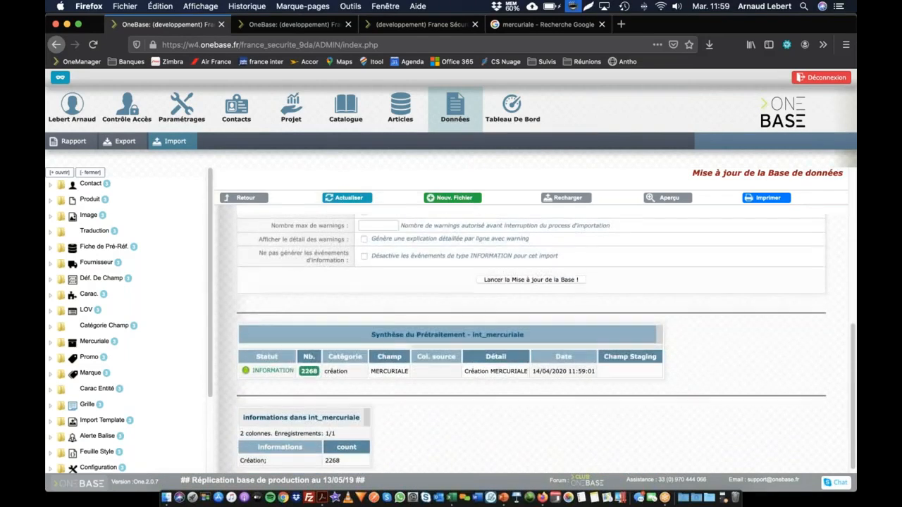
scroll(466, 400, "up", 5)
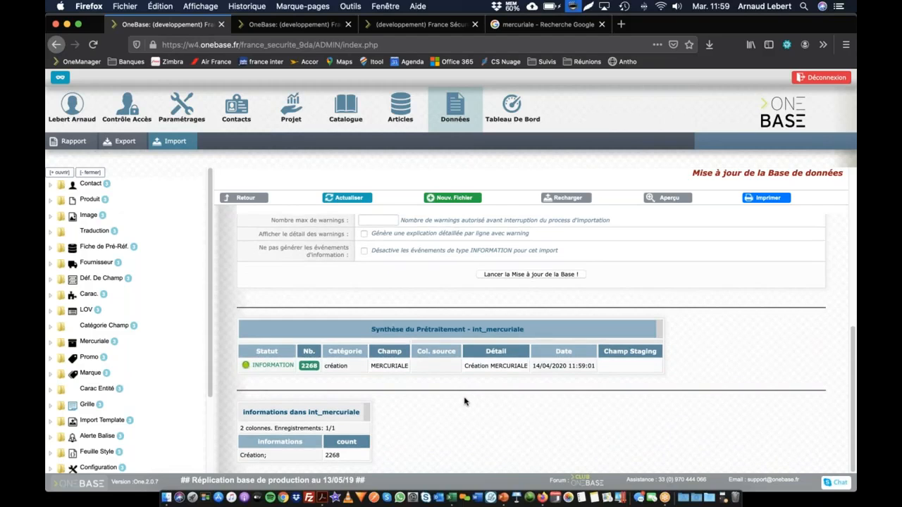
scroll(465, 400, "down", 2)
left_click(536, 381)
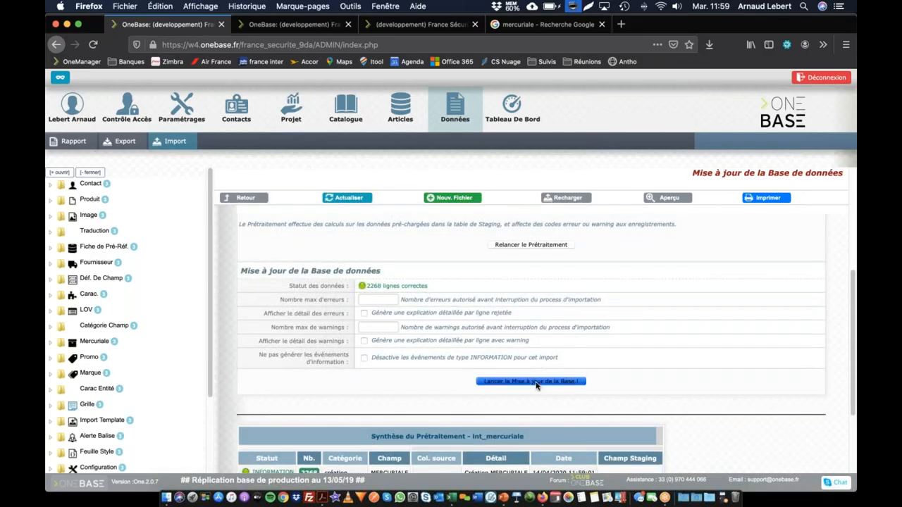
left_click(517, 249)
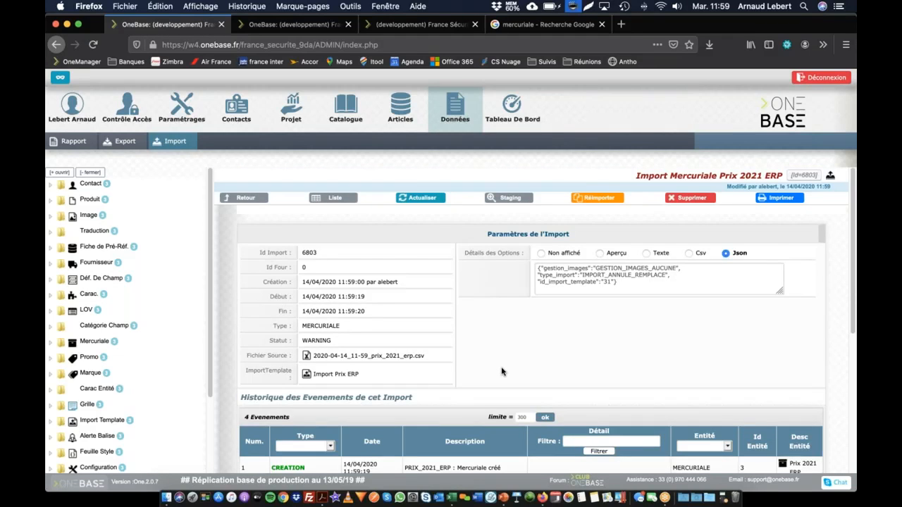
Review the import's event history and view the article lines of the PRIX_2021_ERP mercuriale
scroll(500, 370, "down", 2)
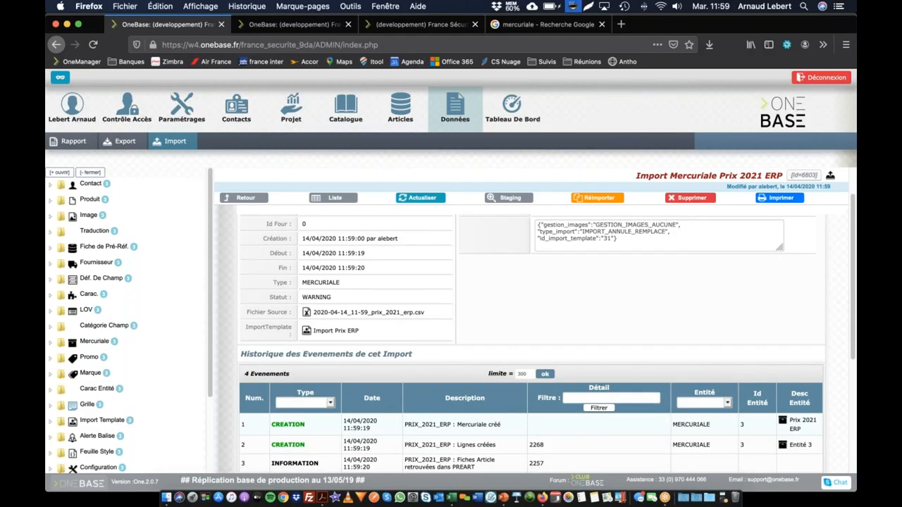
scroll(714, 426, "down", 2)
scroll(649, 450, "up", 4)
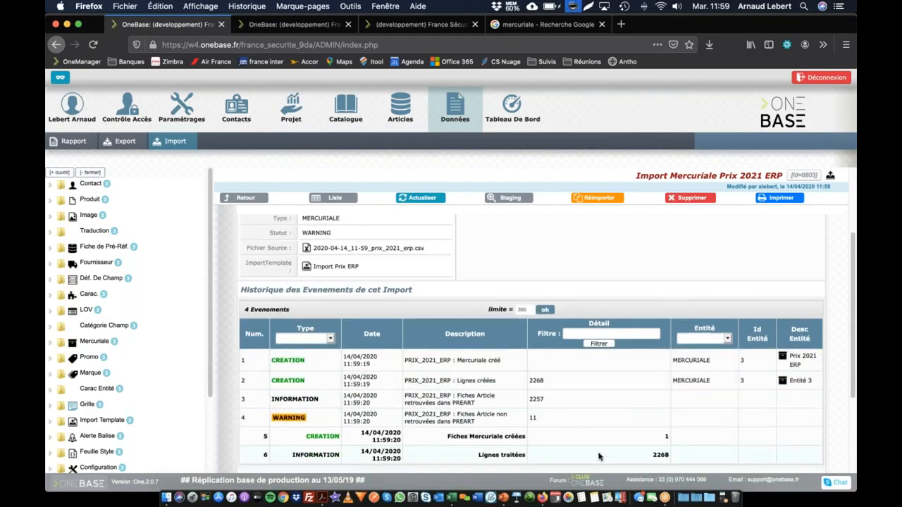
mouse_move(401, 110)
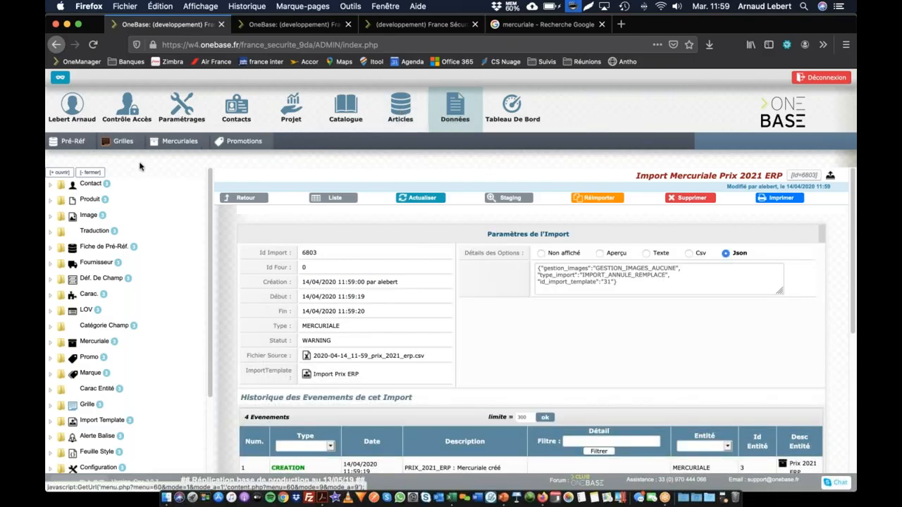
left_click(177, 142)
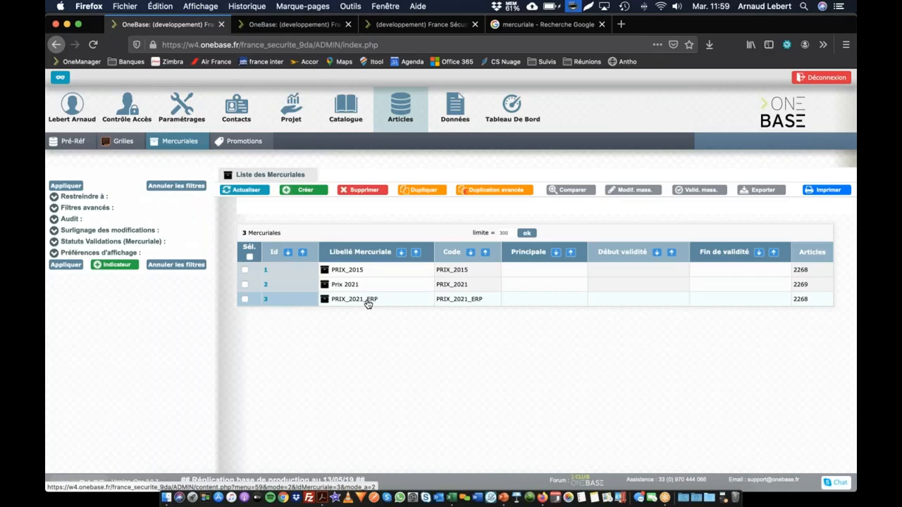
left_click(366, 301)
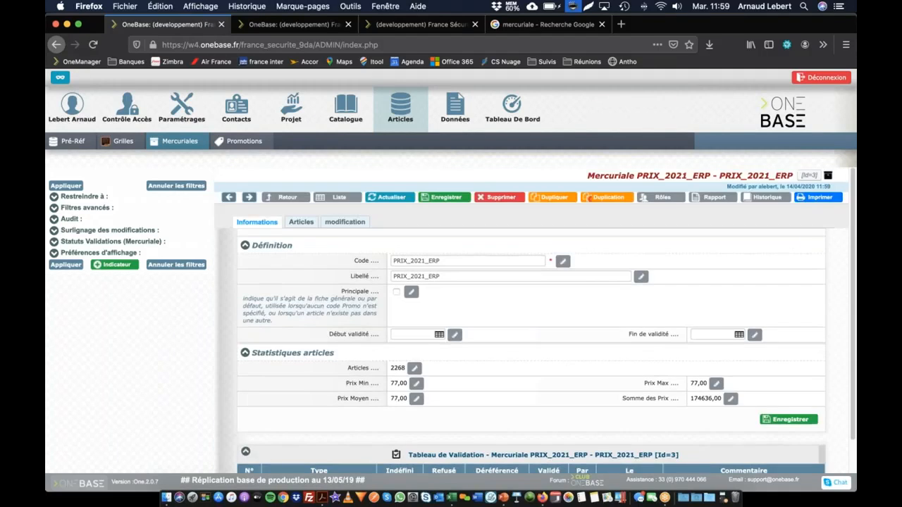
left_click(301, 222)
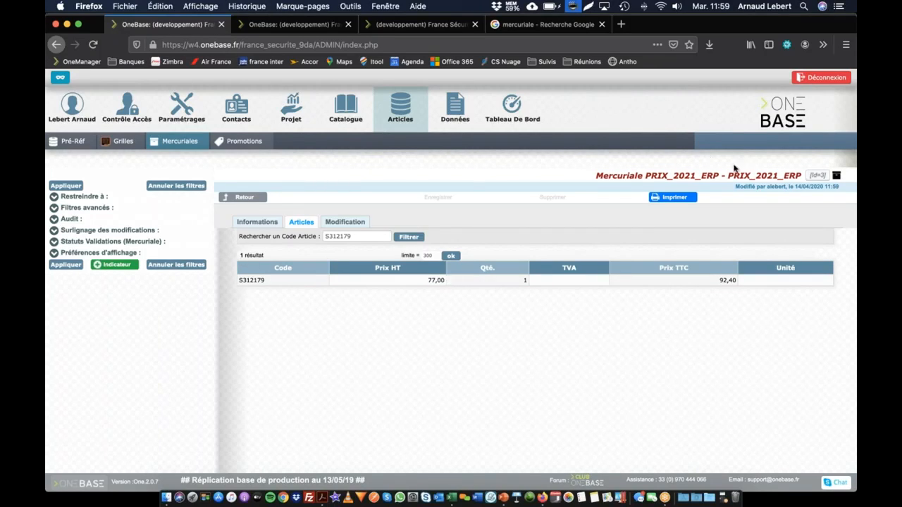
double_click(792, 175)
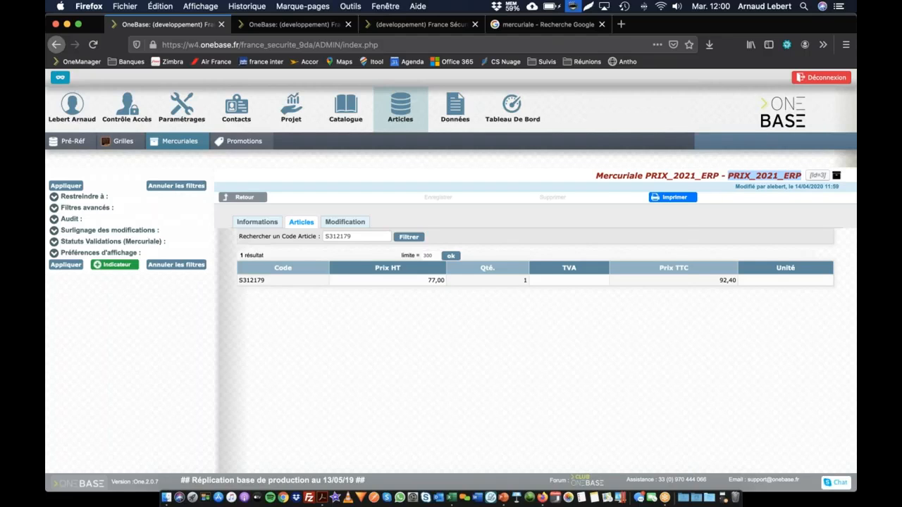
Switch to the PowerPoint slideshow and advance past the "Intégrer une mercuriale" slide to the closing contact slide
key("super+Tab")
key("super+Tab")
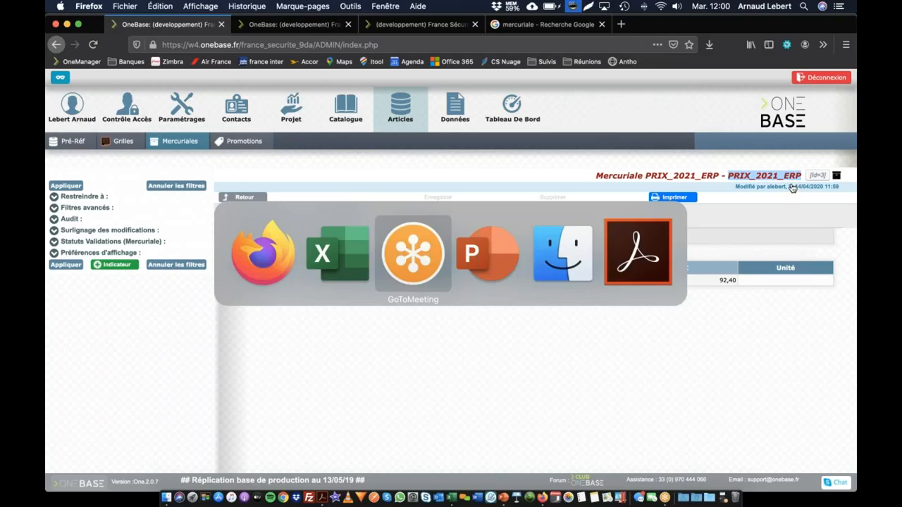
key("super+Tab")
key("super+Tab")
key("super+Tab")
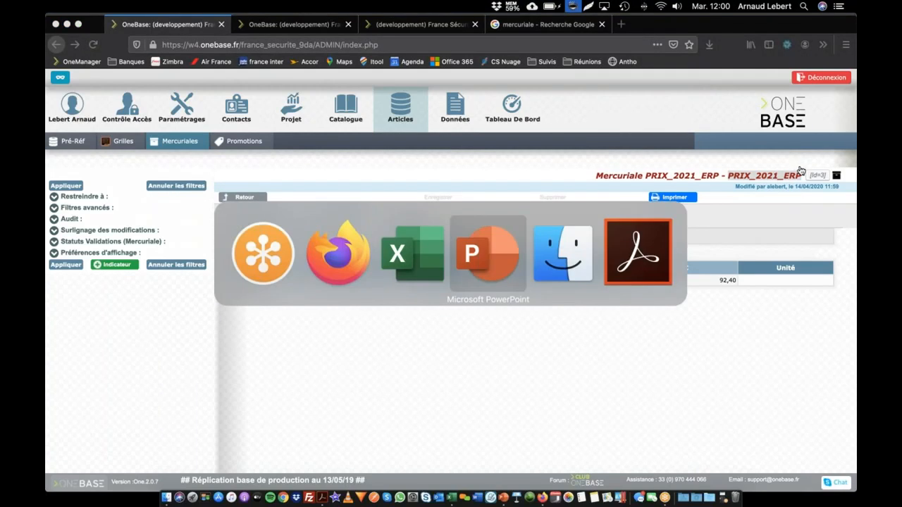
key("Right")
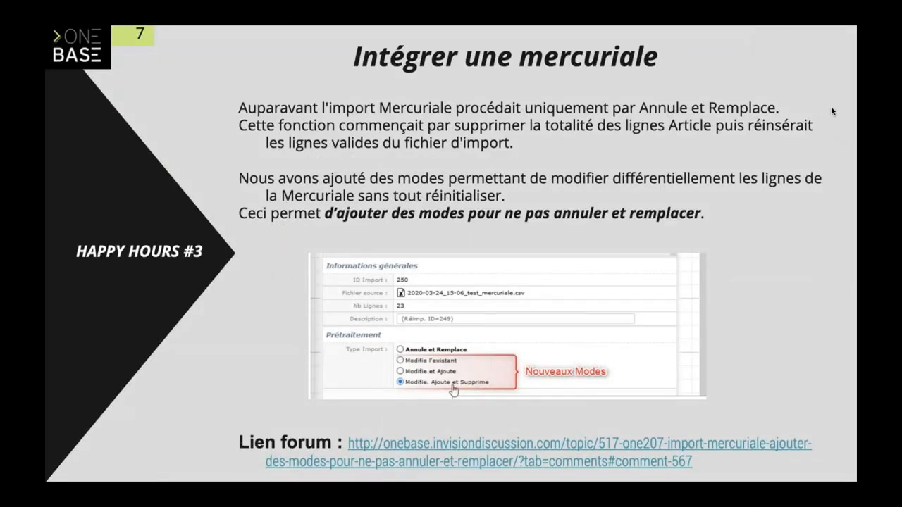
key("Right")
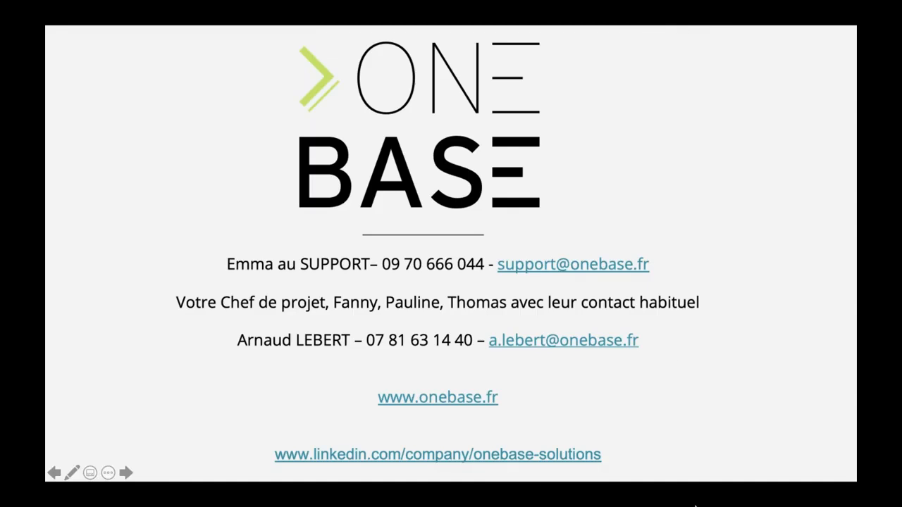
Switch from the slideshow to GoToMeeting
key("super+Tab")
key("super+Tab")
key("super+shift+Tab")
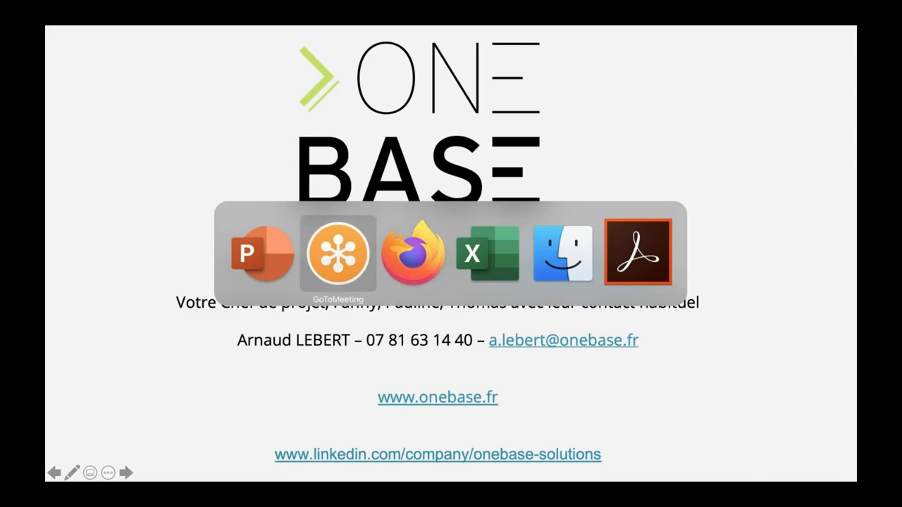